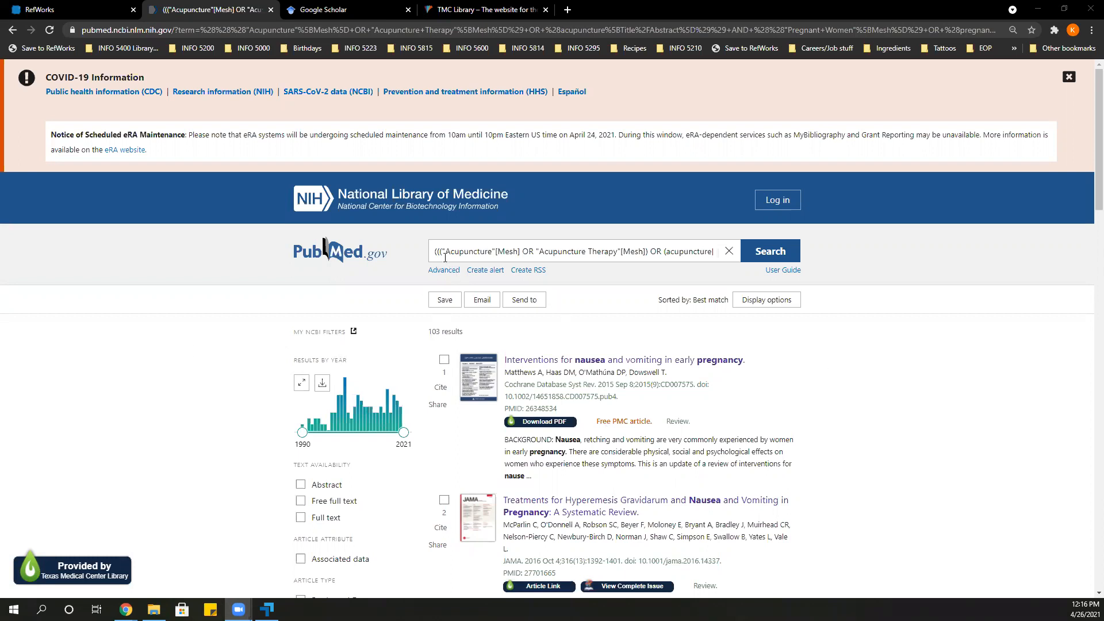
Open the form that creates a citation manager file from the acupuncture search results.
{"action": "left_click_drag", "start_coordinate": [432, 251], "coordinate": [701, 252]}
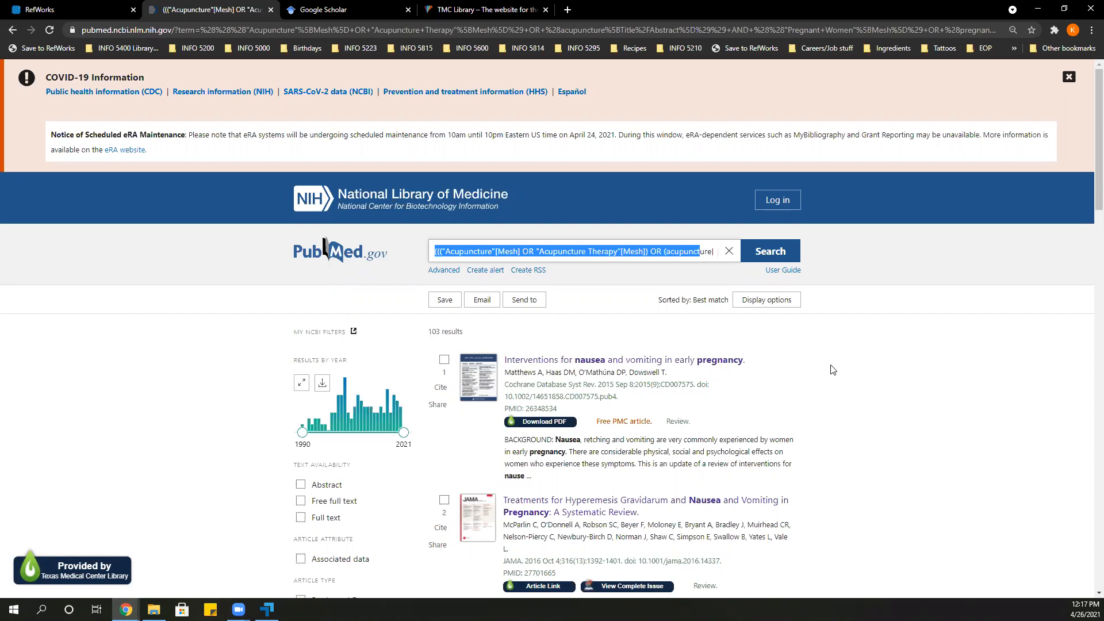
{"action": "scroll", "coordinate": [161, 458], "scroll_direction": "down", "scroll_amount": 1}
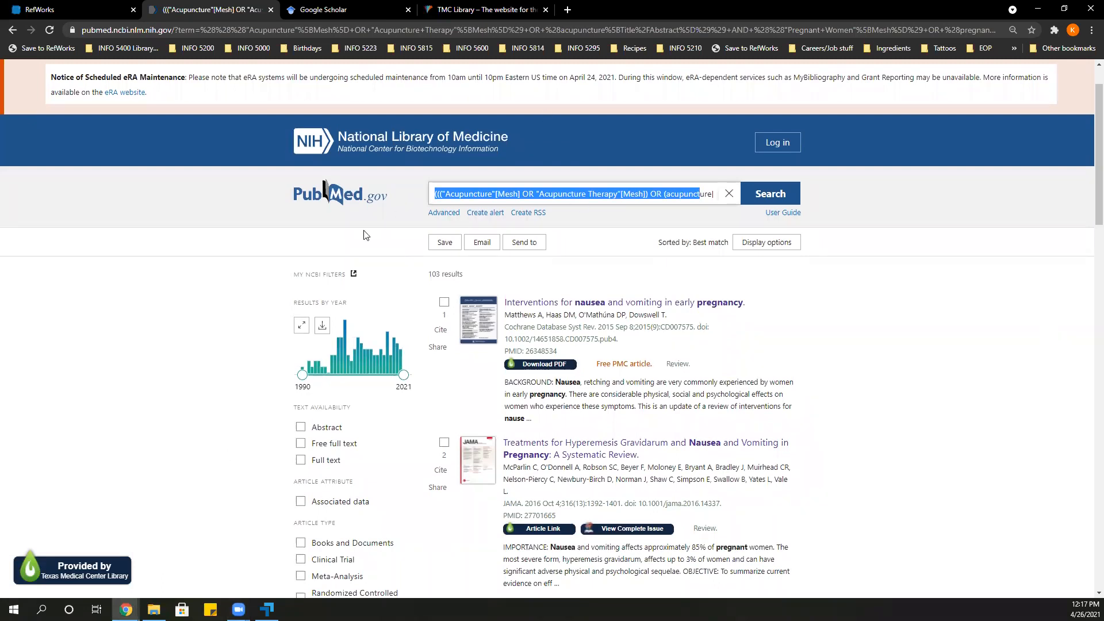
{"action": "left_click", "coordinate": [454, 274]}
{"action": "triple_click", "coordinate": [456, 274]}
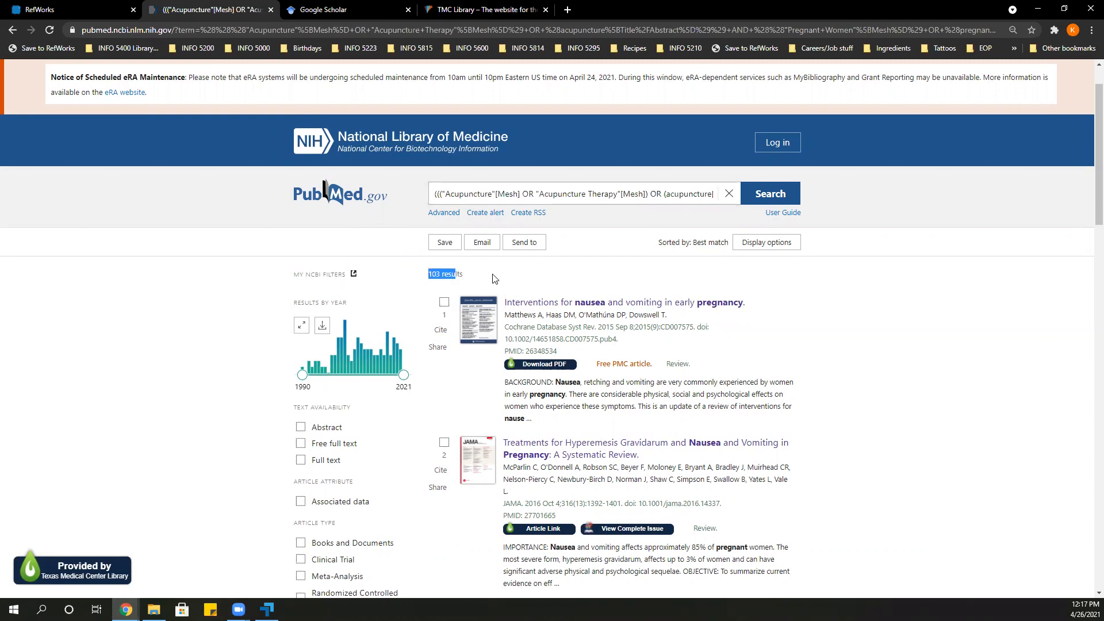
{"action": "left_click", "coordinate": [560, 274]}
{"action": "left_click", "coordinate": [532, 246]}
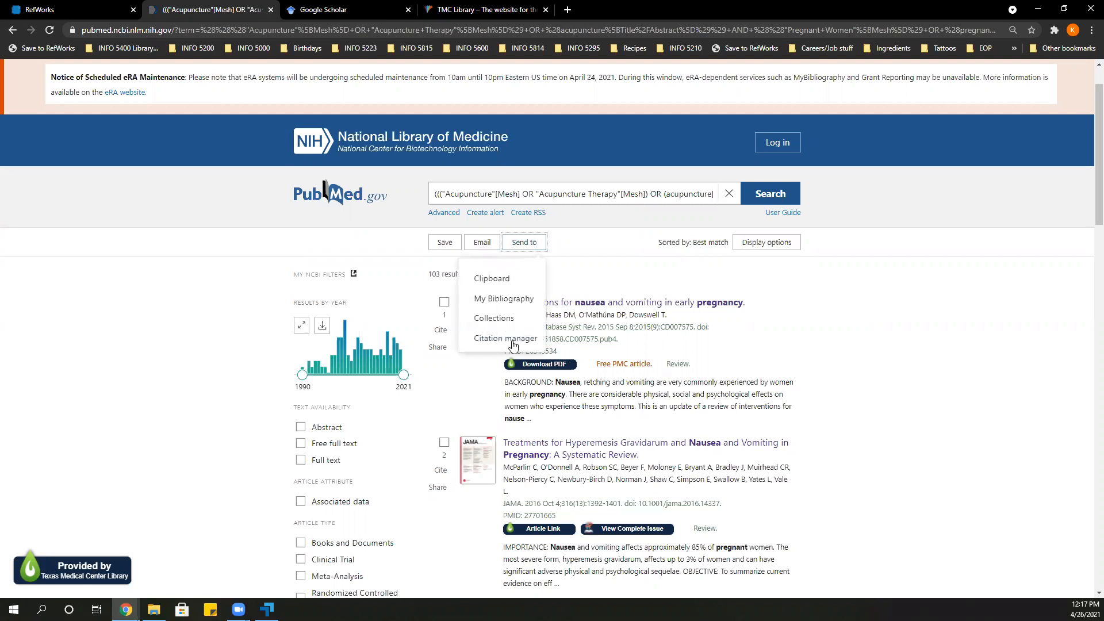
{"action": "left_click", "coordinate": [506, 338]}
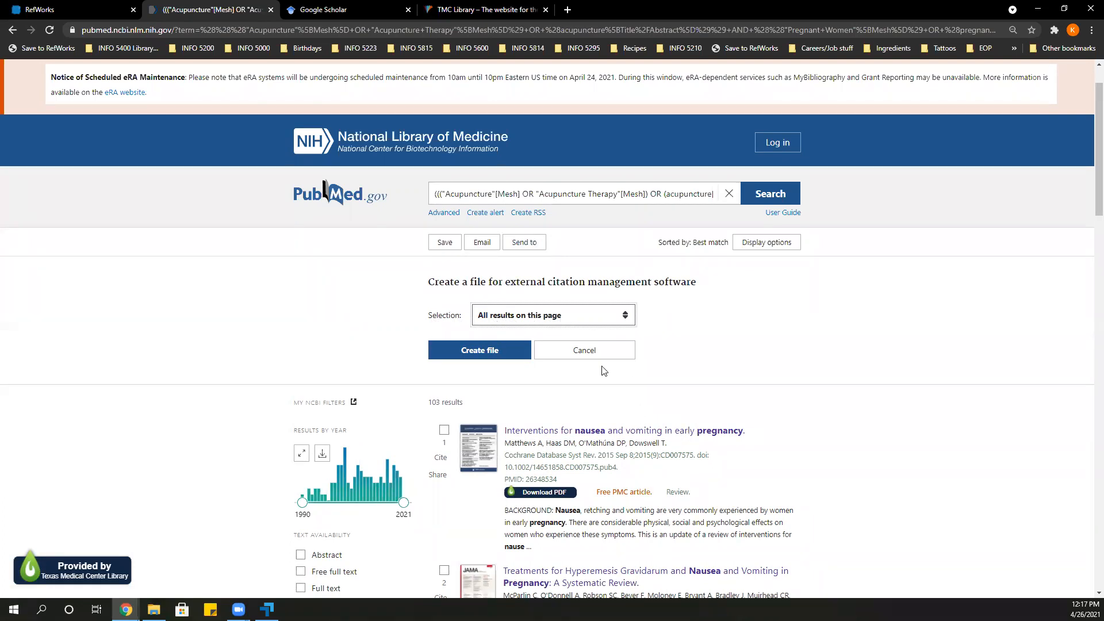
Set the citation file selection to All results.
{"action": "left_click", "coordinate": [540, 320]}
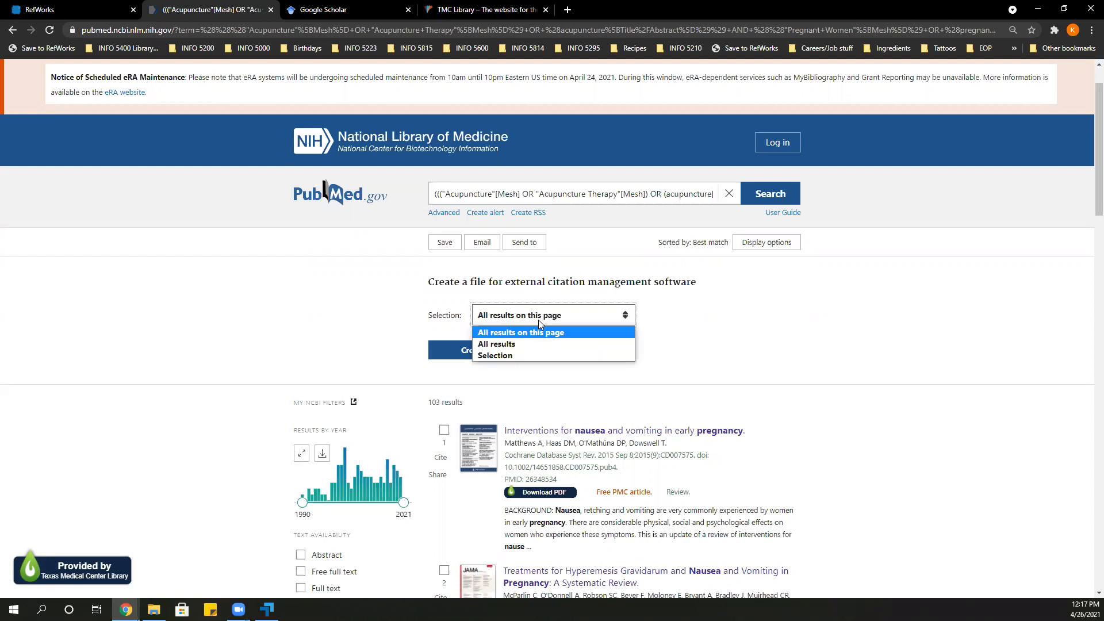
{"action": "left_click", "coordinate": [540, 345]}
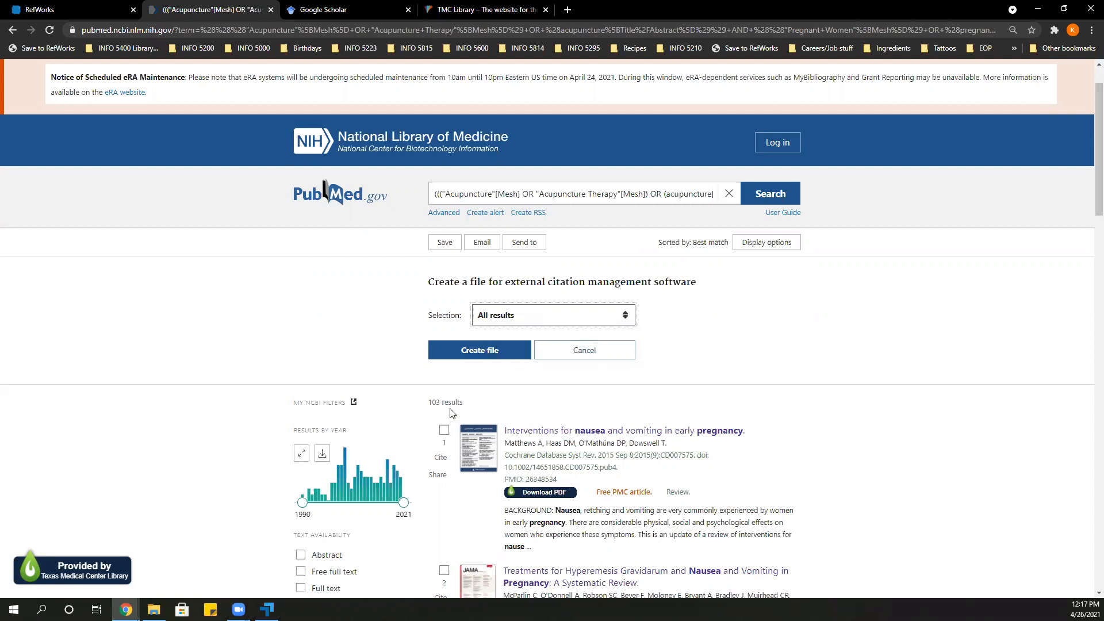
{"action": "left_click_drag", "start_coordinate": [427, 405], "coordinate": [466, 405]}
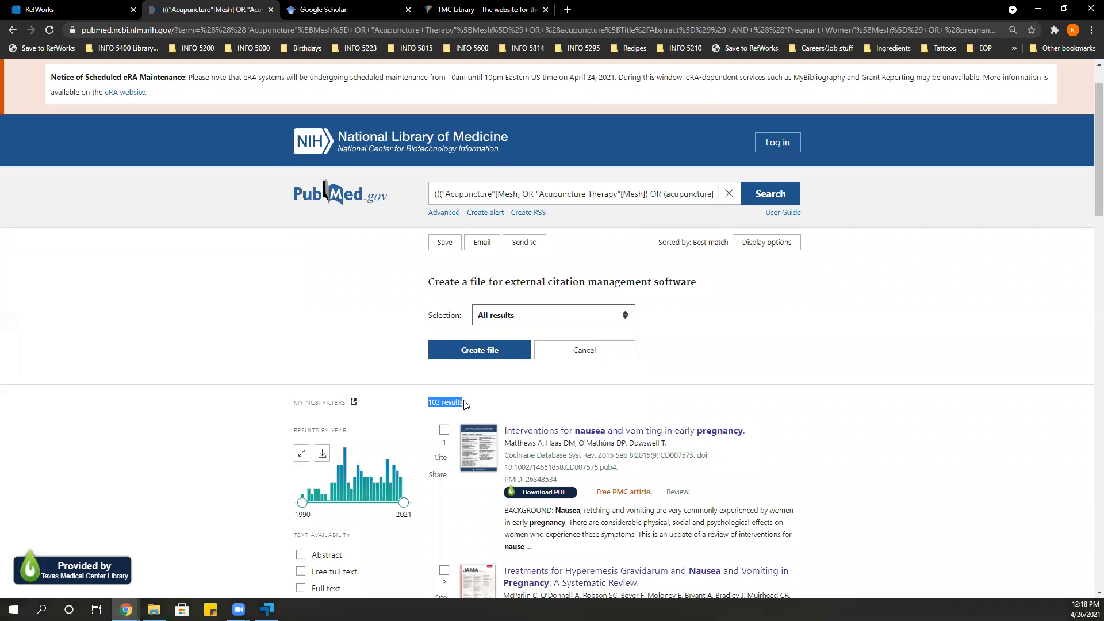
Try using the first two articles as the citation file selection, then deselect both of them.
{"action": "left_click", "coordinate": [558, 315]}
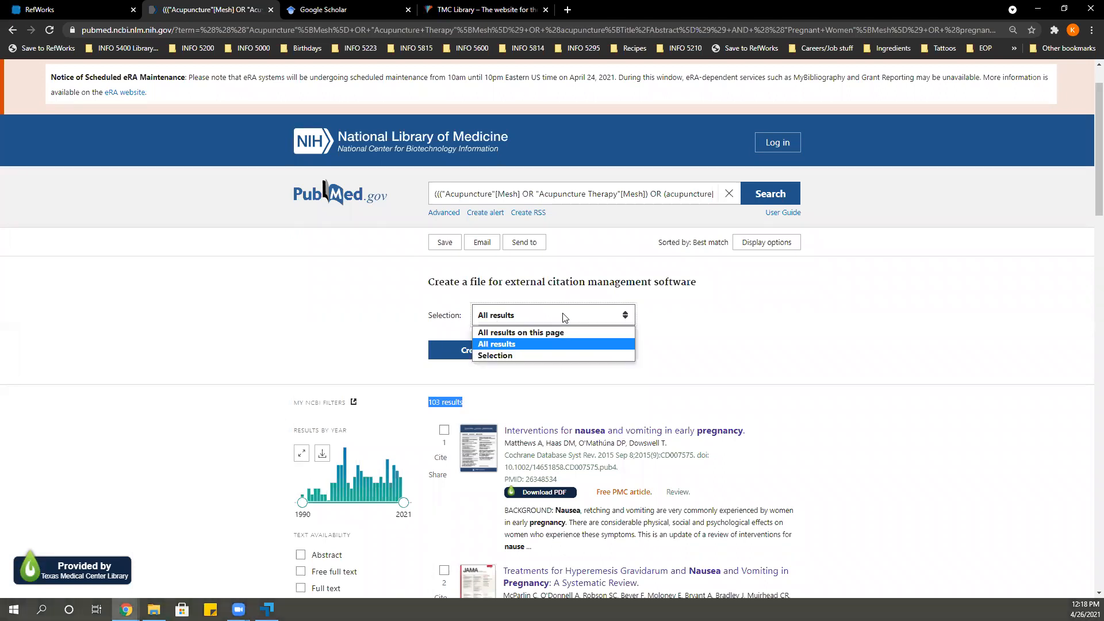
{"action": "left_click", "coordinate": [444, 430]}
{"action": "left_click", "coordinate": [444, 572]}
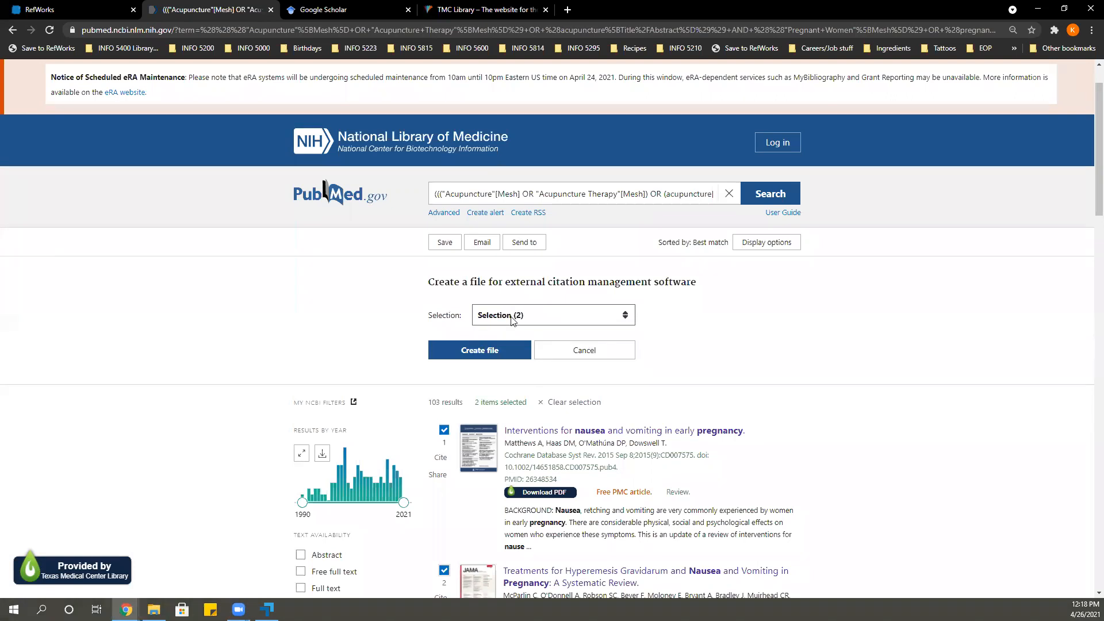
{"action": "left_click", "coordinate": [444, 430]}
{"action": "left_click", "coordinate": [444, 571]}
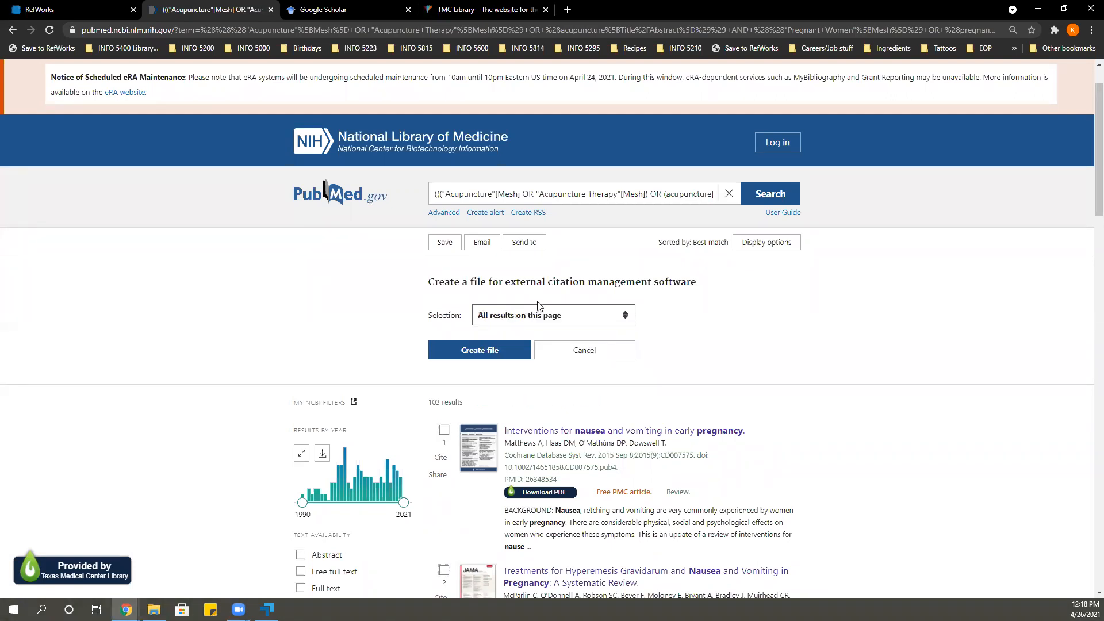
Create a citation file of all results on this page and save it as pubmed-Acupunctur-set in the Demo tools folder.
{"action": "left_click", "coordinate": [535, 316]}
{"action": "left_click", "coordinate": [532, 333]}
{"action": "left_click", "coordinate": [480, 351]}
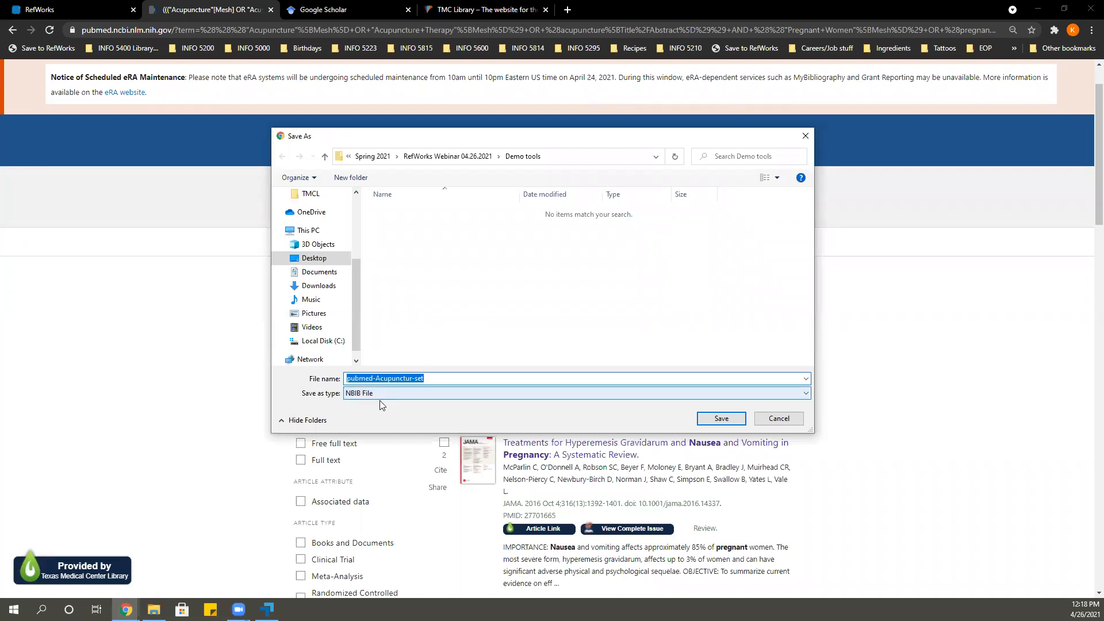
{"action": "left_click", "coordinate": [729, 423]}
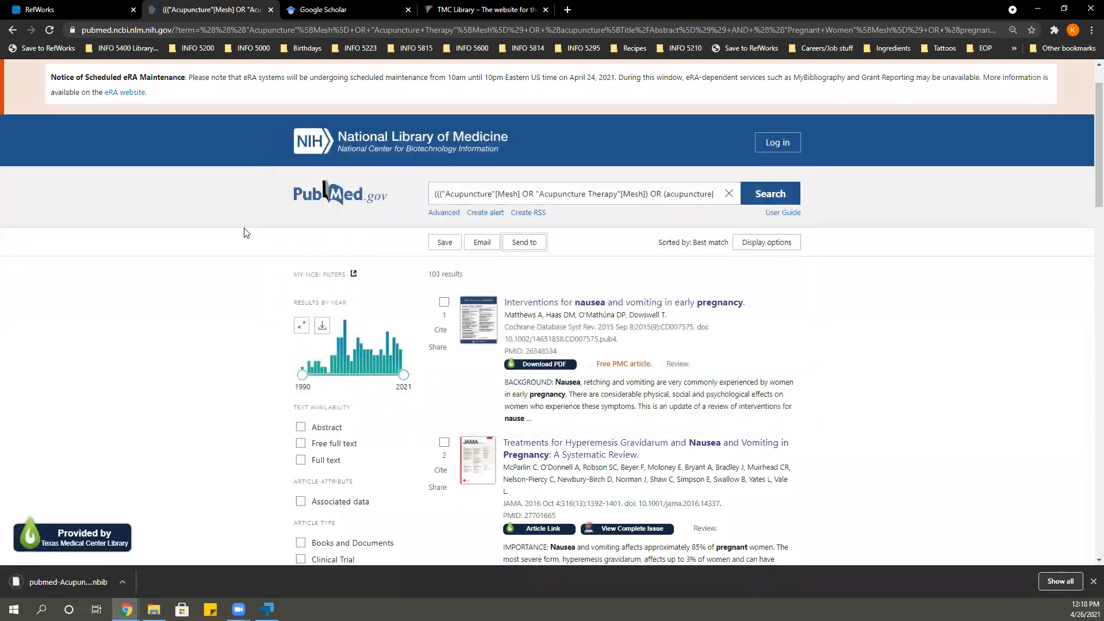
Switch to RefWorks and open the page for importing references.
{"action": "left_click", "coordinate": [58, 5]}
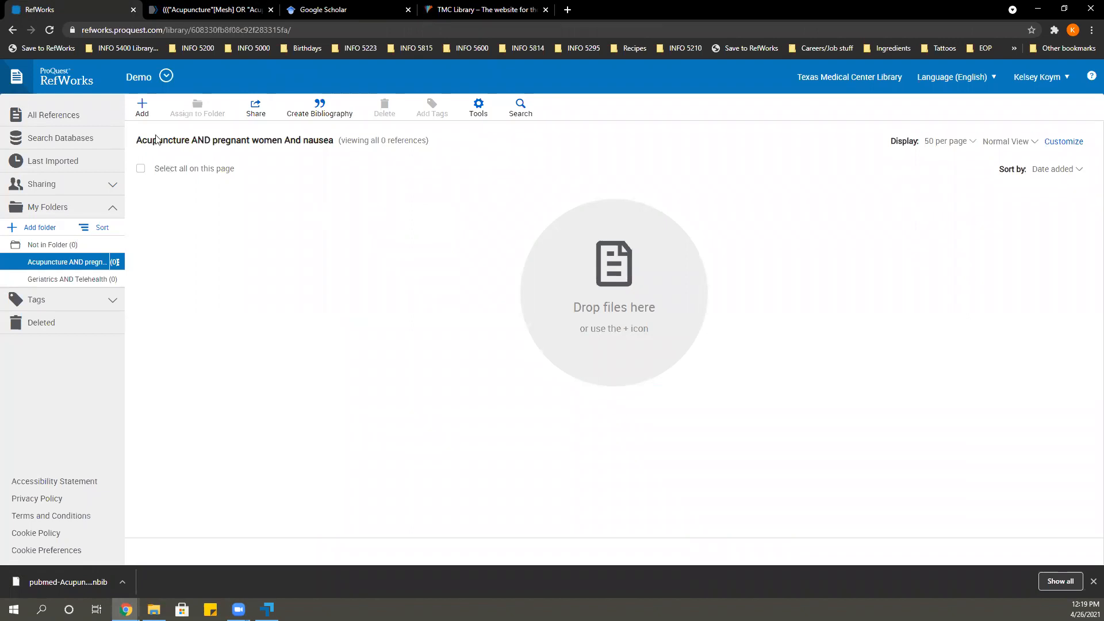
{"action": "left_click", "coordinate": [144, 111]}
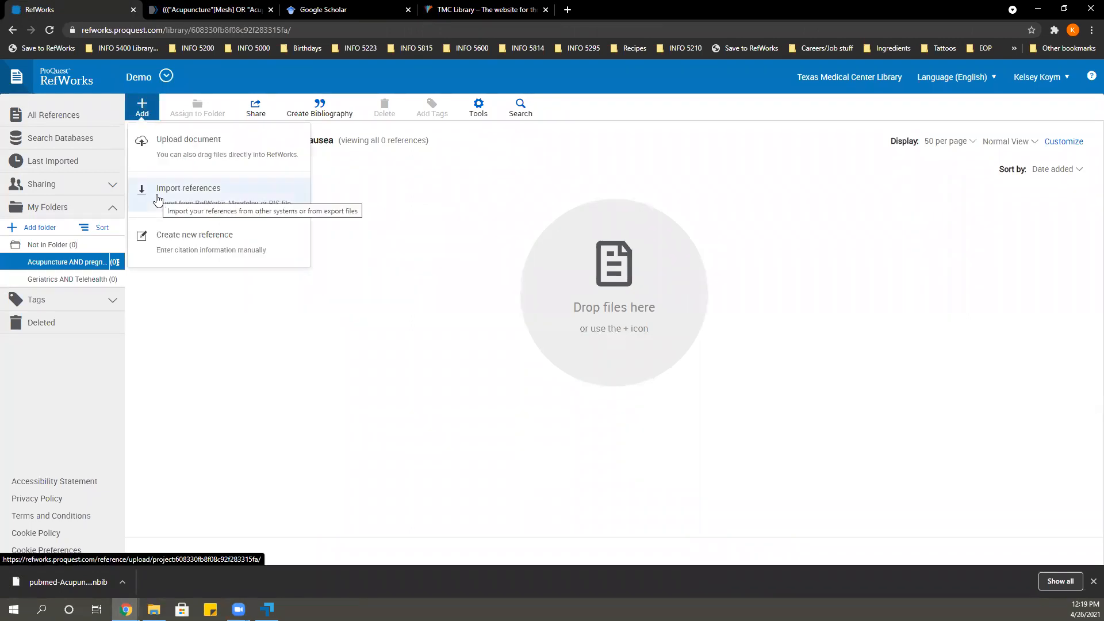
{"action": "left_click", "coordinate": [158, 198]}
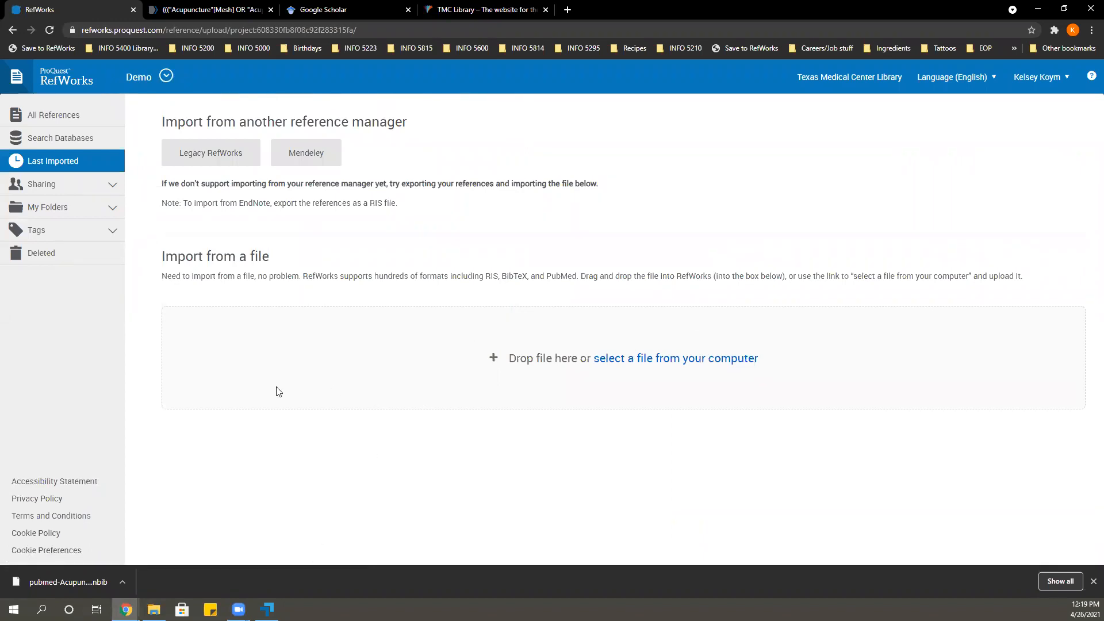
Select pubmed-acupunctur-set.nbib from Workshops and Presentations > RefWorks Workshop_11. 18. 2020 for import and accept the NLM PubMed format.
{"action": "left_click", "coordinate": [681, 363]}
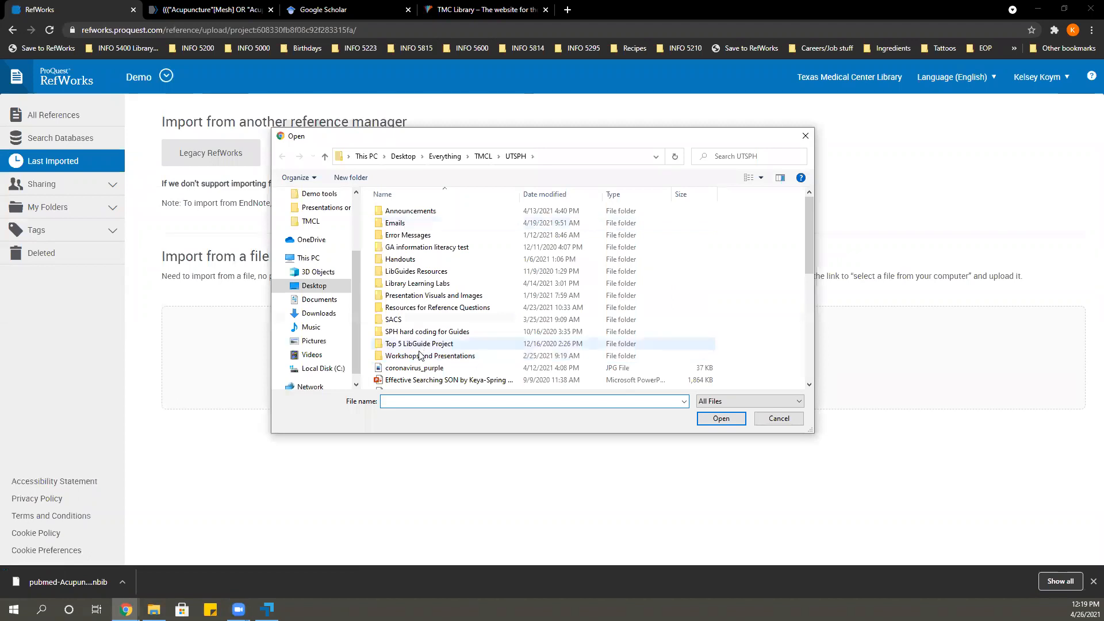
{"action": "double_click", "coordinate": [418, 356]}
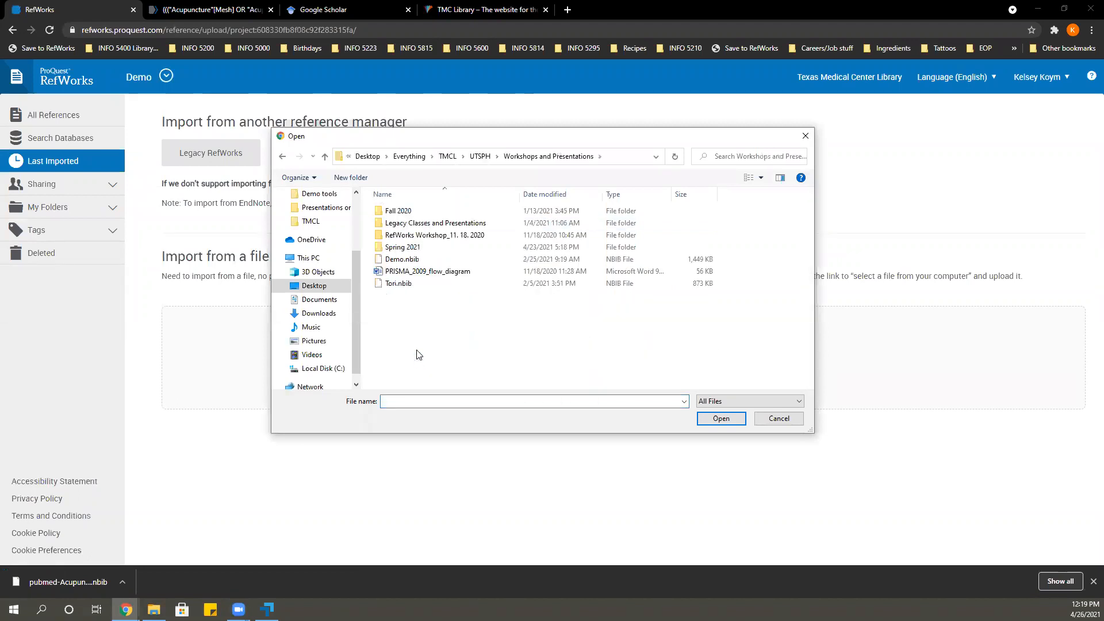
{"action": "double_click", "coordinate": [406, 235]}
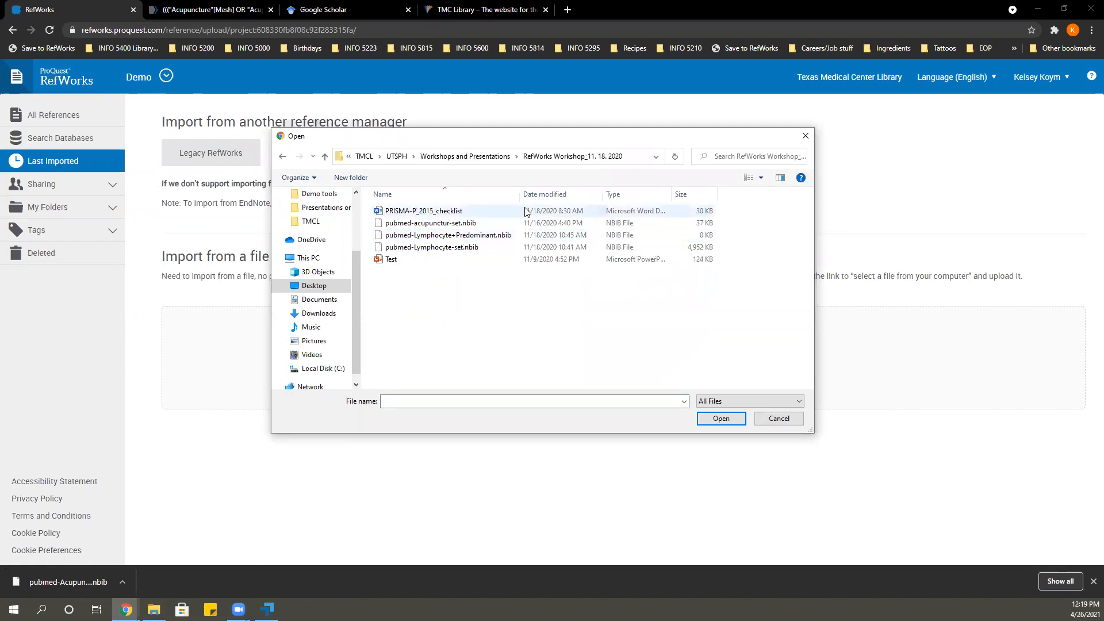
{"action": "left_click", "coordinate": [445, 224]}
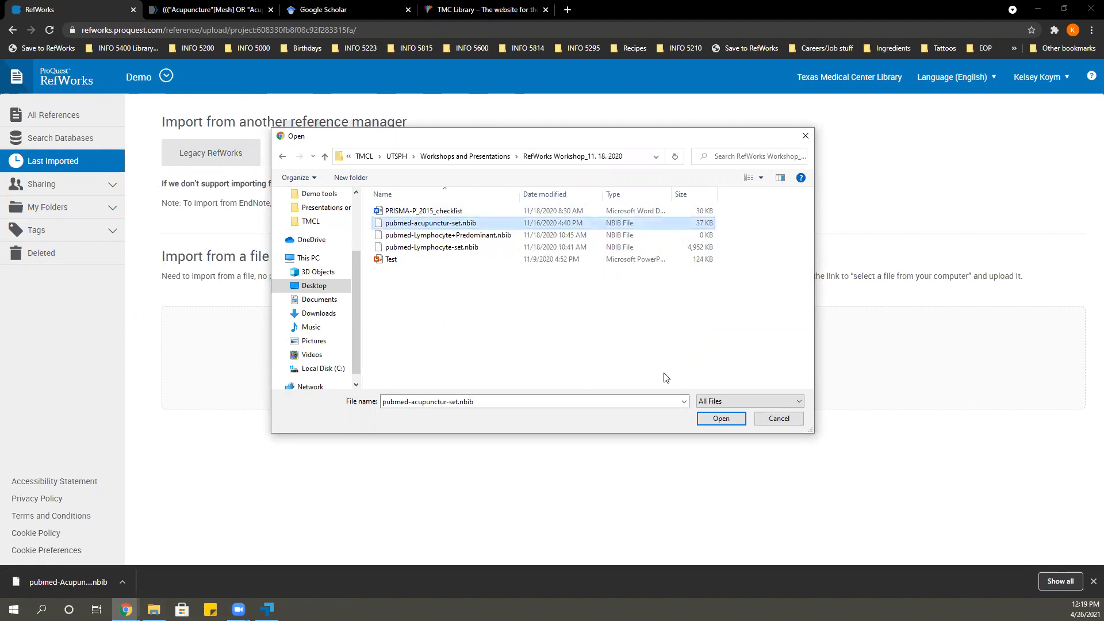
{"action": "left_click", "coordinate": [704, 422]}
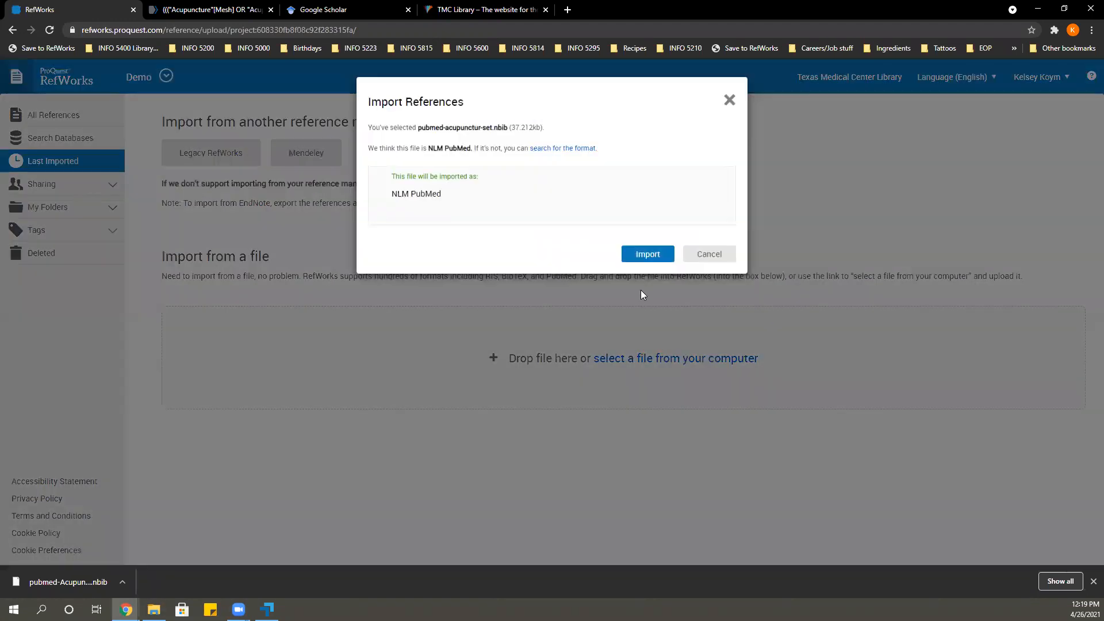
{"action": "left_click_drag", "start_coordinate": [392, 196], "coordinate": [449, 198]}
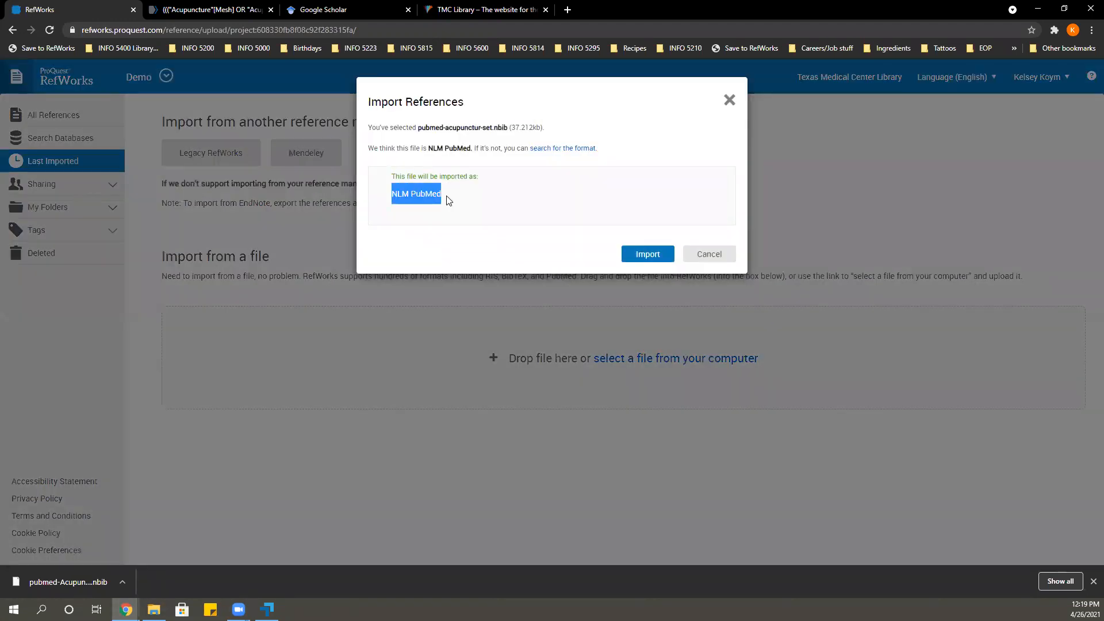
{"action": "left_click", "coordinate": [649, 256]}
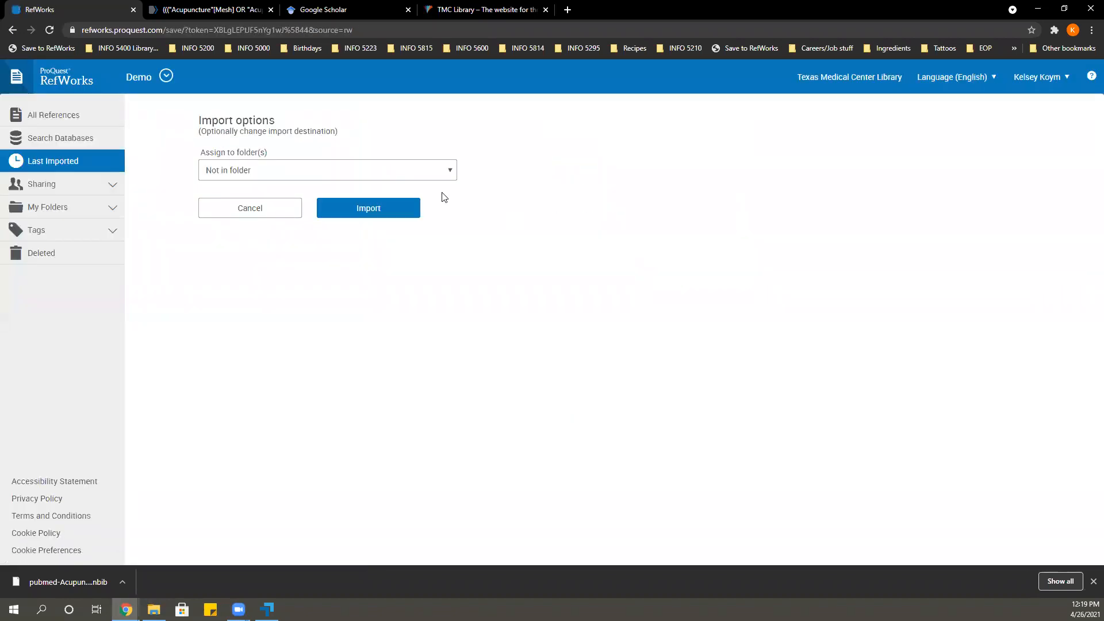
Assign the import to the folder "Acupuncture AND pregnant women And nausea" and complete it.
{"action": "left_click", "coordinate": [357, 174]}
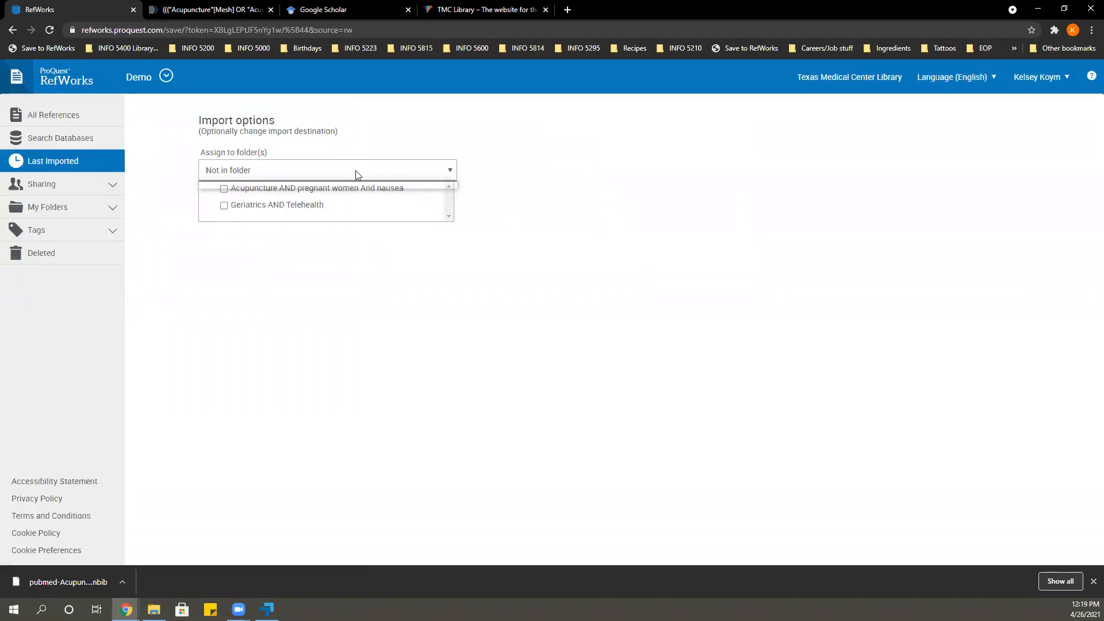
{"action": "left_click", "coordinate": [225, 190]}
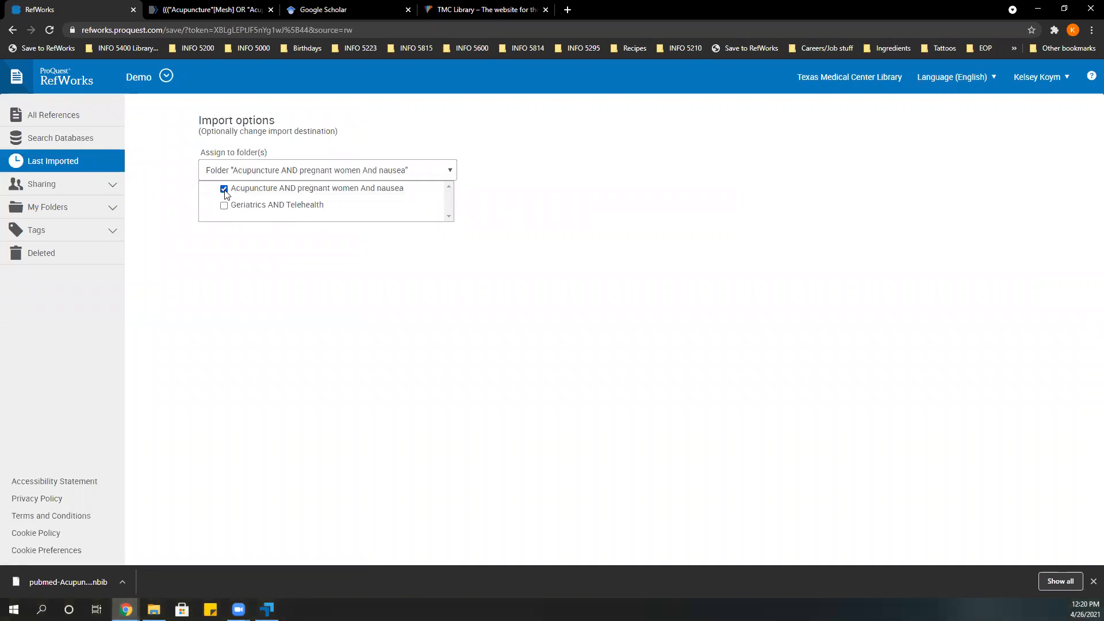
{"action": "left_click", "coordinate": [293, 320]}
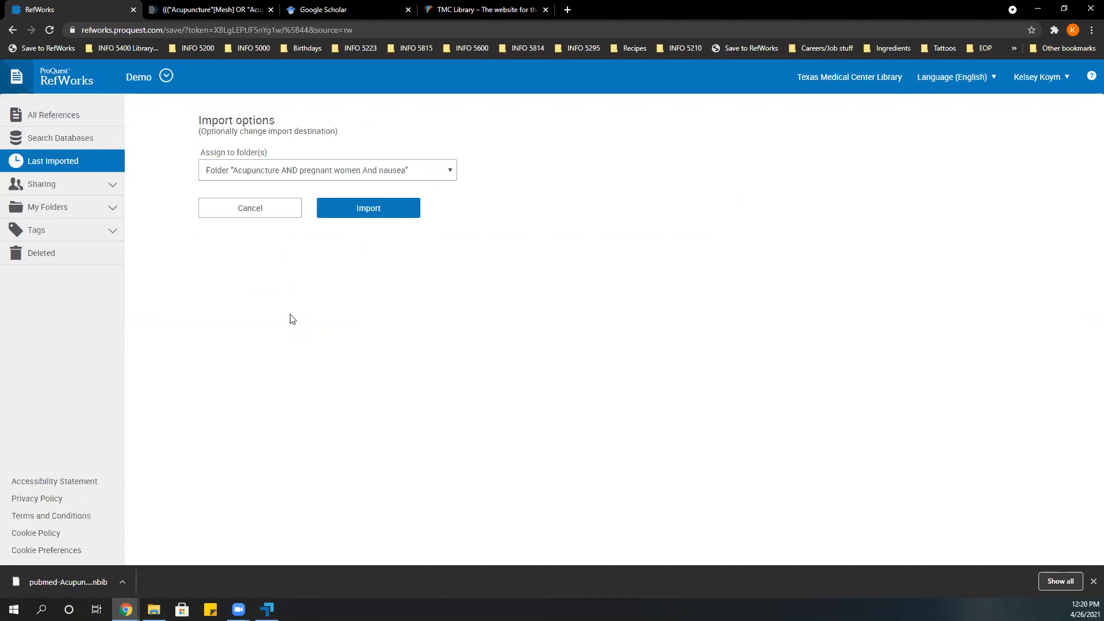
{"action": "left_click", "coordinate": [368, 209]}
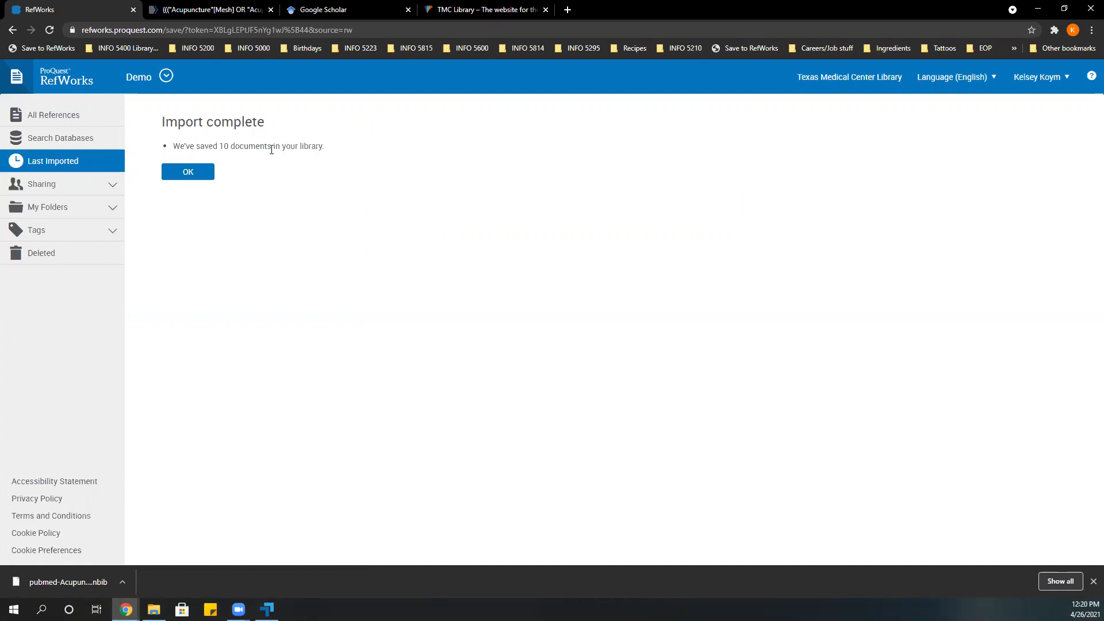
{"action": "left_click_drag", "start_coordinate": [219, 145], "coordinate": [272, 145]}
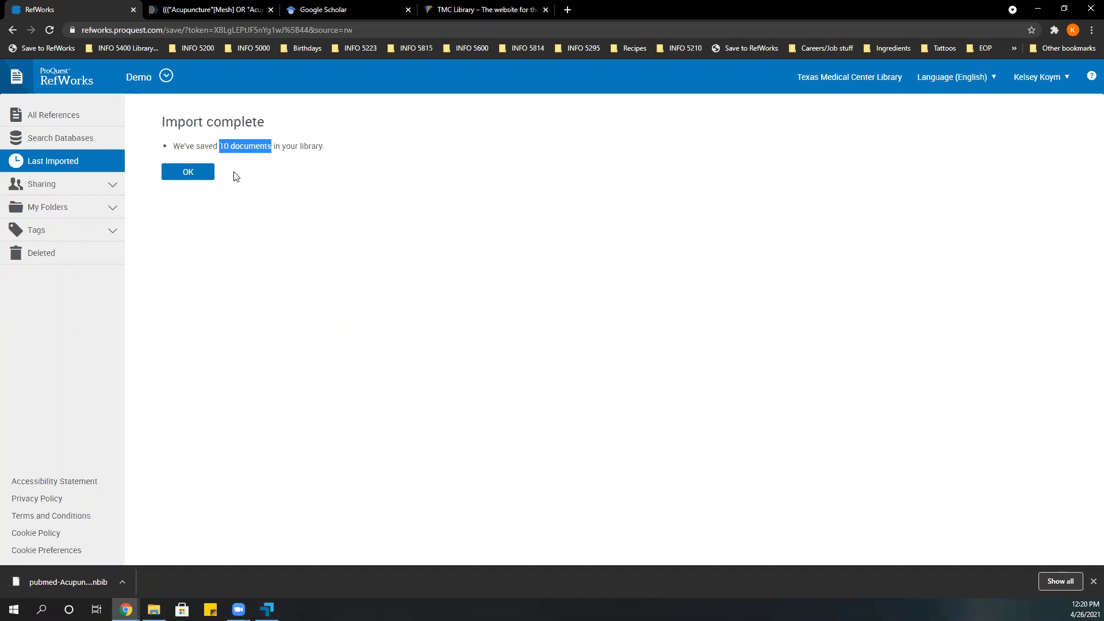
{"action": "left_click", "coordinate": [187, 173]}
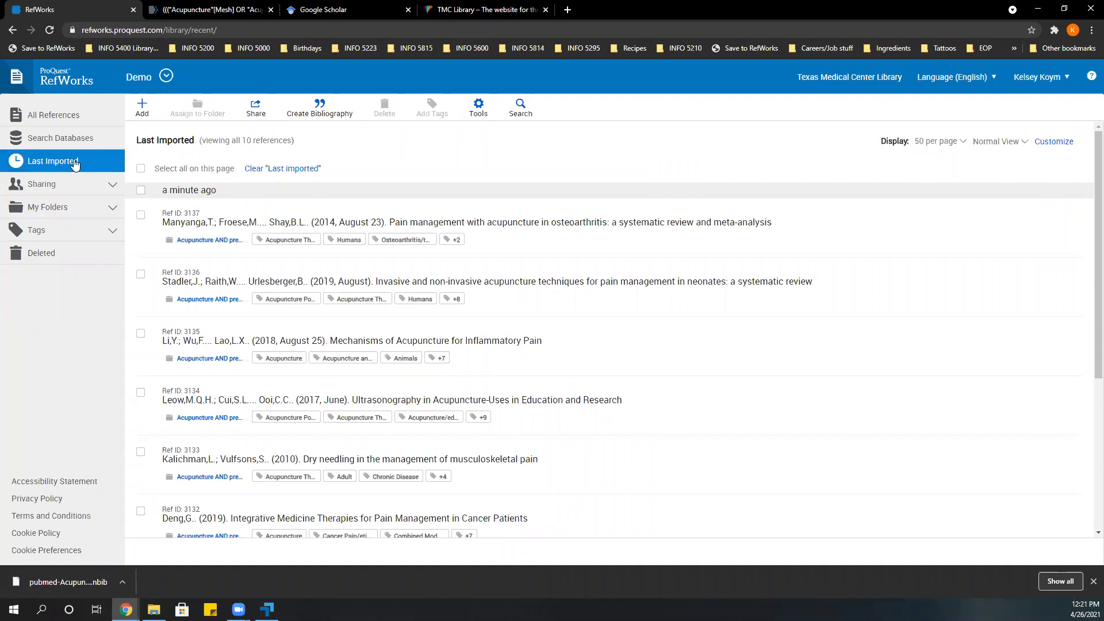
Open the folder "Acupuncture AND pregnant women And nausea" and display its references in Table View.
{"action": "left_click", "coordinate": [72, 212]}
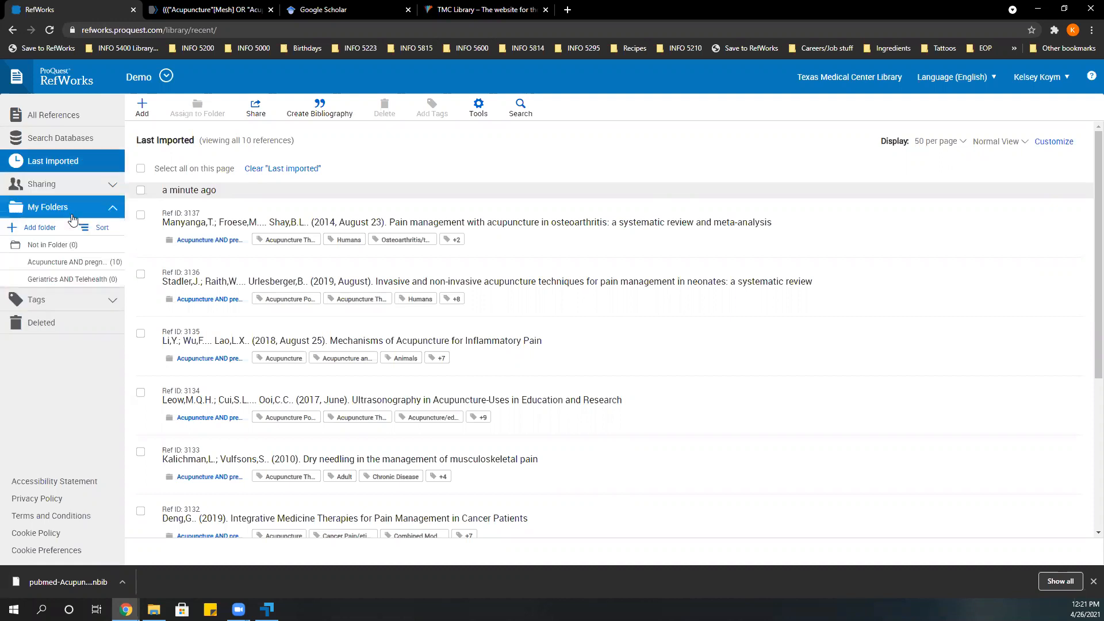
{"action": "left_click", "coordinate": [79, 264]}
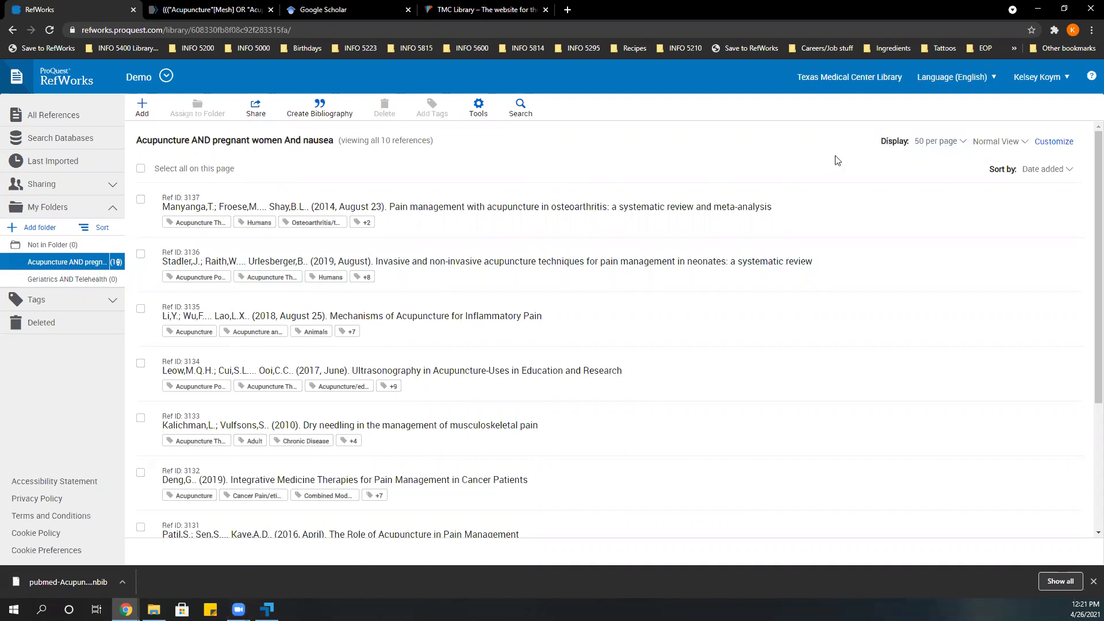
{"action": "left_click", "coordinate": [959, 148]}
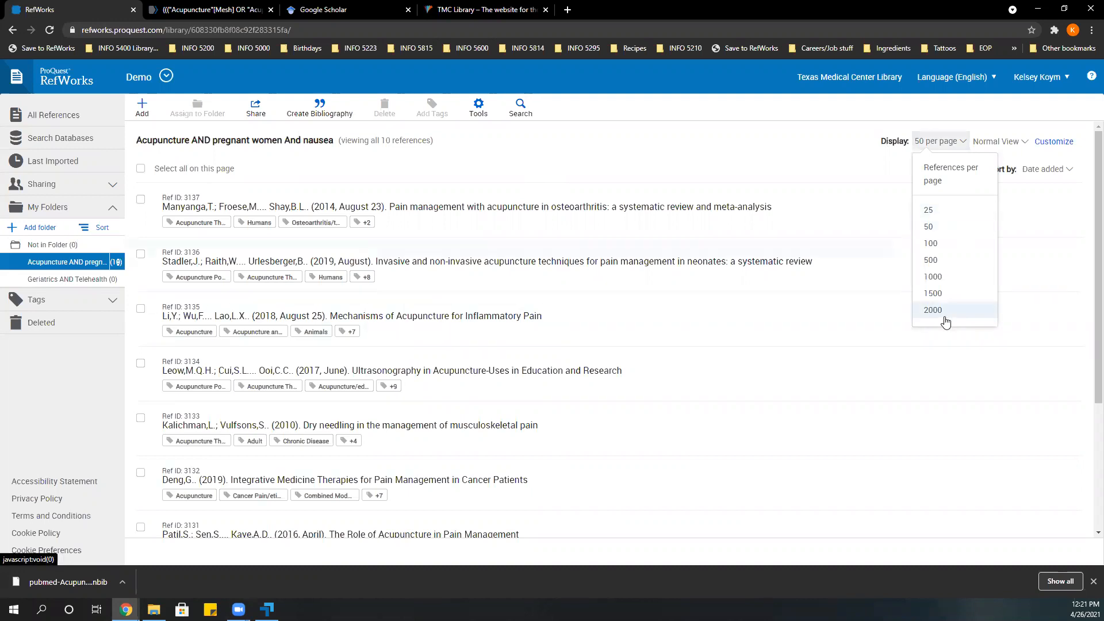
{"action": "left_click", "coordinate": [841, 179]}
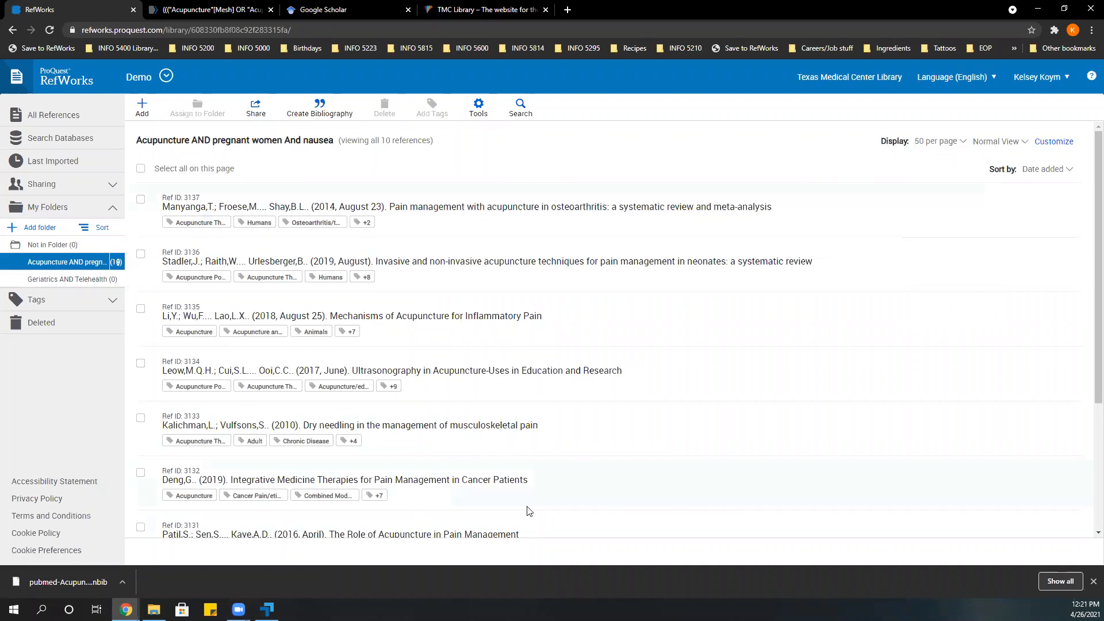
{"action": "left_click", "coordinate": [997, 141]}
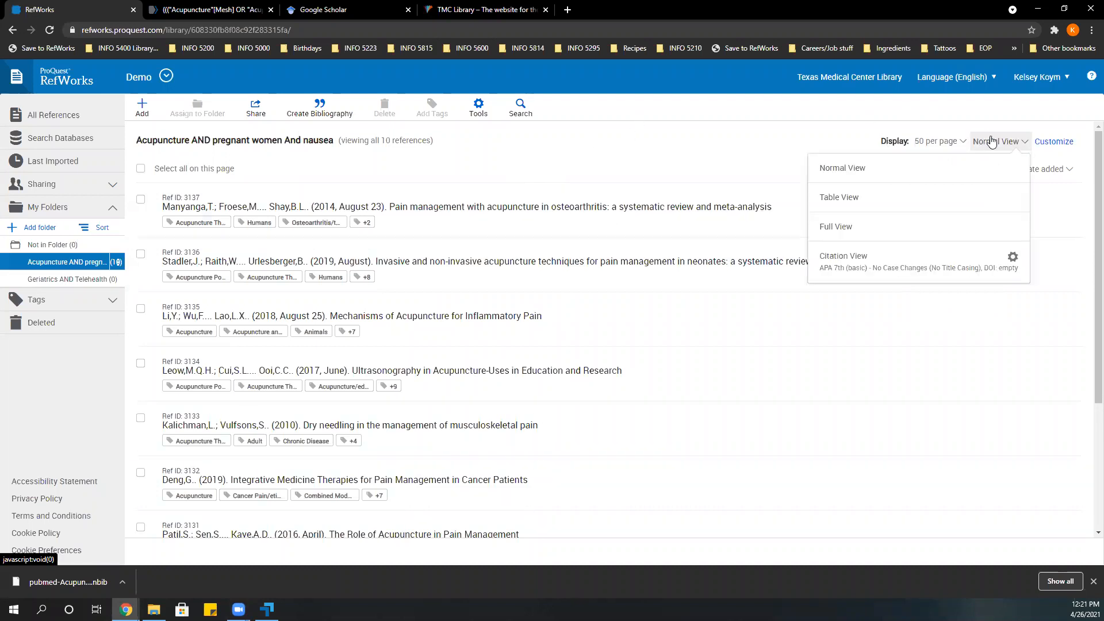
{"action": "left_click", "coordinate": [913, 199]}
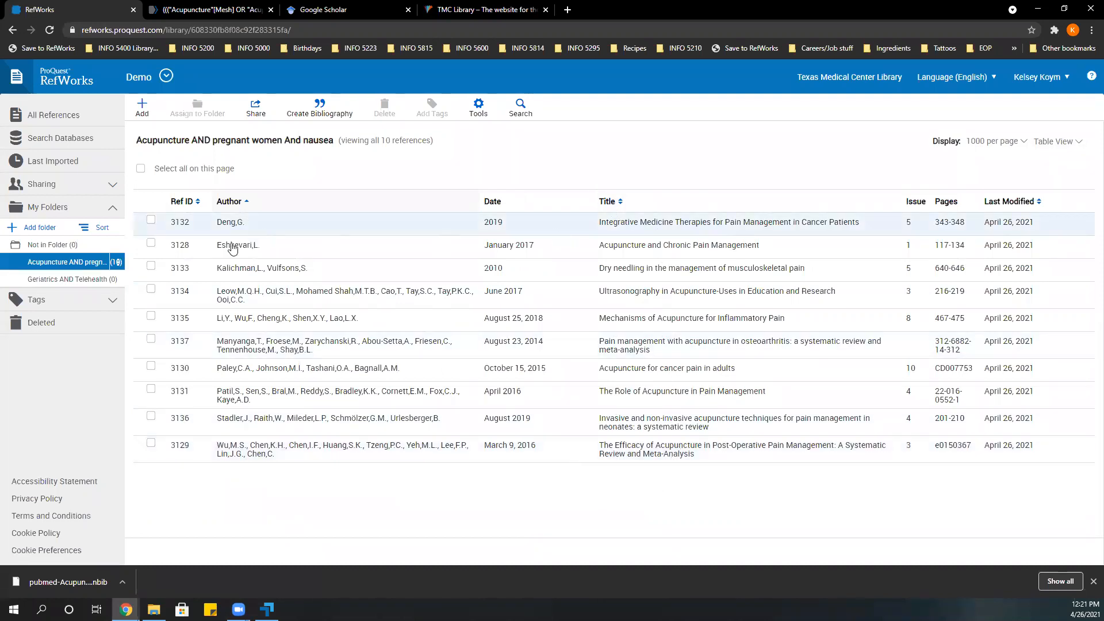
Open the reference "Integrative Medicine Therapies for Pain Management in Cancer Patients" for editing and save it without changing any field.
{"action": "left_click", "coordinate": [259, 224]}
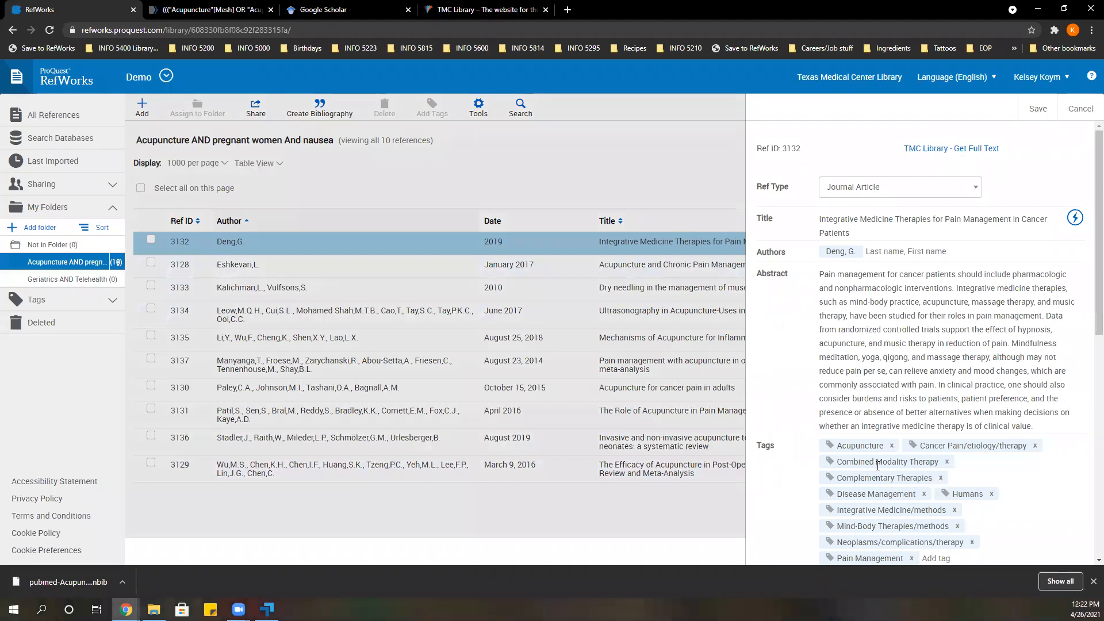
{"action": "left_click", "coordinate": [1028, 109]}
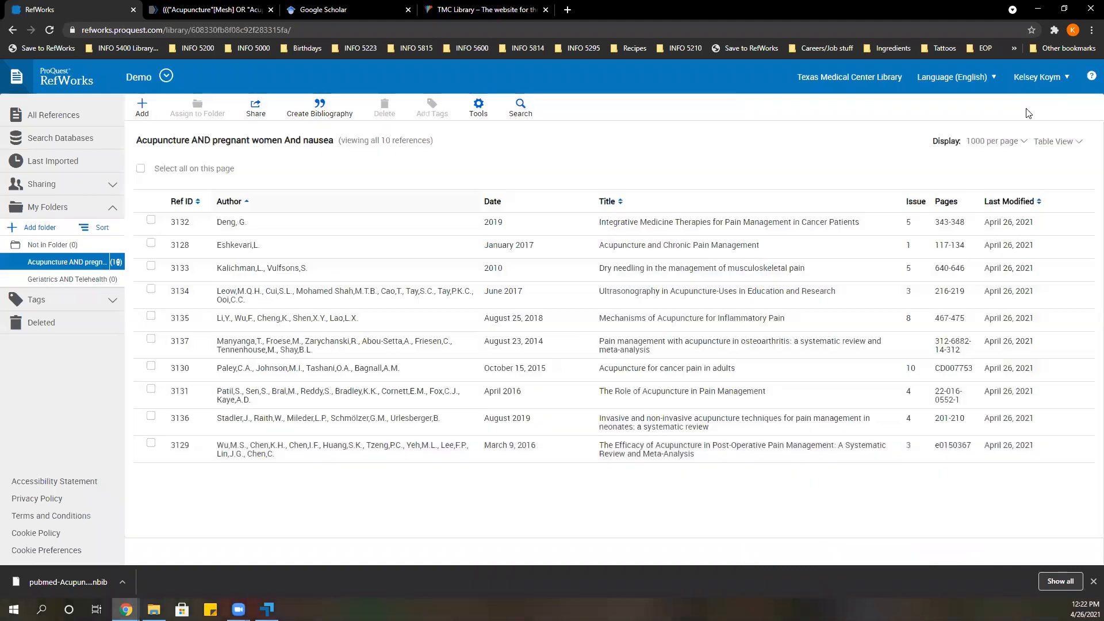
Display the folder's references in Full View and look through their complete records.
{"action": "left_click", "coordinate": [1058, 144]}
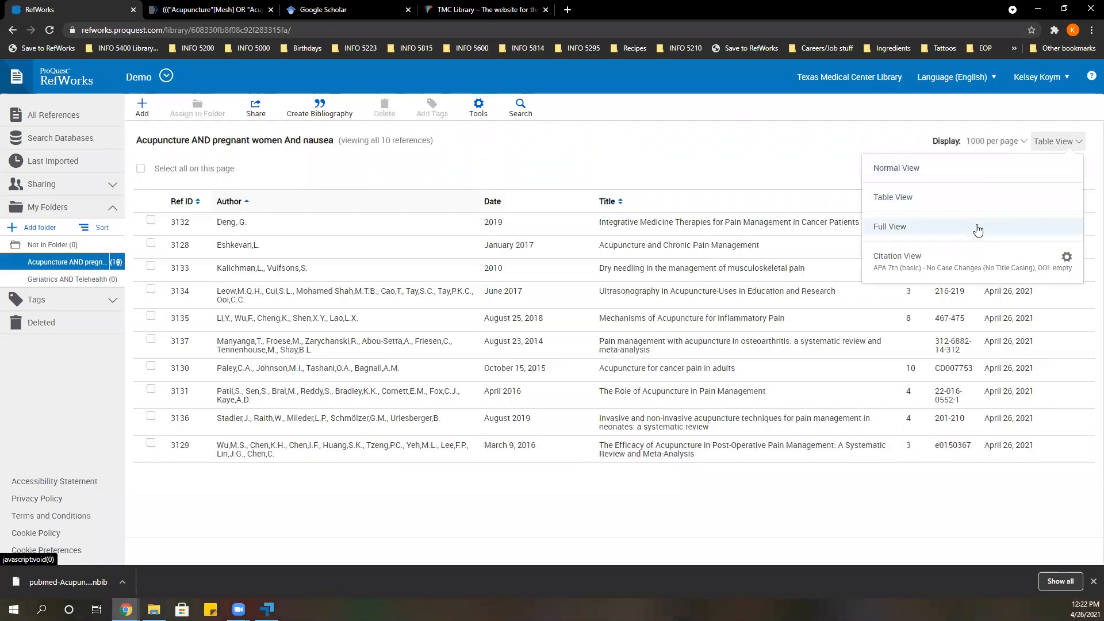
{"action": "left_click", "coordinate": [978, 230]}
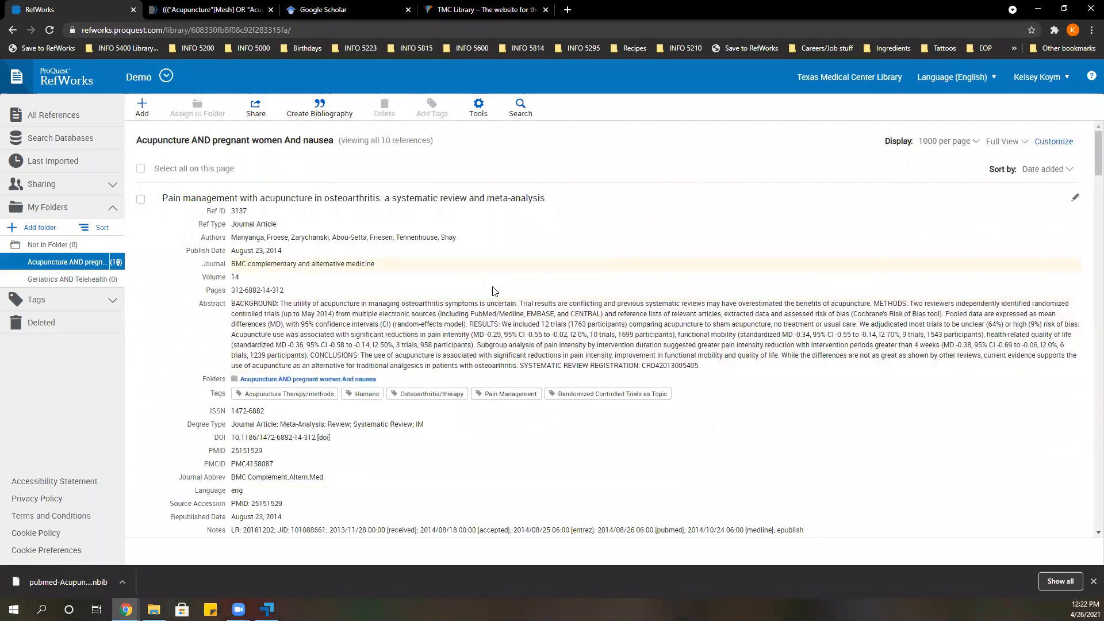
{"action": "scroll", "coordinate": [565, 302], "scroll_direction": "down", "scroll_amount": 1}
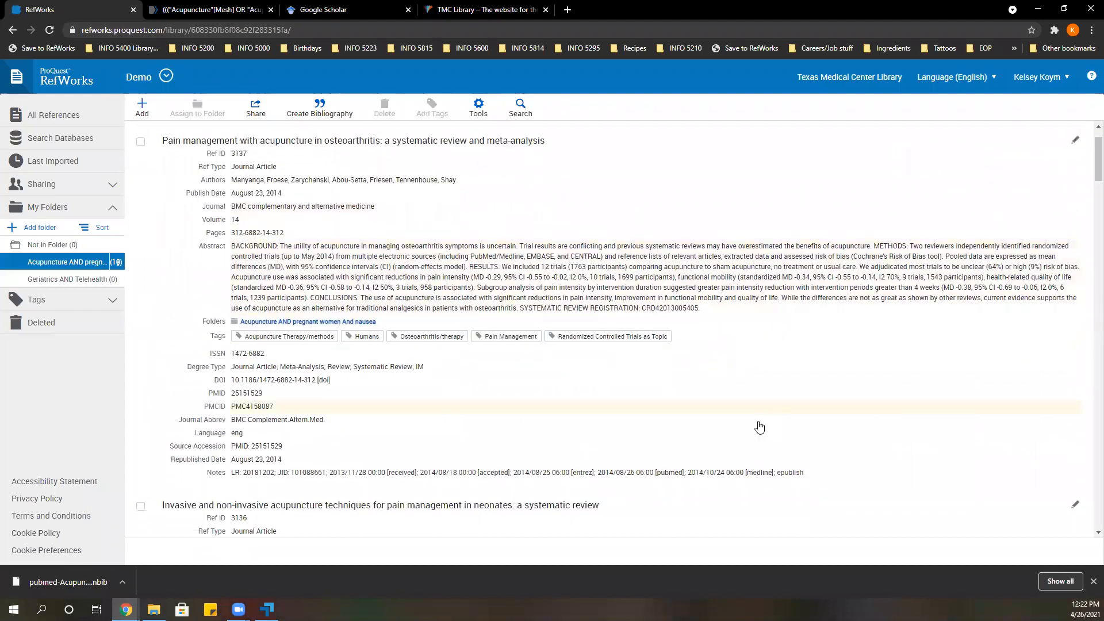
{"action": "scroll", "coordinate": [759, 427], "scroll_direction": "down", "scroll_amount": 1}
{"action": "scroll", "coordinate": [759, 426], "scroll_direction": "down", "scroll_amount": 3}
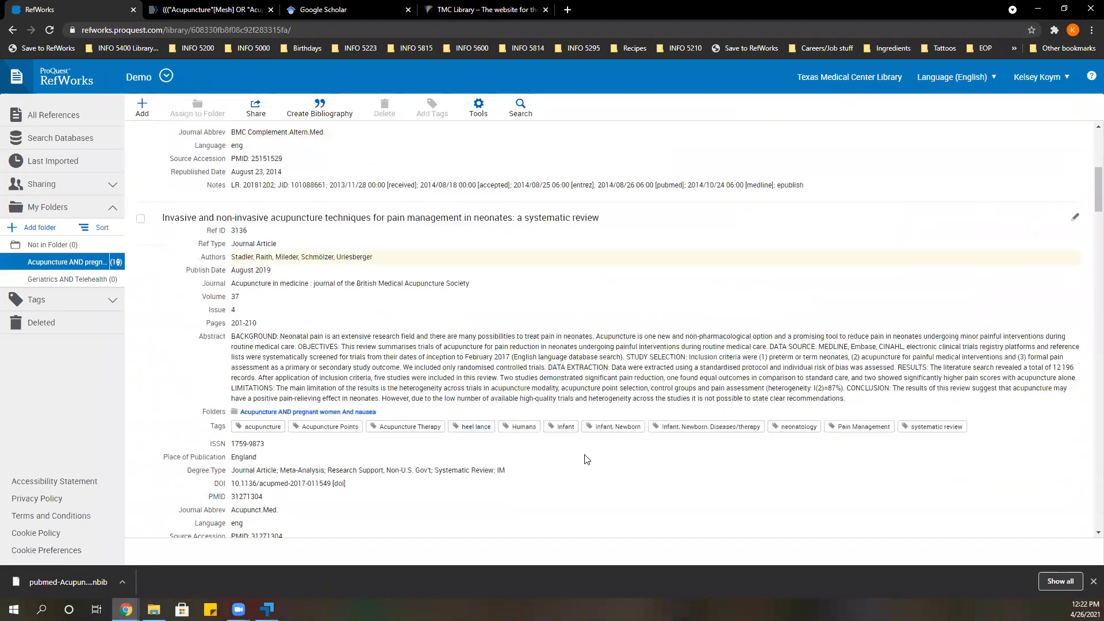
{"action": "scroll", "coordinate": [853, 461], "scroll_direction": "down", "scroll_amount": 2}
{"action": "scroll", "coordinate": [854, 461], "scroll_direction": "up", "scroll_amount": 1}
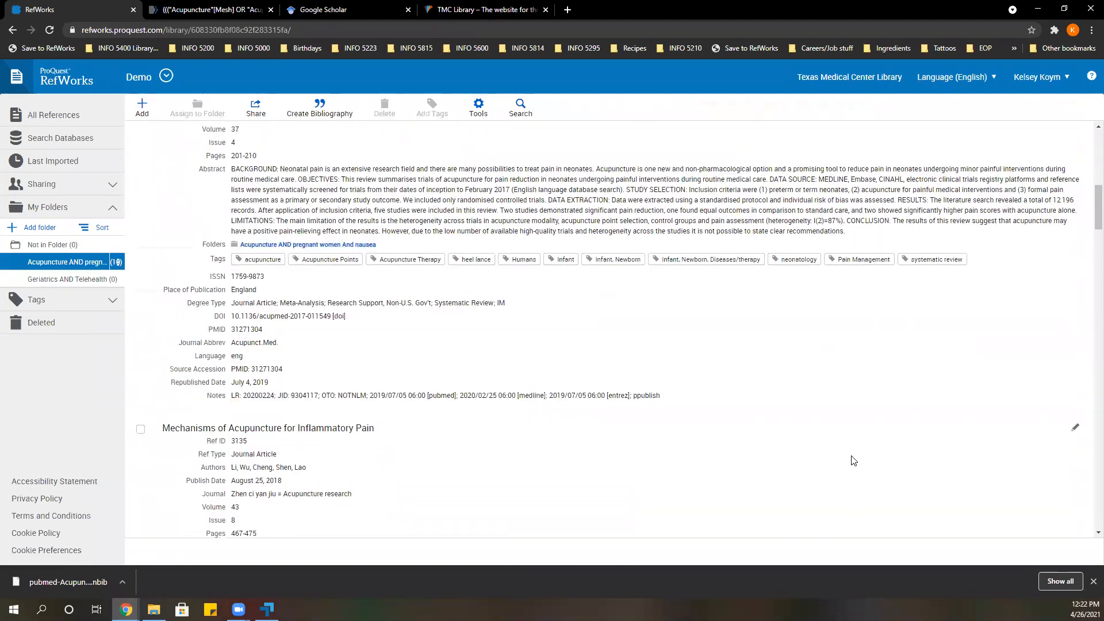
{"action": "scroll", "coordinate": [853, 461], "scroll_direction": "up", "scroll_amount": 6}
Display the references in Citation View and look at its citation style choices, closing the settings without changes.
{"action": "left_click", "coordinate": [1022, 149]}
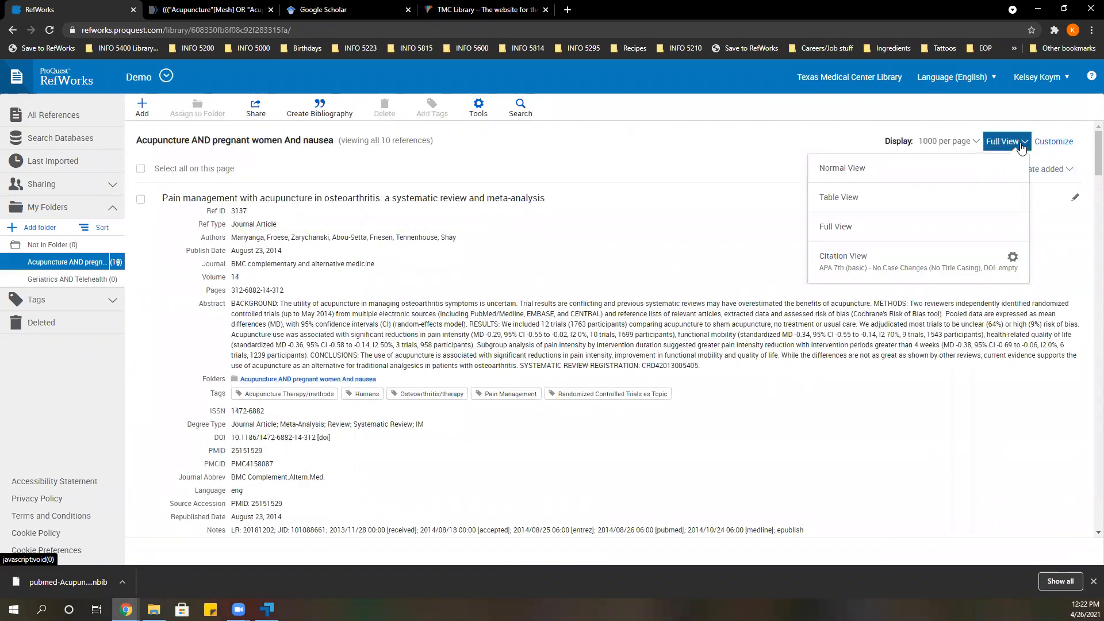
{"action": "left_click", "coordinate": [883, 264]}
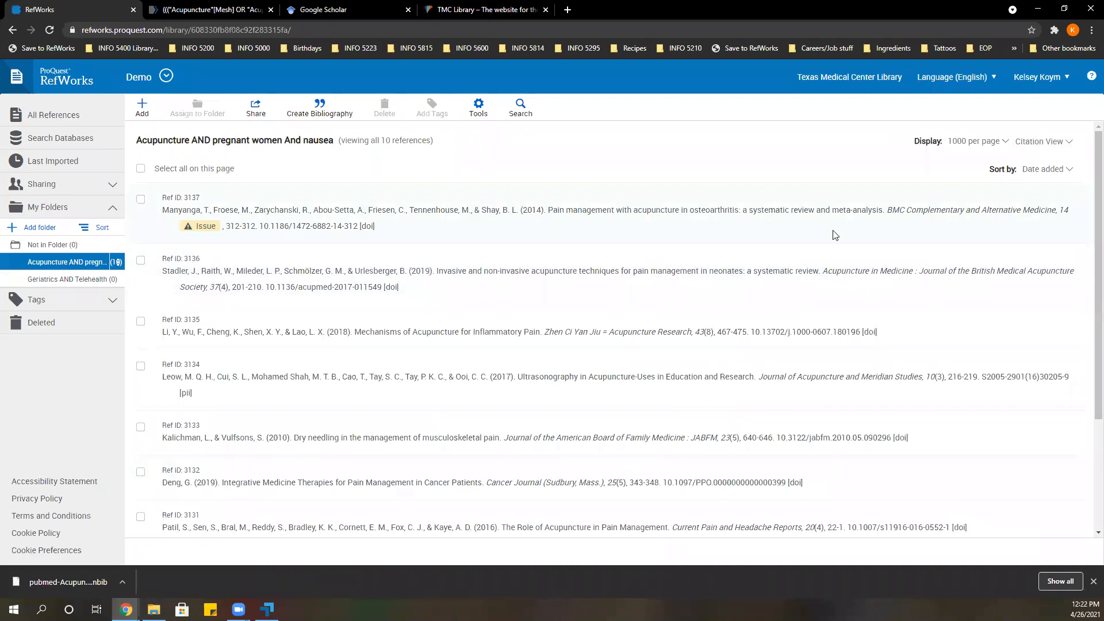
{"action": "left_click", "coordinate": [1069, 144]}
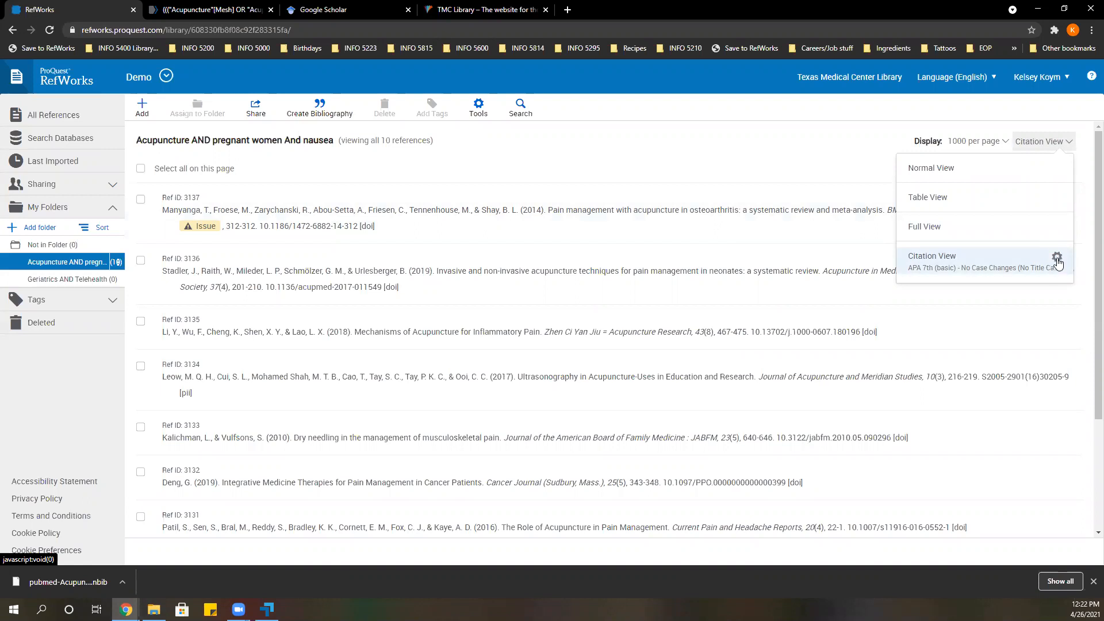
{"action": "left_click", "coordinate": [1058, 258]}
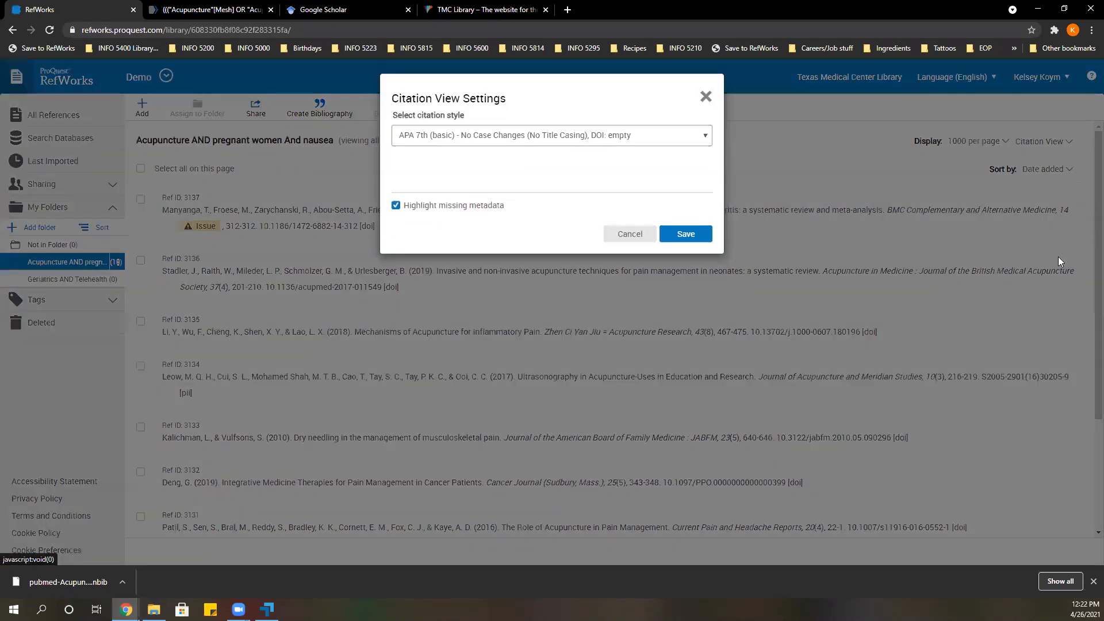
{"action": "left_click", "coordinate": [617, 140]}
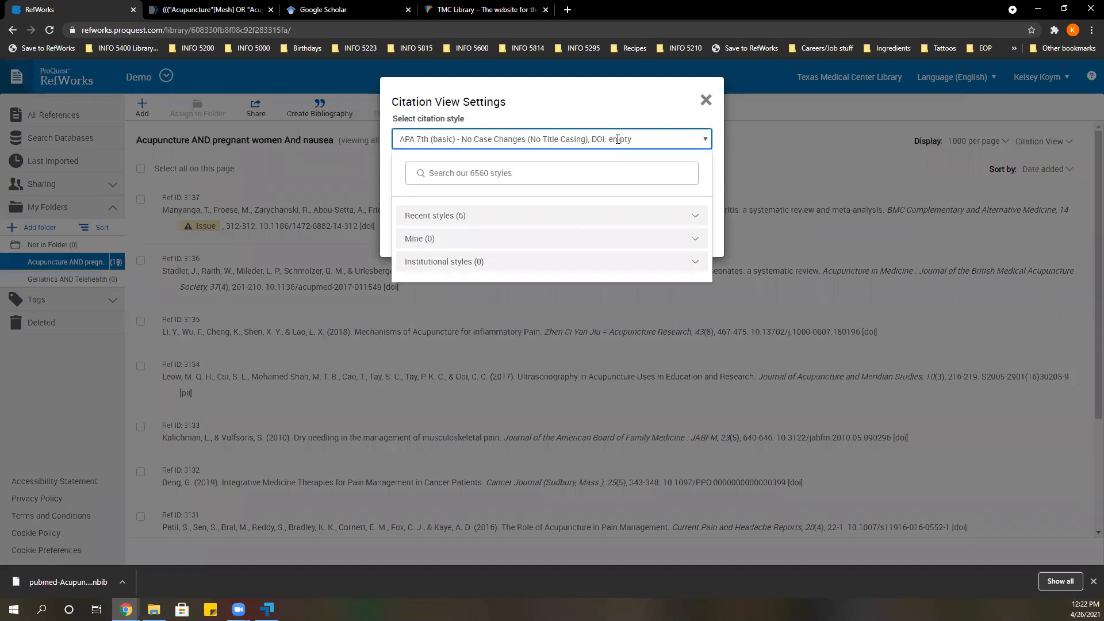
{"action": "left_click", "coordinate": [495, 173]}
{"action": "left_click", "coordinate": [706, 101]}
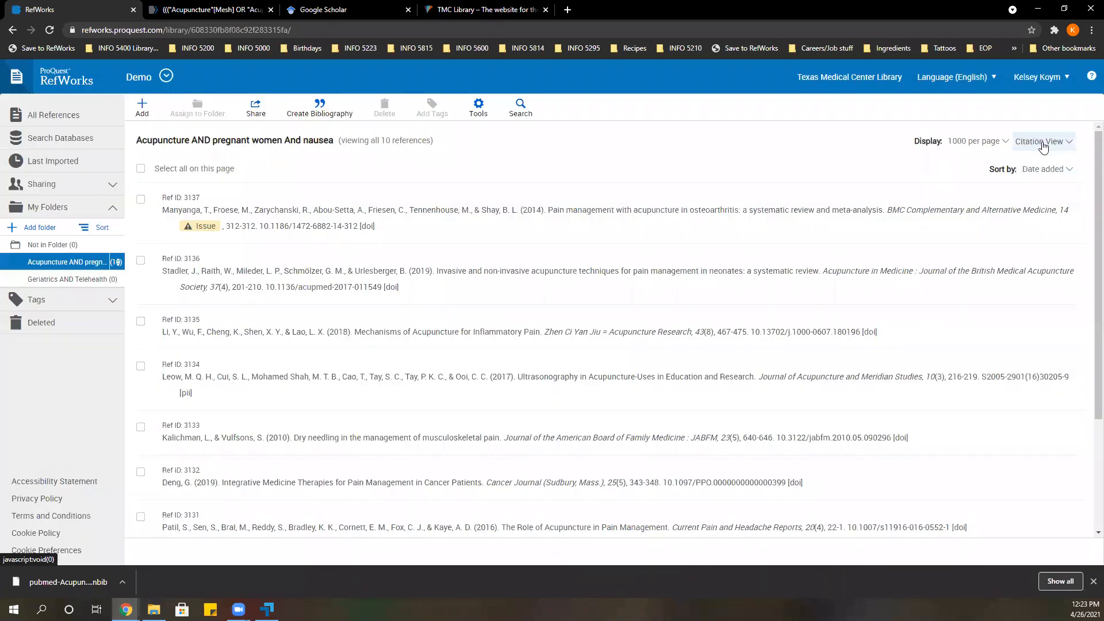
Return the list to Normal View and open "Pain management with acupuncture in osteoarthritis: a systematic review and meta-analysis" for editing.
{"action": "left_click", "coordinate": [1044, 147]}
{"action": "left_click", "coordinate": [988, 168]}
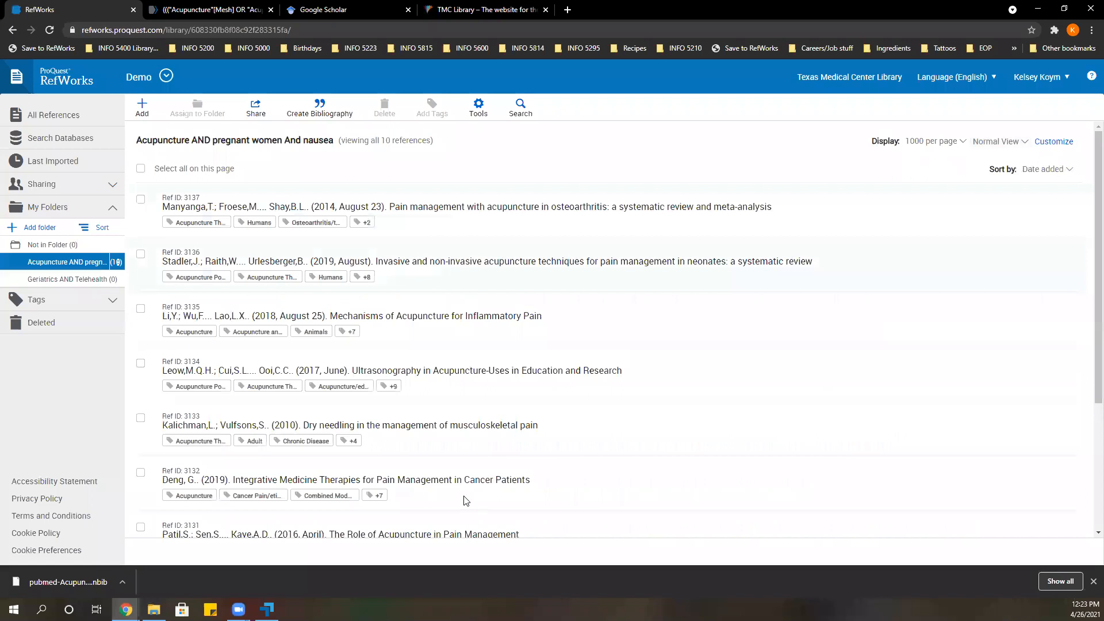
{"action": "left_click", "coordinate": [457, 223]}
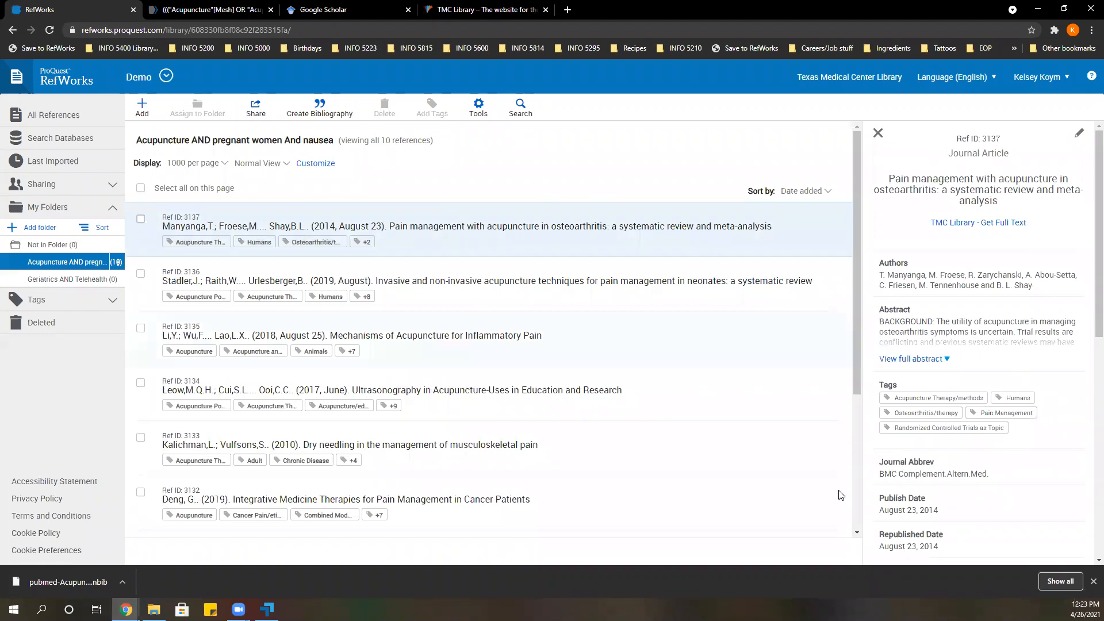
{"action": "left_click", "coordinate": [1078, 139]}
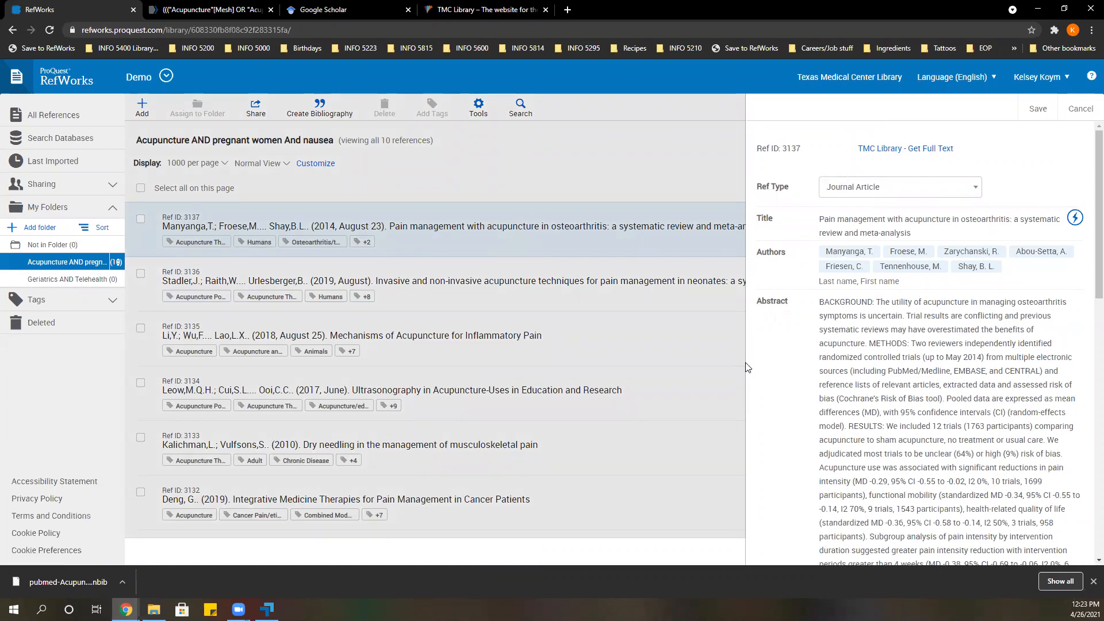
Review the reference's abstract and tags, and bring up the existing tag suggestions for adding a tag.
{"action": "scroll", "coordinate": [915, 322], "scroll_direction": "down", "scroll_amount": 2}
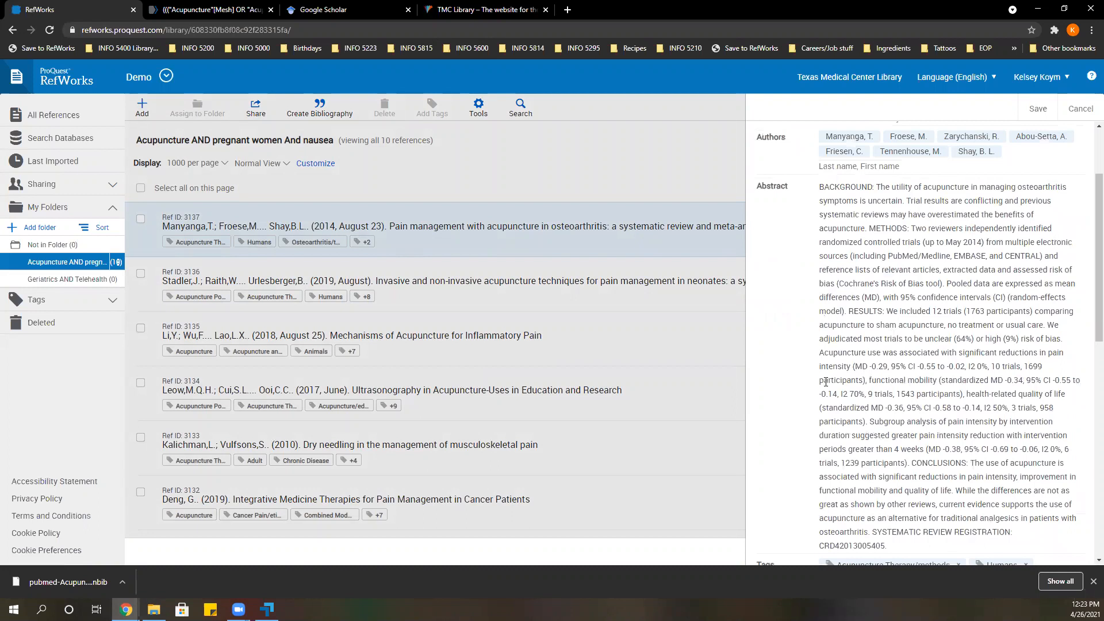
{"action": "scroll", "coordinate": [765, 380], "scroll_direction": "down", "scroll_amount": 1}
{"action": "scroll", "coordinate": [765, 380], "scroll_direction": "down", "scroll_amount": 1}
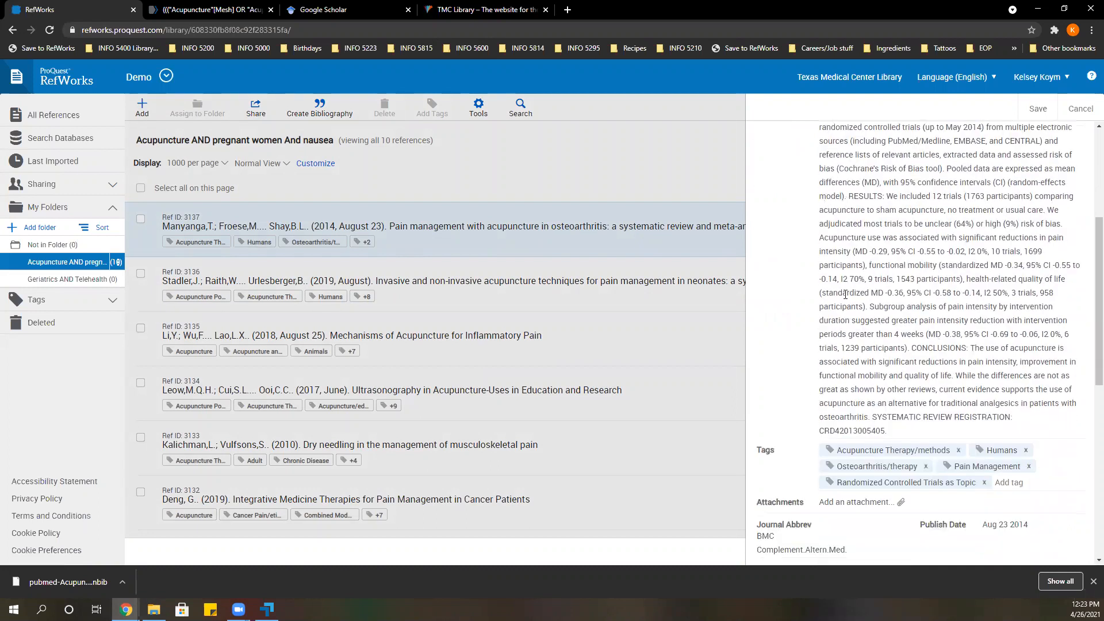
{"action": "scroll", "coordinate": [818, 453], "scroll_direction": "down", "scroll_amount": 1}
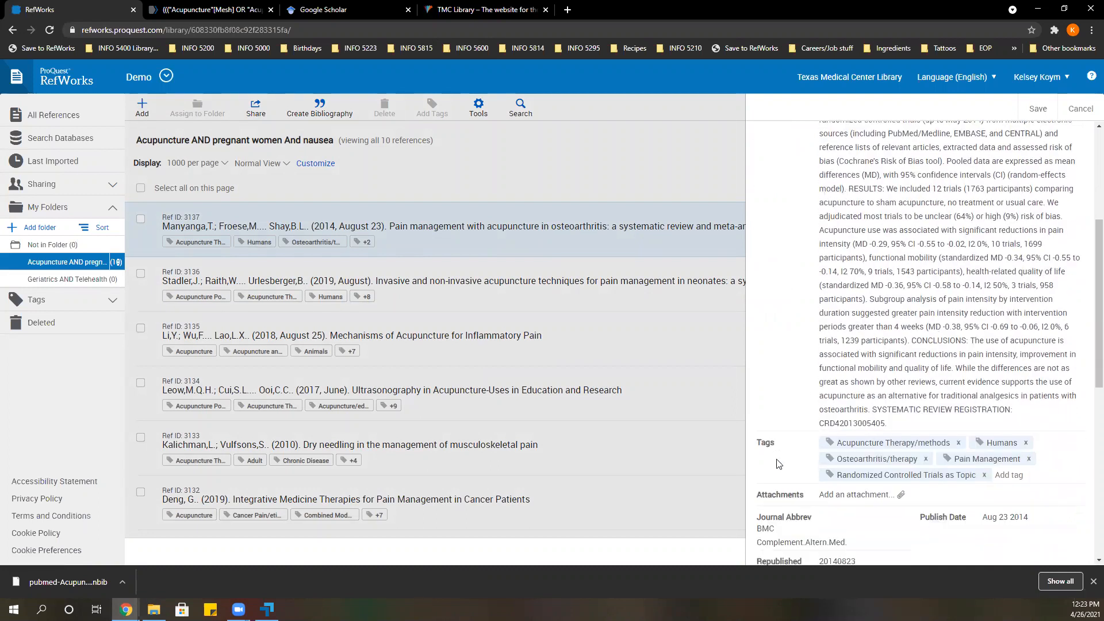
{"action": "left_click_drag", "start_coordinate": [758, 399], "coordinate": [778, 396]}
{"action": "left_click", "coordinate": [778, 397]}
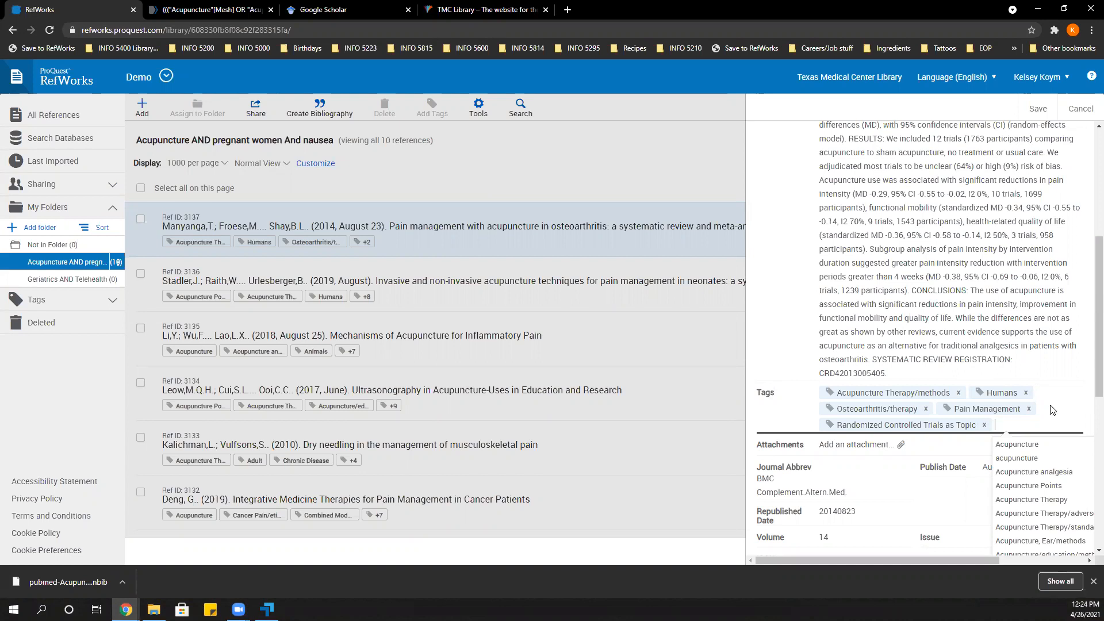
Correct the reference's flagged Language field to the suggested value English.
{"action": "scroll", "coordinate": [1089, 350], "scroll_direction": "down", "scroll_amount": 3}
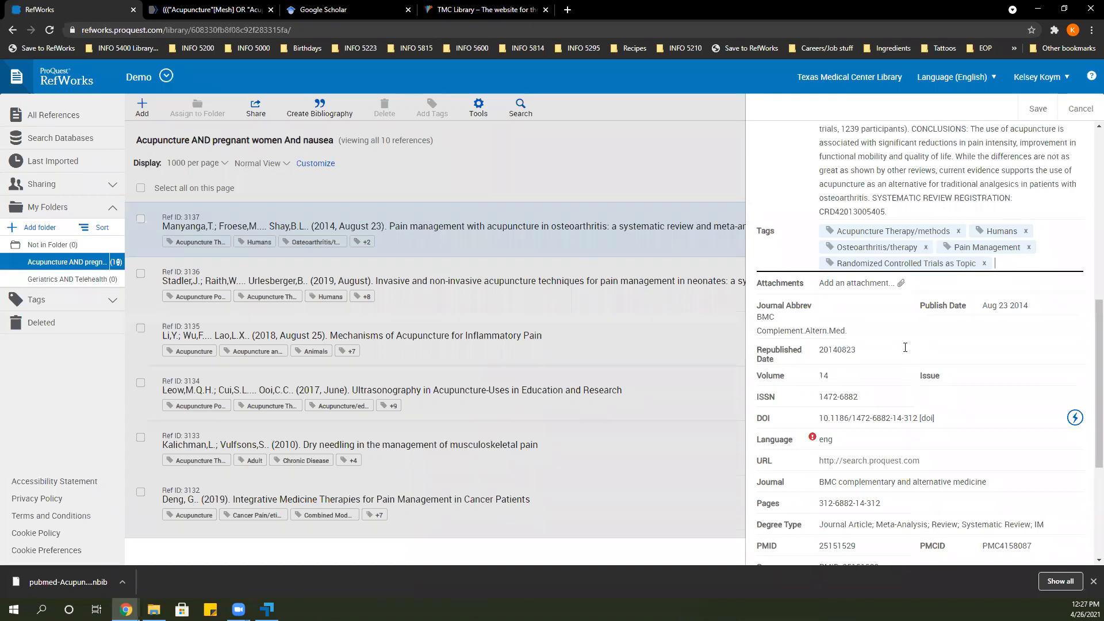
{"action": "scroll", "coordinate": [905, 347], "scroll_direction": "down", "scroll_amount": 1}
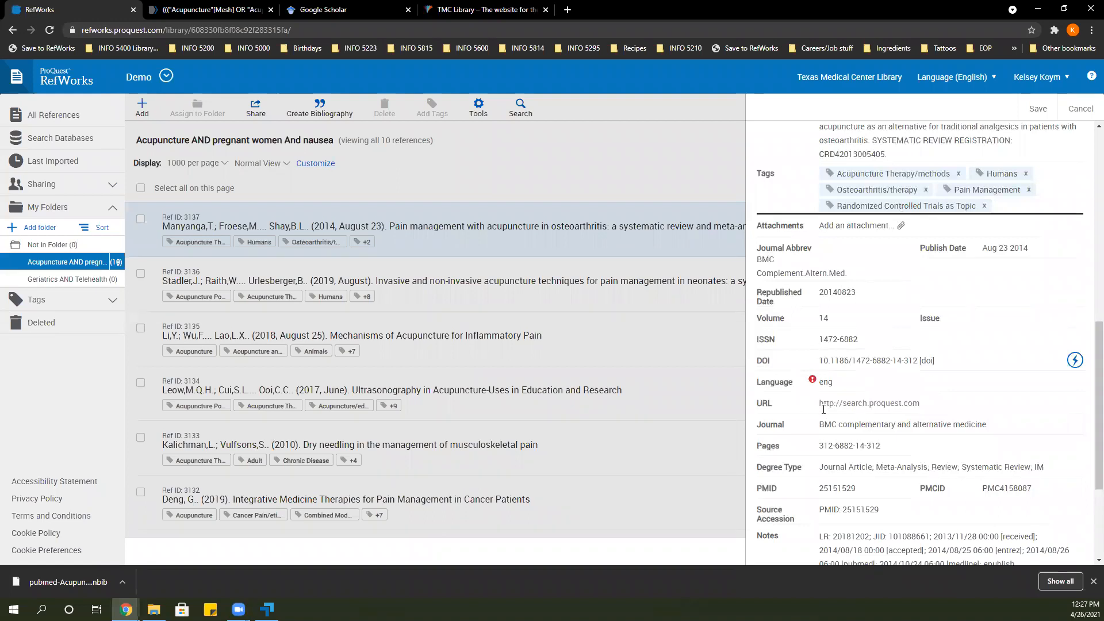
{"action": "mouse_move", "coordinate": [813, 382]}
{"action": "left_click", "coordinate": [839, 383]}
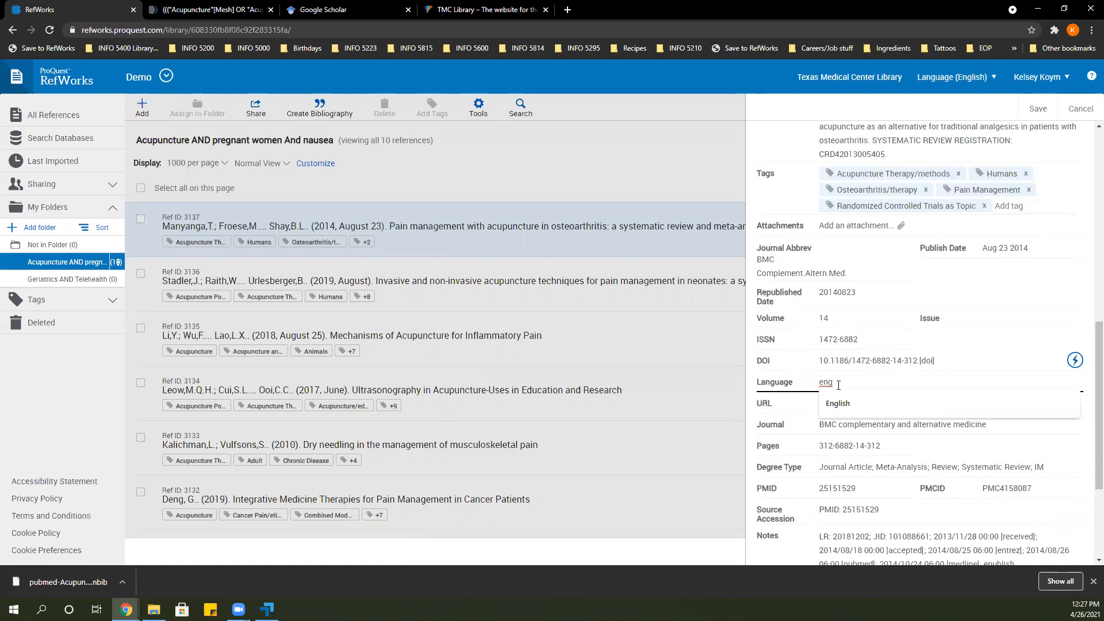
{"action": "left_click", "coordinate": [843, 403]}
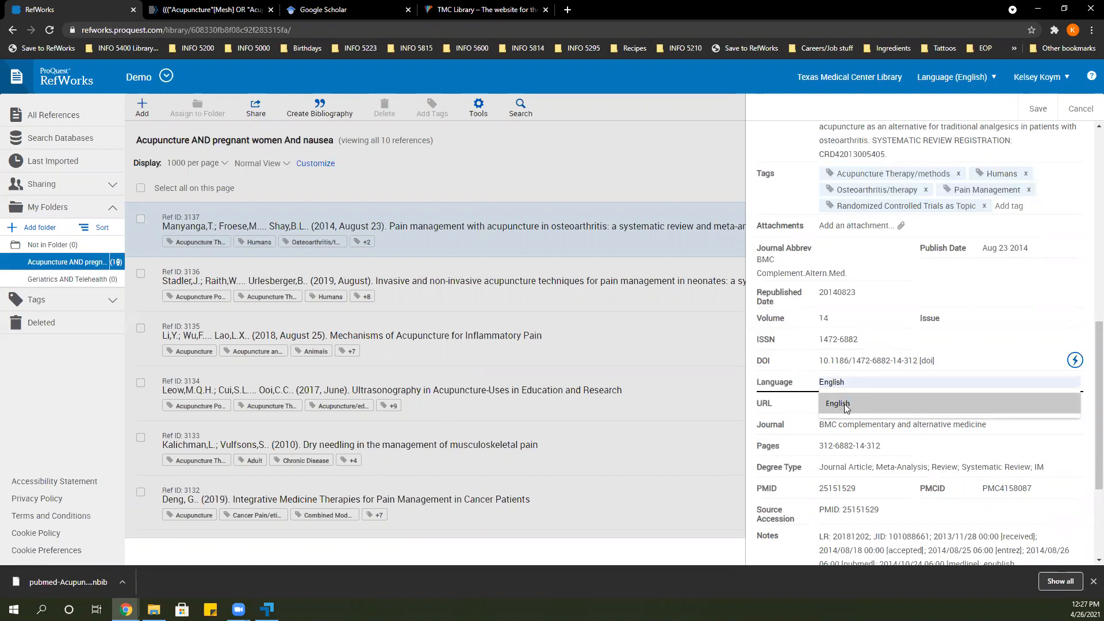
{"action": "left_click", "coordinate": [799, 403]}
{"action": "left_click", "coordinate": [932, 381]}
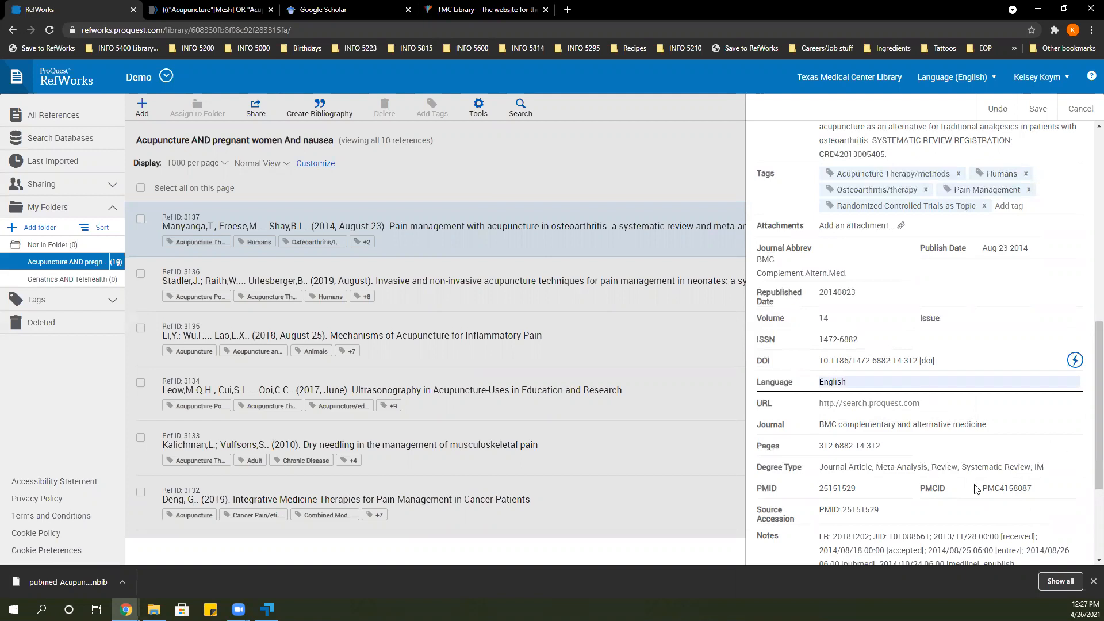
Examine the reference's remaining metadata fields and highlight its PMID.
{"action": "scroll", "coordinate": [975, 489], "scroll_direction": "down", "scroll_amount": 2}
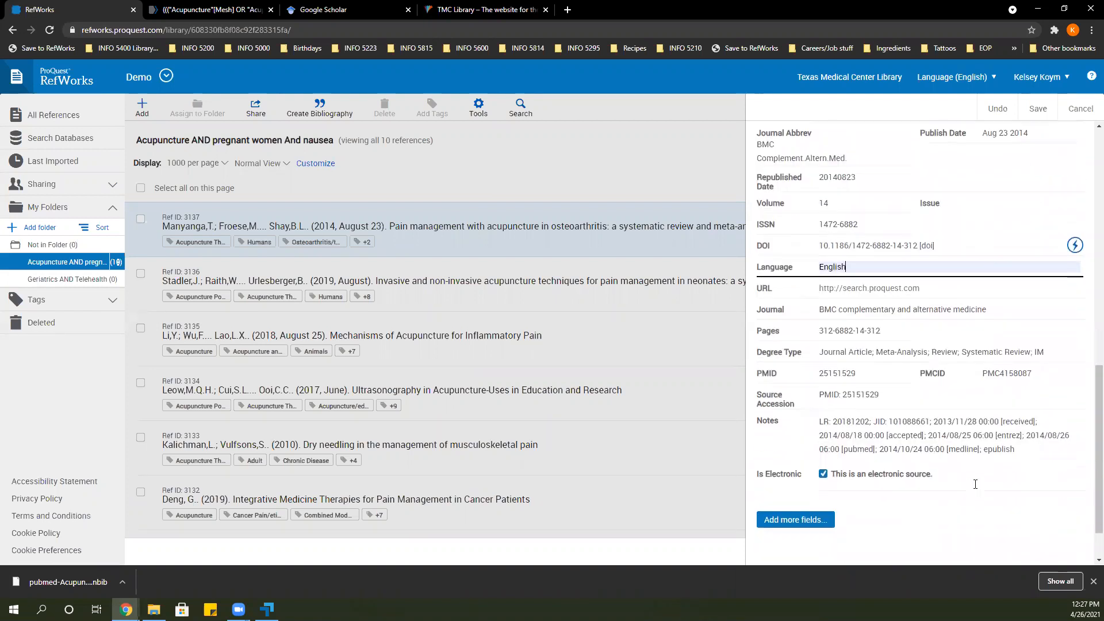
{"action": "double_click", "coordinate": [841, 374]}
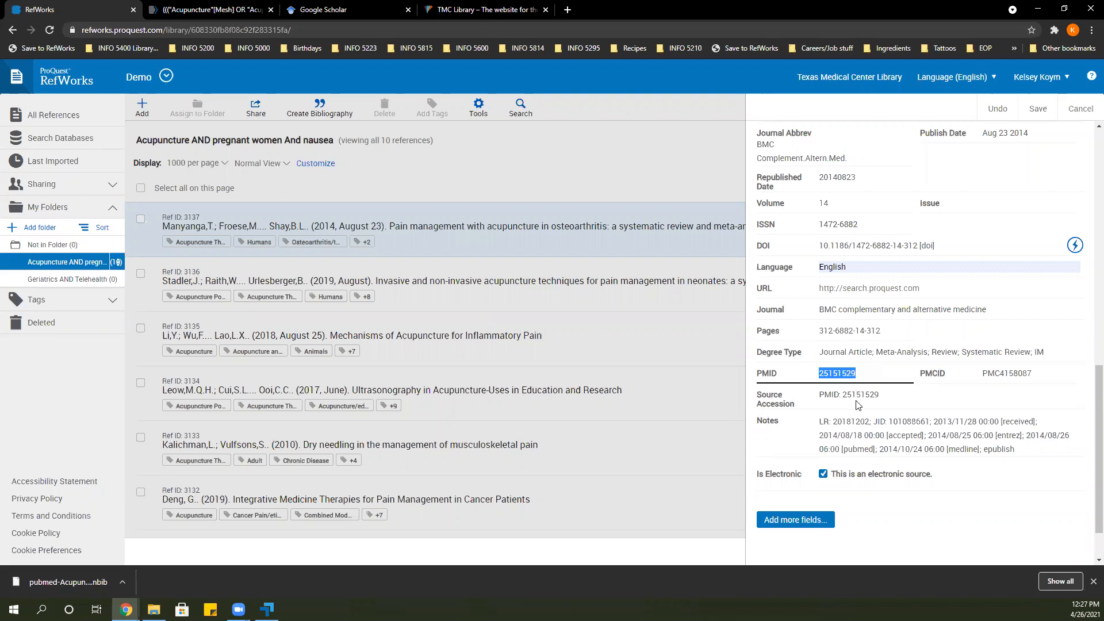
{"action": "scroll", "coordinate": [857, 404], "scroll_direction": "down", "scroll_amount": 1}
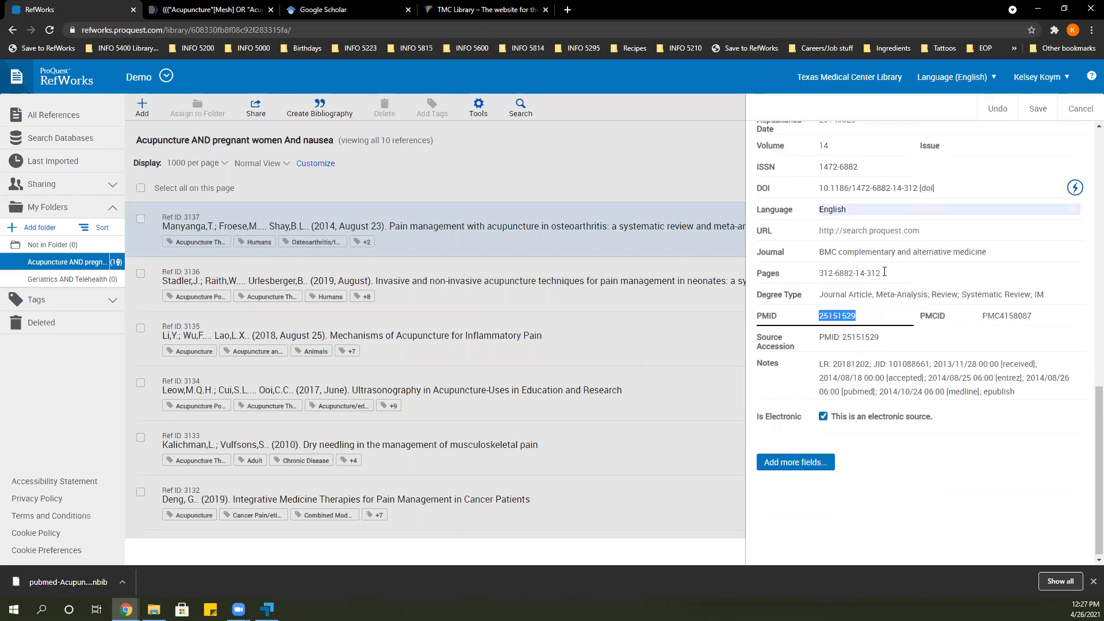
Look through the additional fields available for the reference, down to Translators, and close the list without adding any.
{"action": "left_click", "coordinate": [805, 463]}
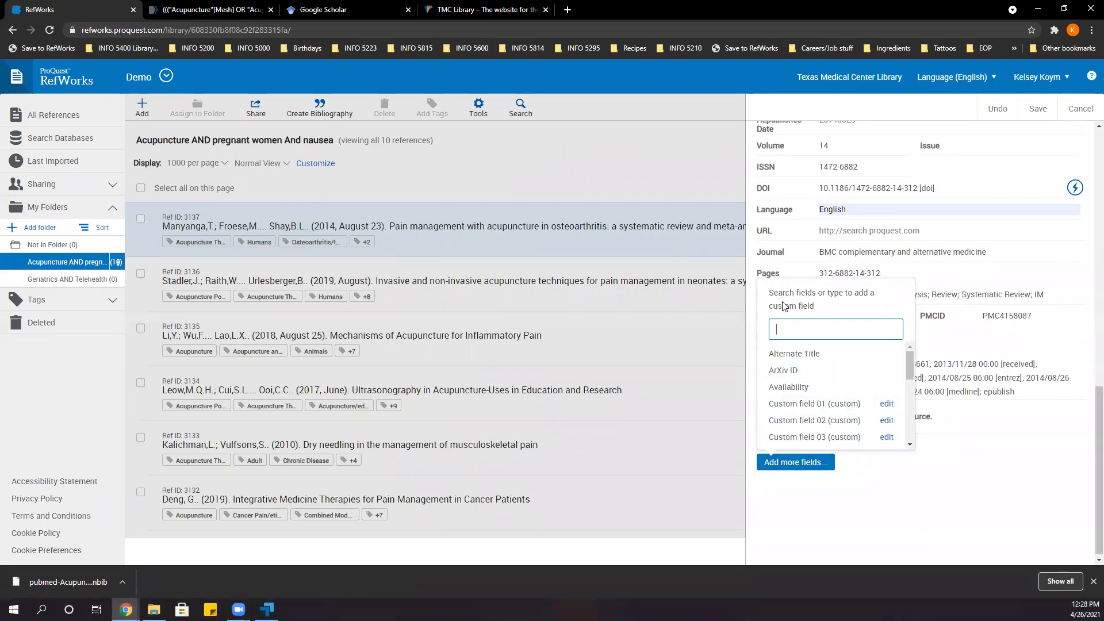
{"action": "left_click", "coordinate": [885, 486]}
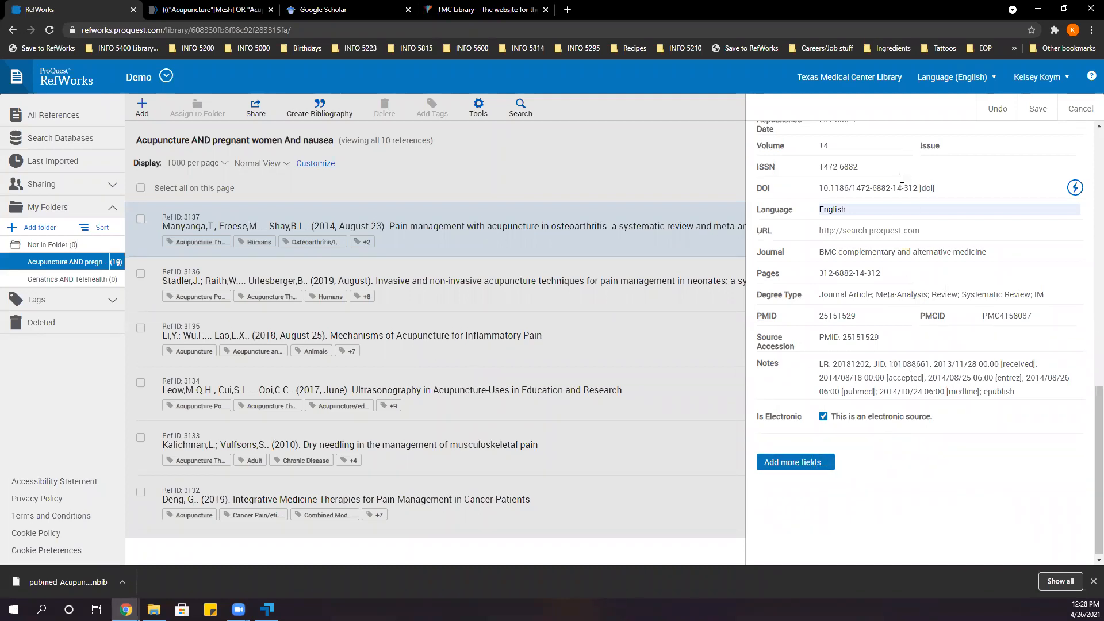
{"action": "left_click", "coordinate": [803, 469]}
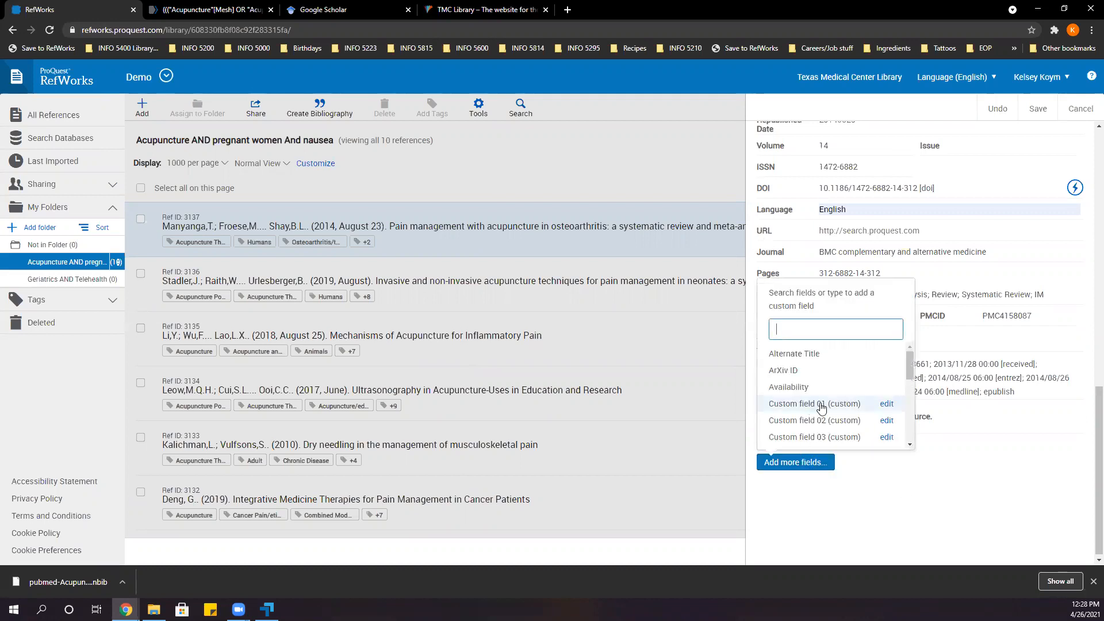
{"action": "scroll", "coordinate": [819, 376], "scroll_direction": "down", "scroll_amount": 1}
{"action": "scroll", "coordinate": [820, 376], "scroll_direction": "down", "scroll_amount": 10}
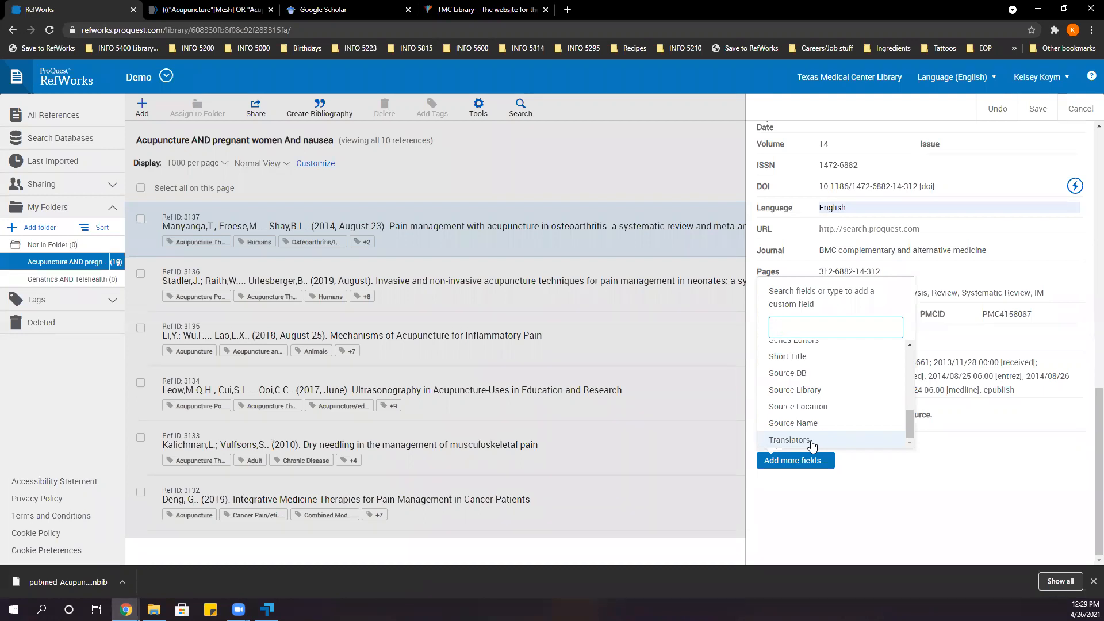
{"action": "left_click", "coordinate": [916, 529]}
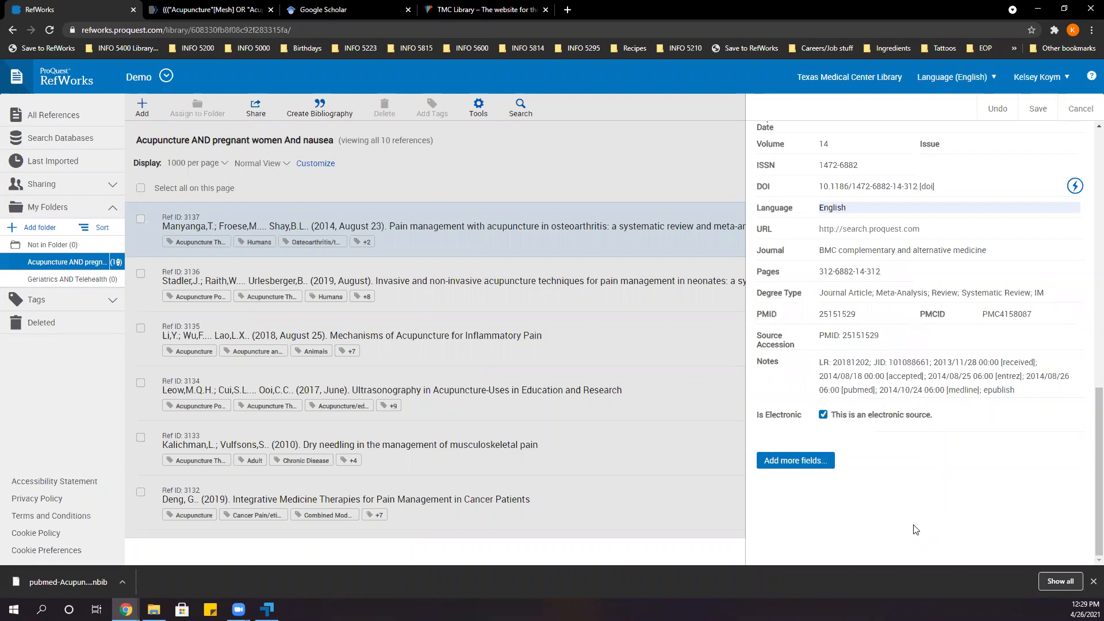
Save the edited osteoarthritis reference and return to its details.
{"action": "scroll", "coordinate": [916, 529], "scroll_direction": "up", "scroll_amount": 15}
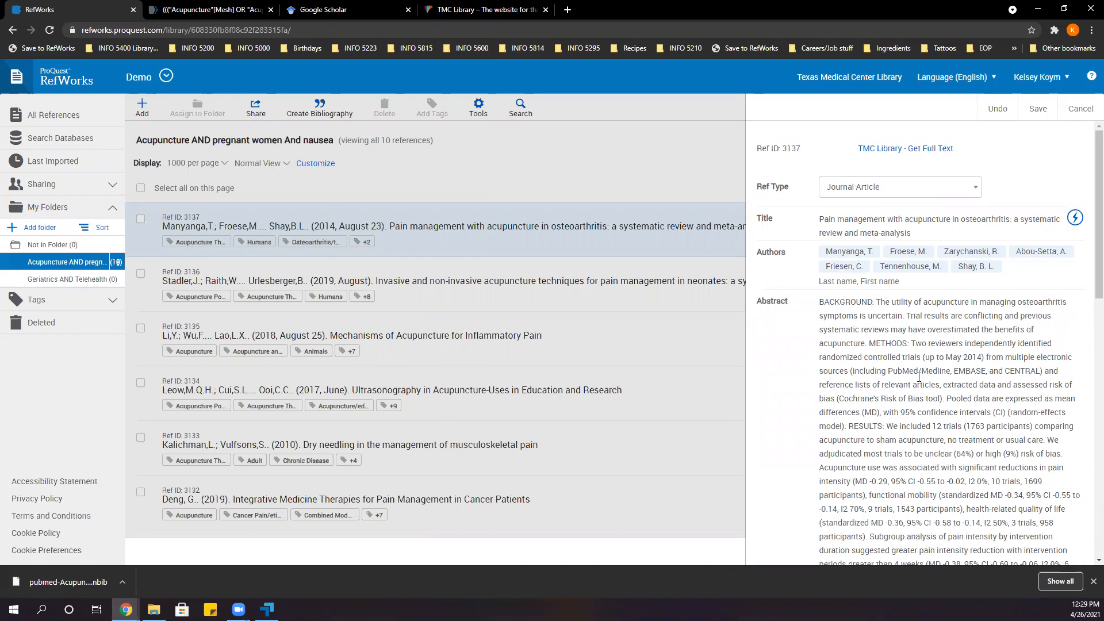
{"action": "left_click", "coordinate": [1038, 110]}
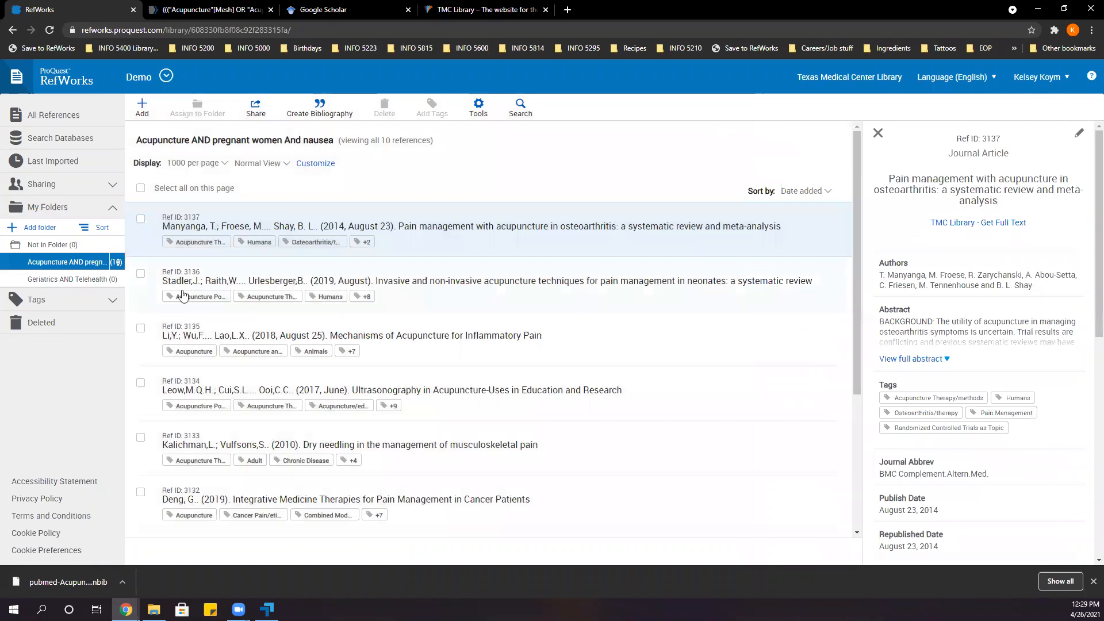
Look through the library's list of tags, down to Complementary Therapies, and collapse it again.
{"action": "left_click", "coordinate": [62, 300]}
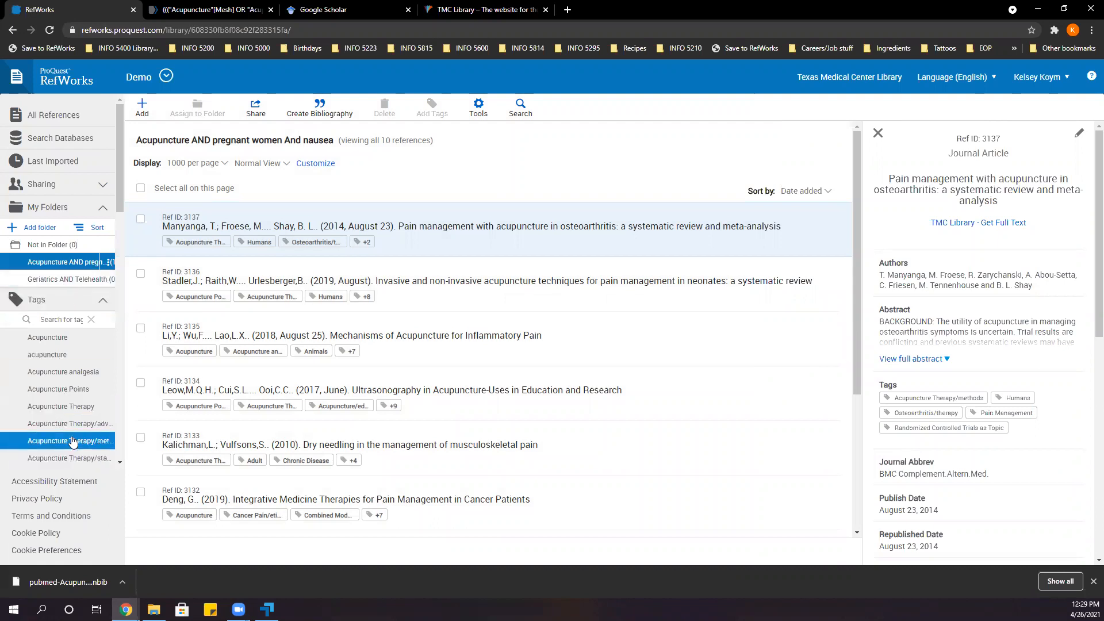
{"action": "scroll", "coordinate": [53, 357], "scroll_direction": "down", "scroll_amount": 1}
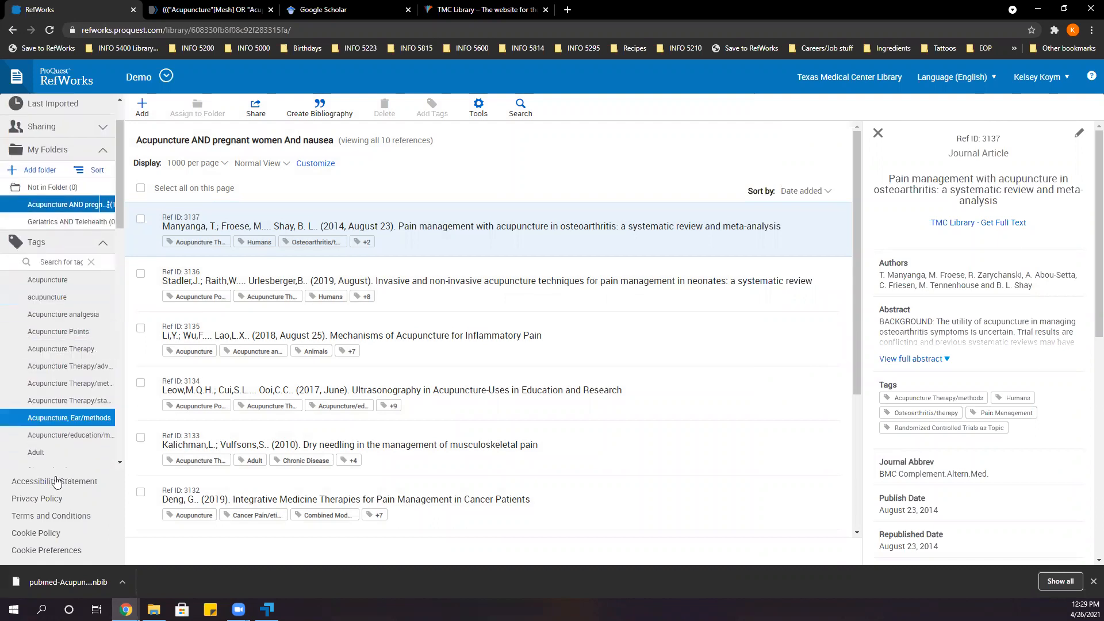
{"action": "scroll", "coordinate": [57, 345], "scroll_direction": "down", "scroll_amount": 3}
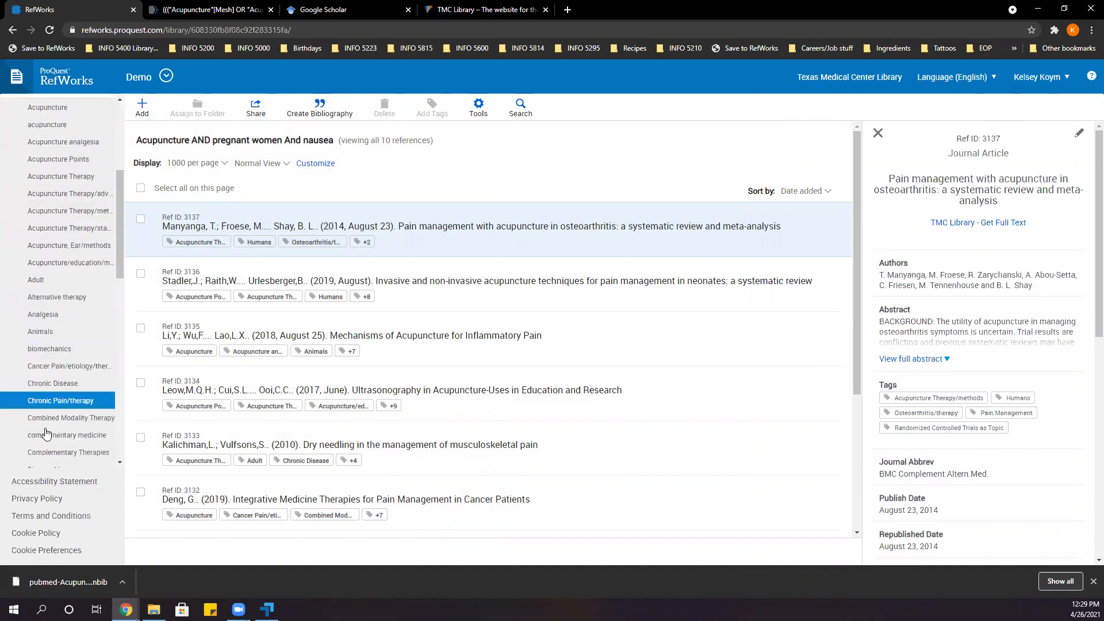
{"action": "scroll", "coordinate": [64, 397], "scroll_direction": "up", "scroll_amount": 5}
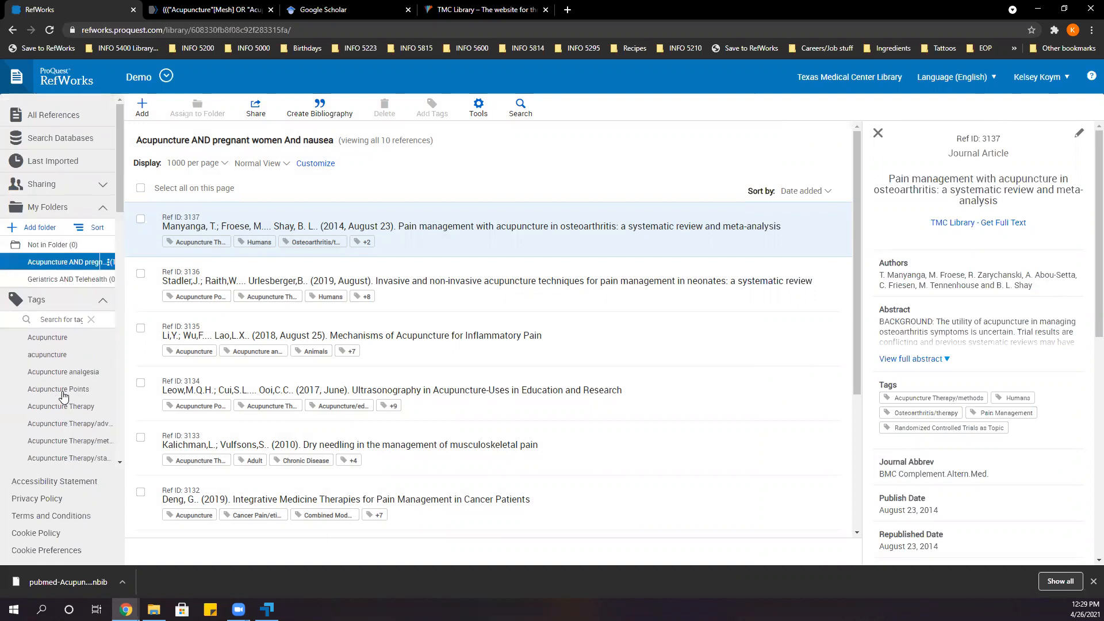
{"action": "left_click", "coordinate": [109, 302]}
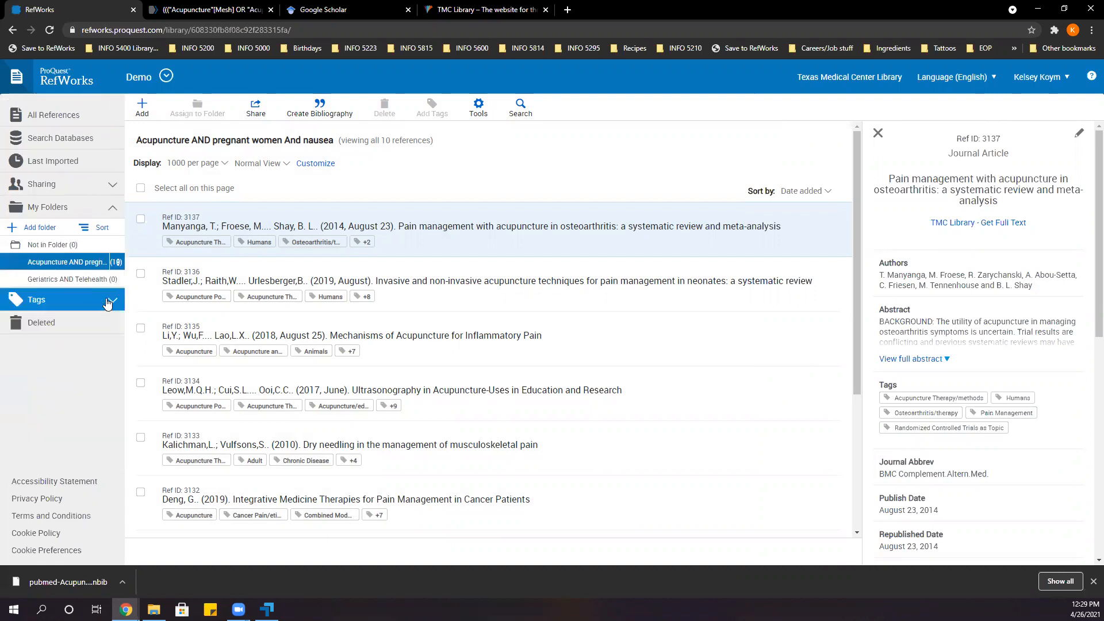
Collapse the folder list, check the deleted references, and return to the Acupuncture AND pregnant women And nausea folder.
{"action": "left_click", "coordinate": [113, 210]}
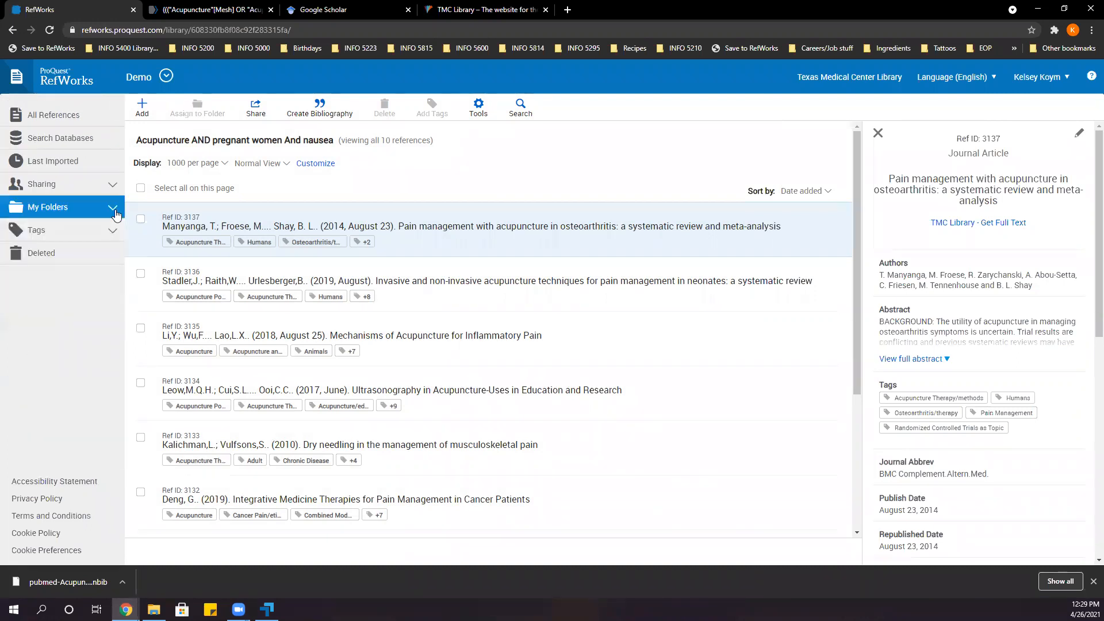
{"action": "left_click", "coordinate": [58, 261]}
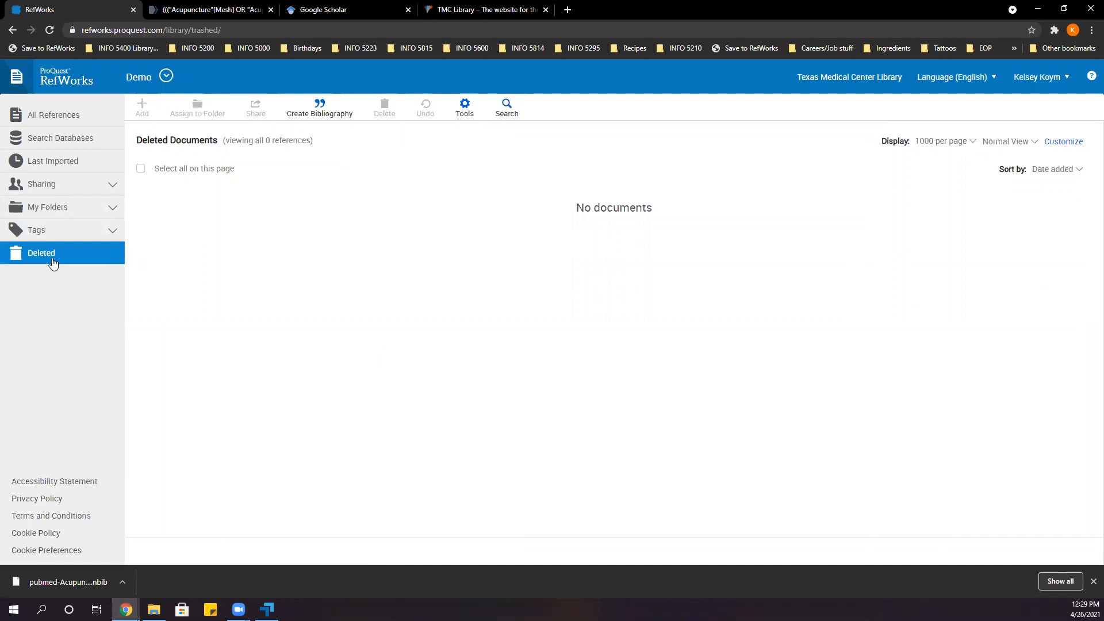
{"action": "left_click", "coordinate": [63, 213]}
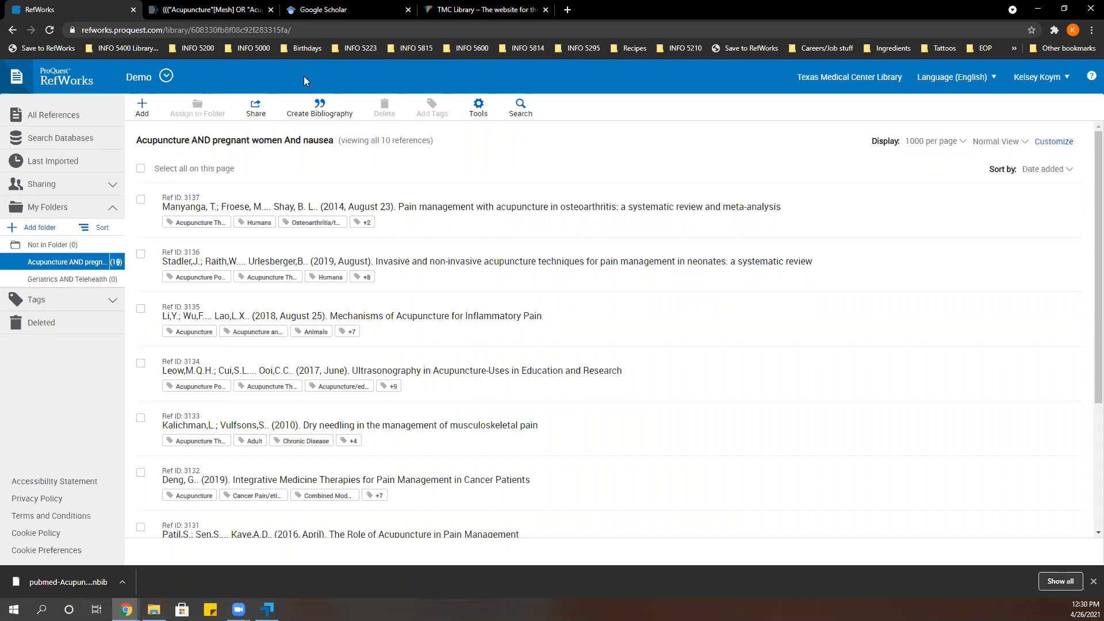
Start a manually entered reference, look through the available reference types, and set its type to Law/Statute.
{"action": "left_click", "coordinate": [142, 111]}
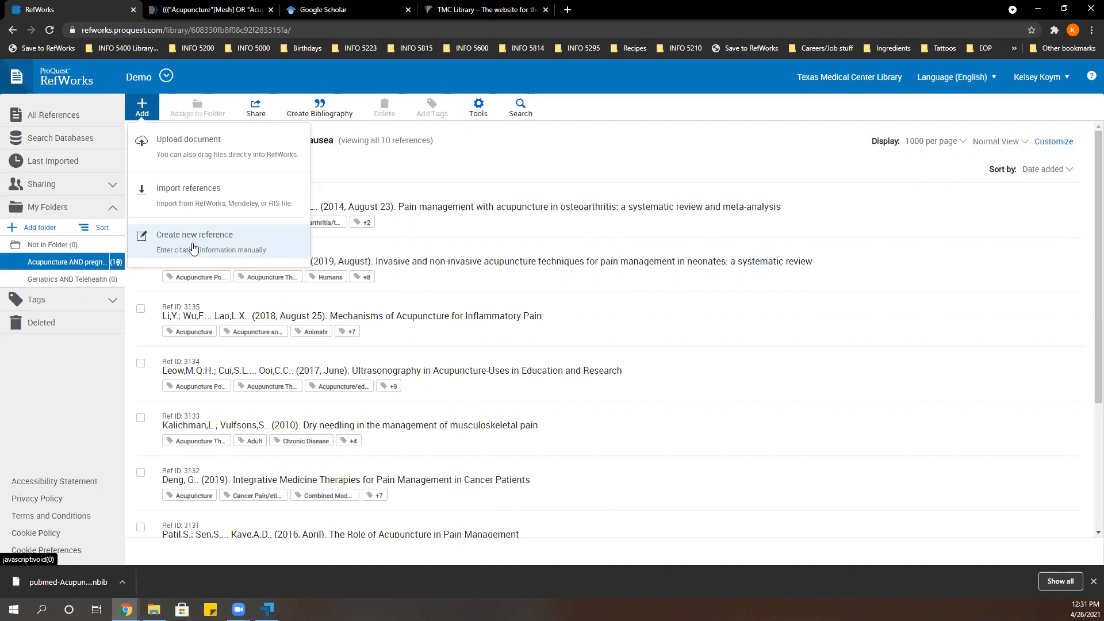
{"action": "left_click", "coordinate": [193, 244]}
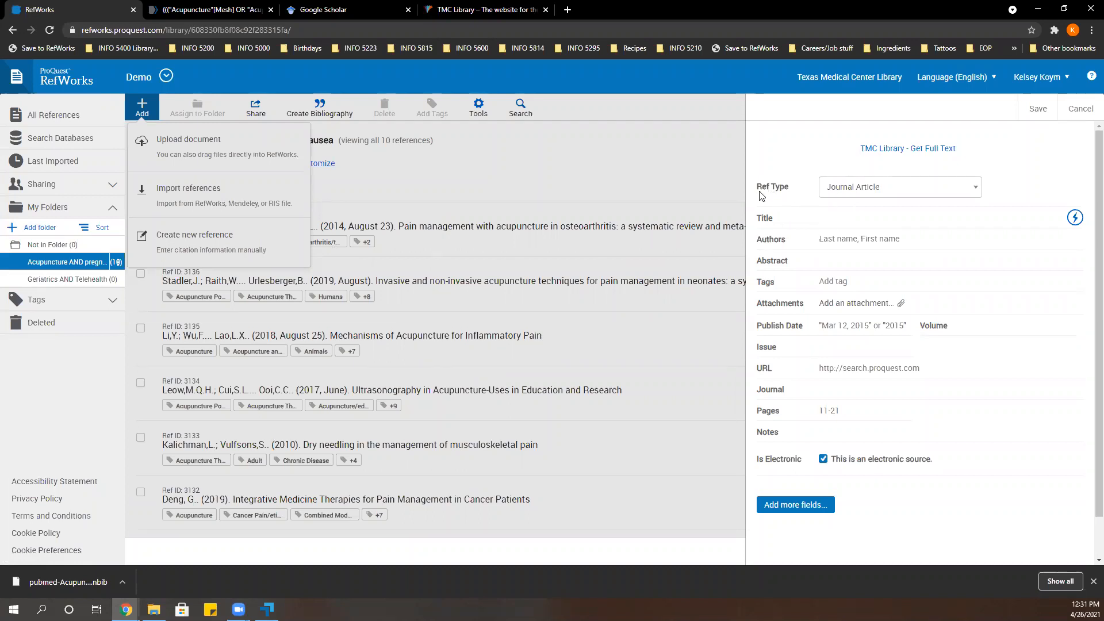
{"action": "left_click_drag", "start_coordinate": [756, 189], "coordinate": [789, 187]}
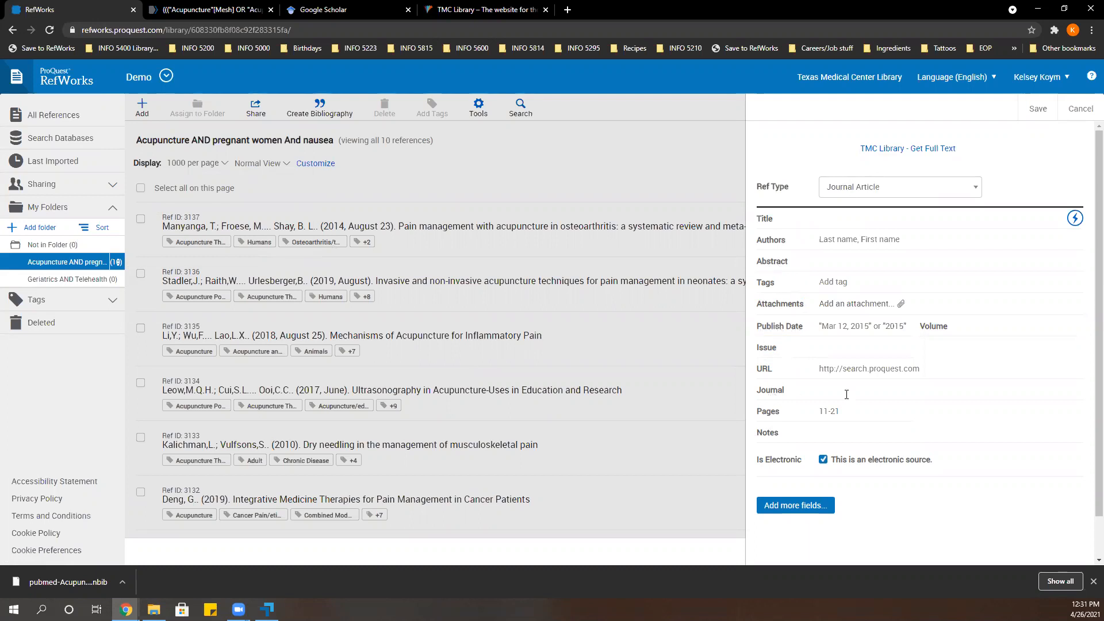
{"action": "left_click", "coordinate": [900, 190]}
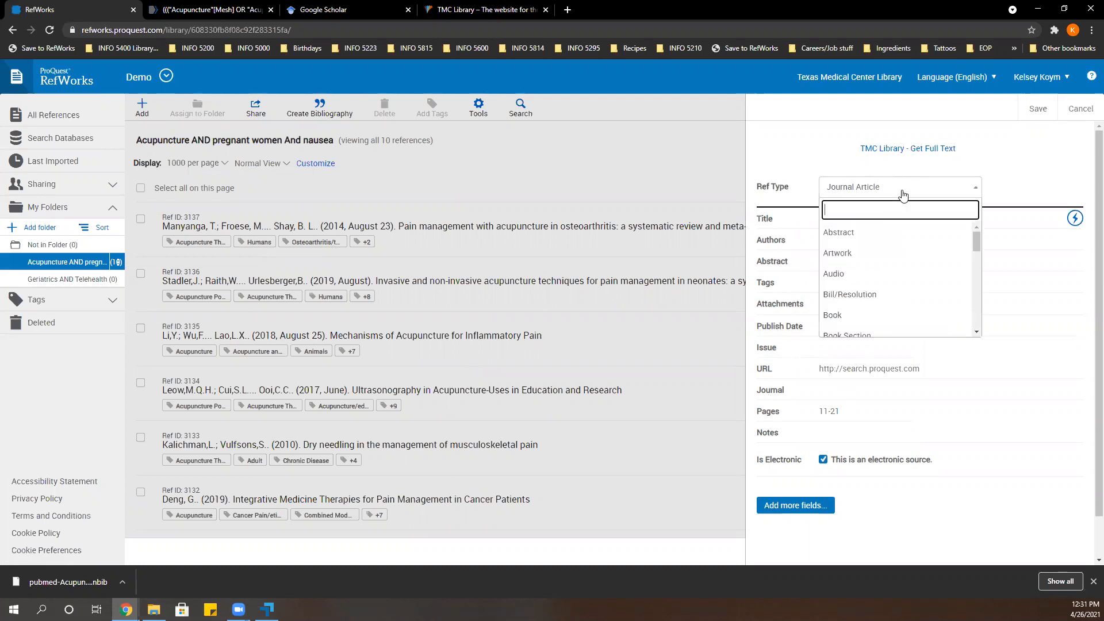
{"action": "scroll", "coordinate": [900, 266], "scroll_direction": "down", "scroll_amount": 5}
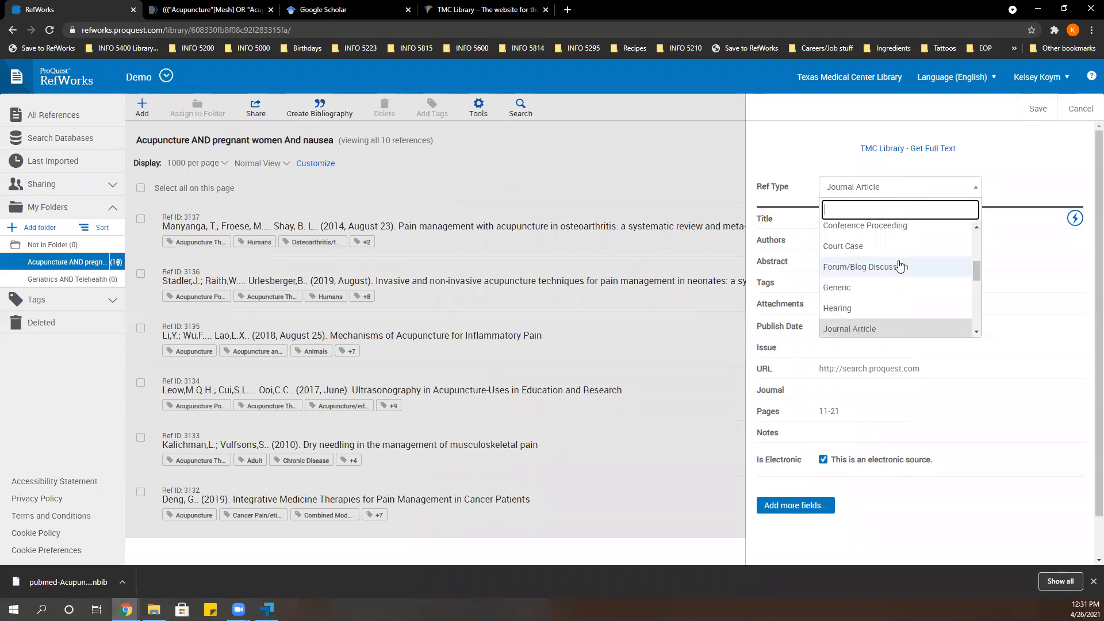
{"action": "scroll", "coordinate": [901, 265], "scroll_direction": "down", "scroll_amount": 1}
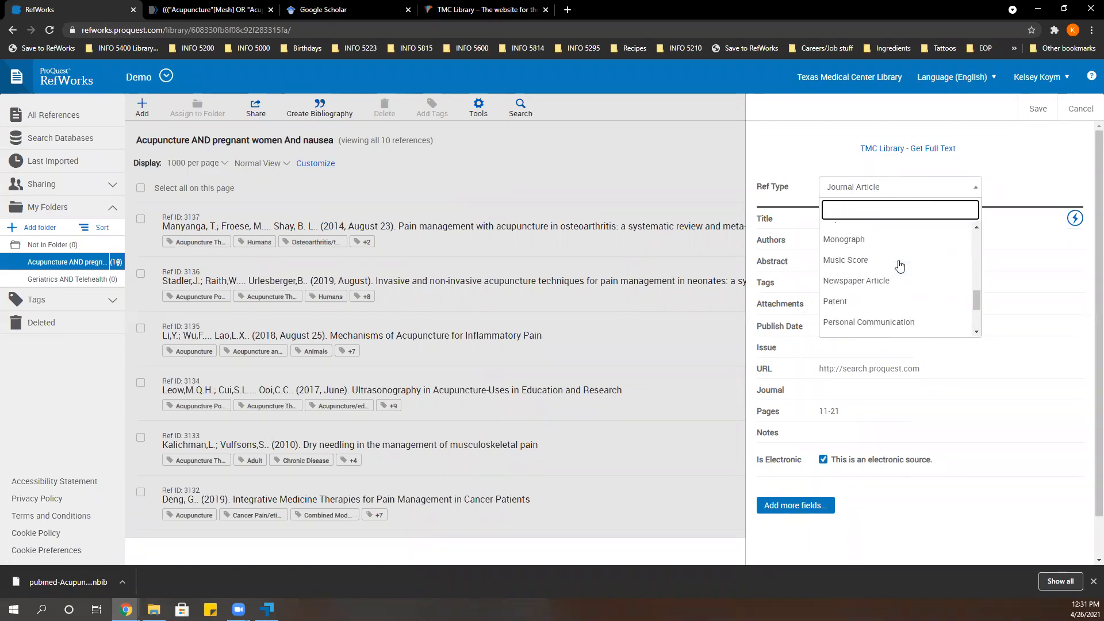
{"action": "scroll", "coordinate": [900, 266], "scroll_direction": "down", "scroll_amount": 3}
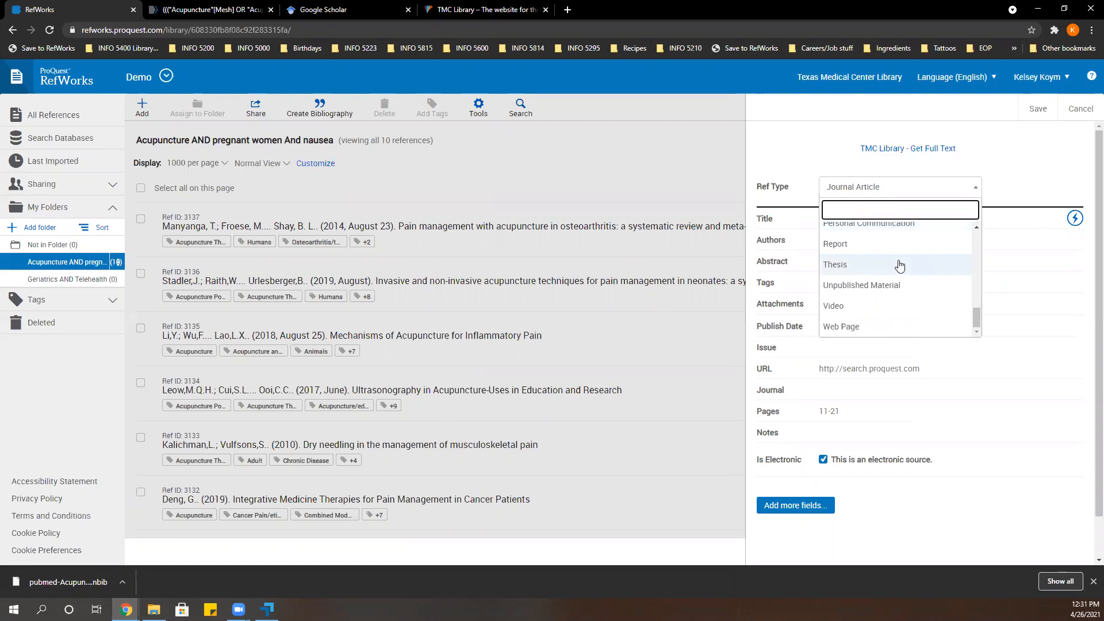
{"action": "scroll", "coordinate": [900, 265], "scroll_direction": "up", "scroll_amount": 3}
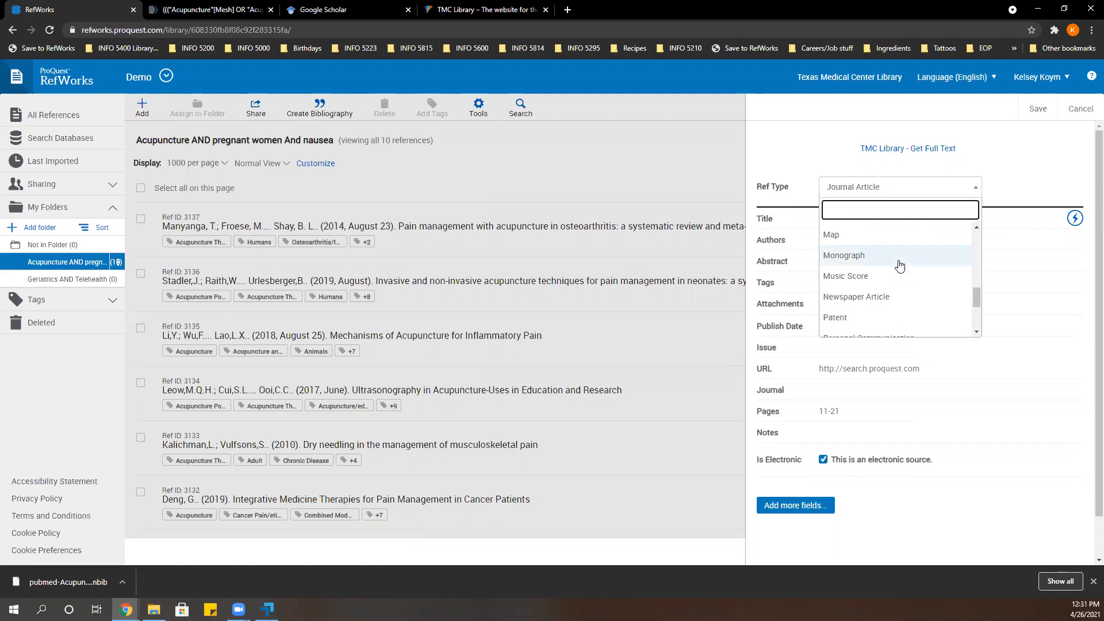
{"action": "scroll", "coordinate": [900, 266], "scroll_direction": "up", "scroll_amount": 1}
{"action": "left_click", "coordinate": [877, 253]}
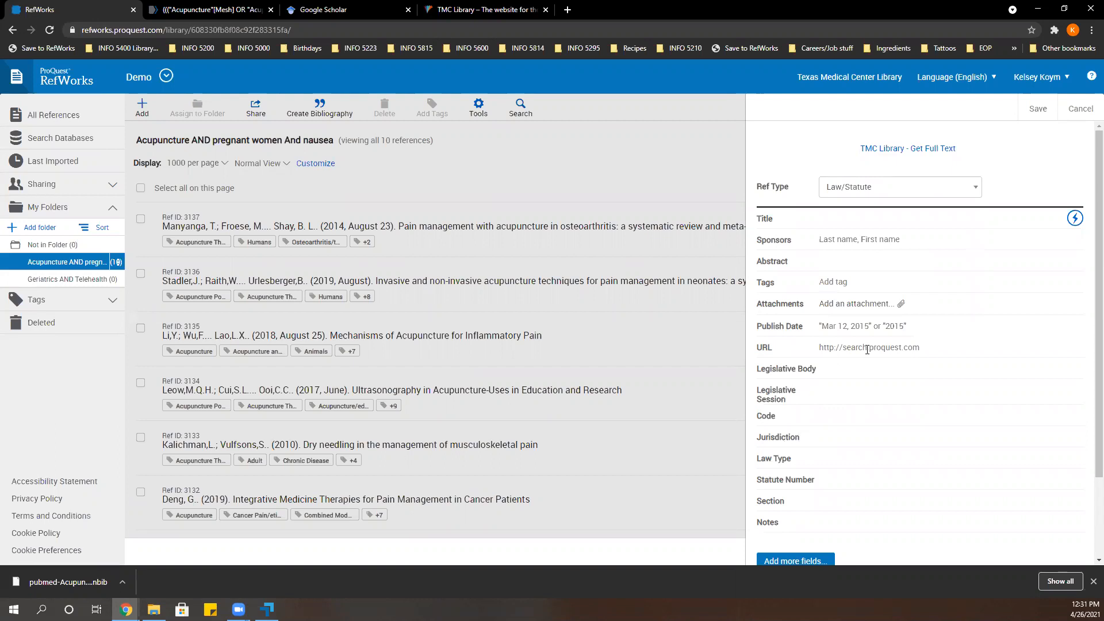
Switch the new reference's type to Abstract and discard the reference without saving.
{"action": "left_click", "coordinate": [879, 187]}
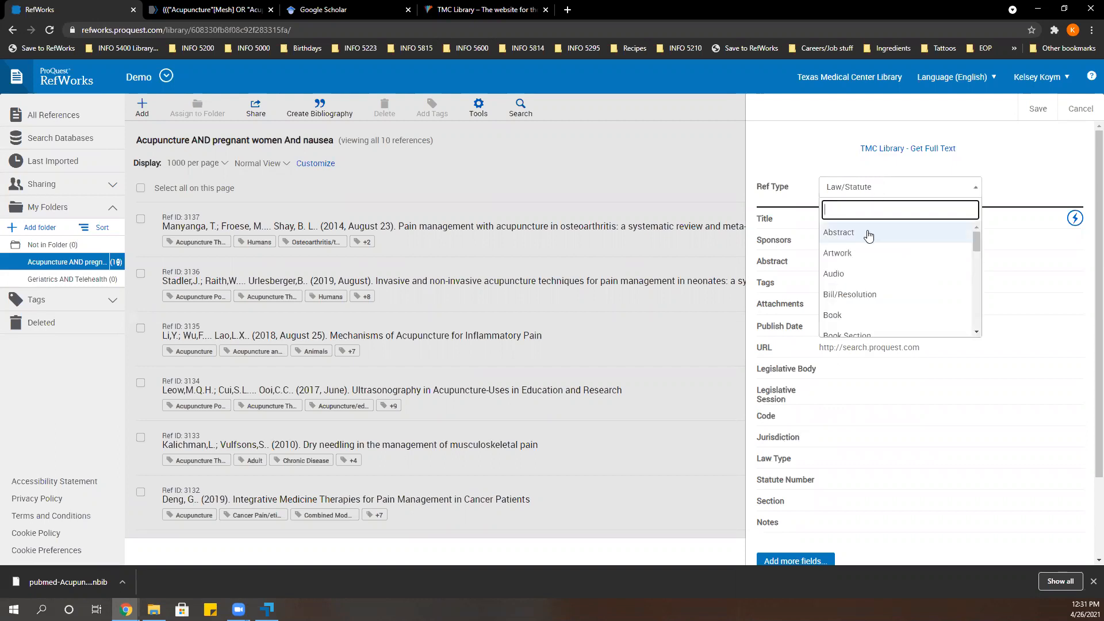
{"action": "left_click", "coordinate": [869, 234]}
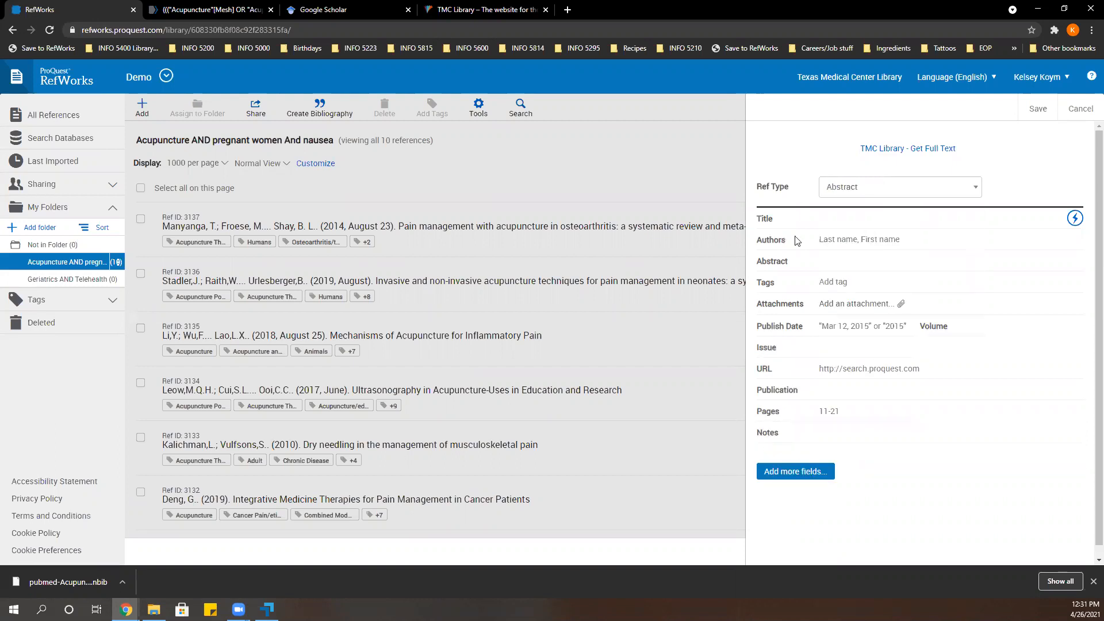
{"action": "left_click", "coordinate": [1074, 111]}
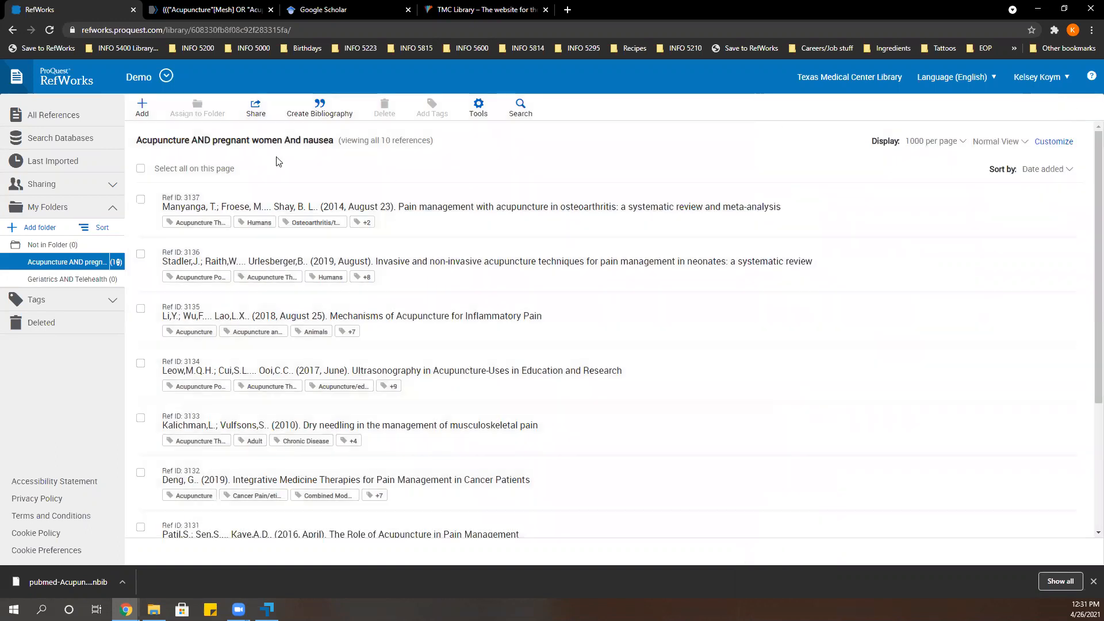
Review the folder's sharing settings with the Can read permission, and the option to export references, without sharing or exporting anything.
{"action": "left_click", "coordinate": [256, 114]}
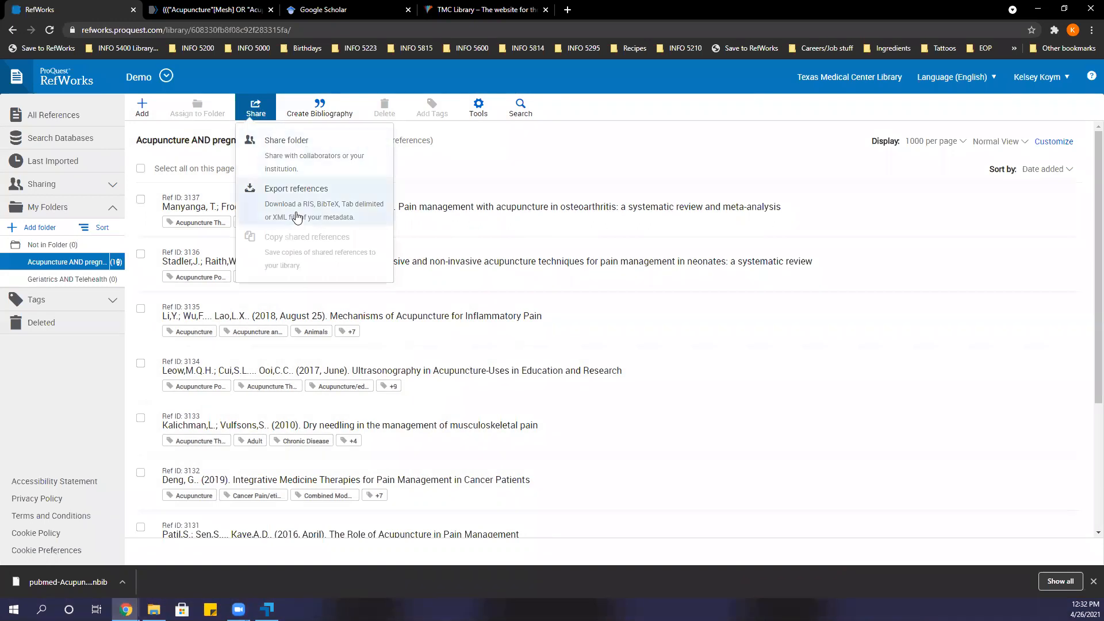
{"action": "left_click", "coordinate": [336, 150]}
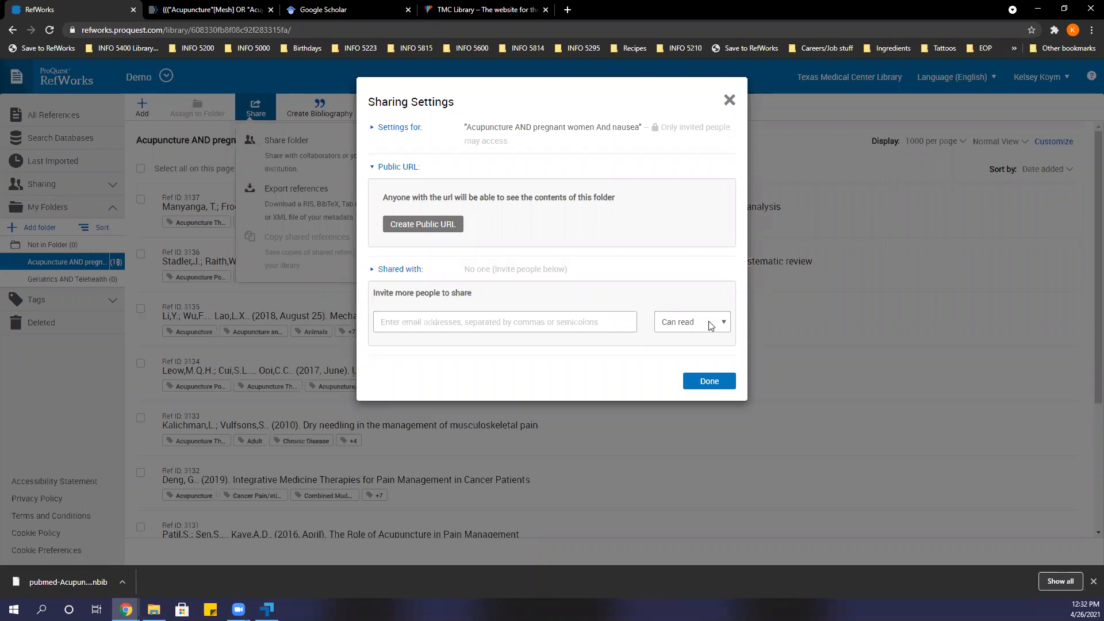
{"action": "left_click", "coordinate": [711, 325]}
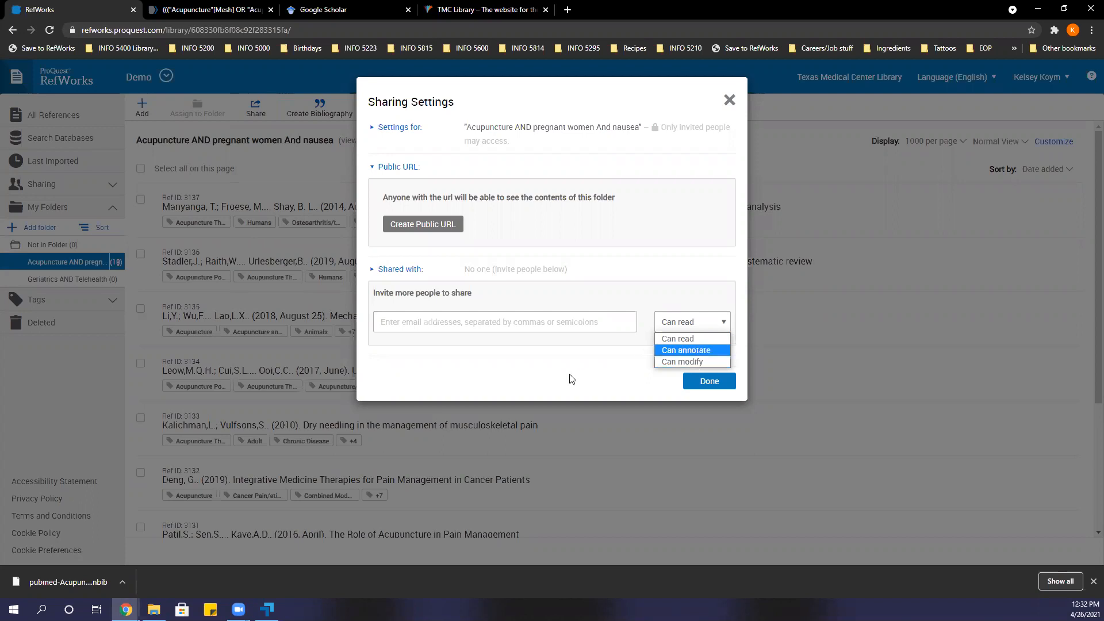
{"action": "left_click", "coordinate": [693, 339]}
{"action": "left_click", "coordinate": [717, 381]}
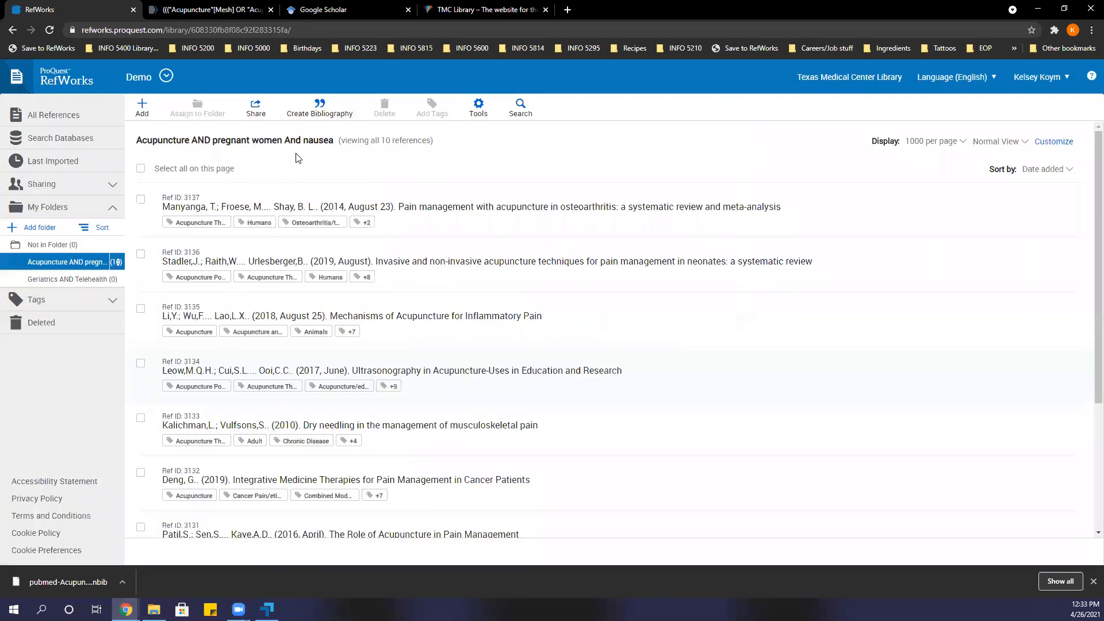
{"action": "left_click", "coordinate": [255, 108]}
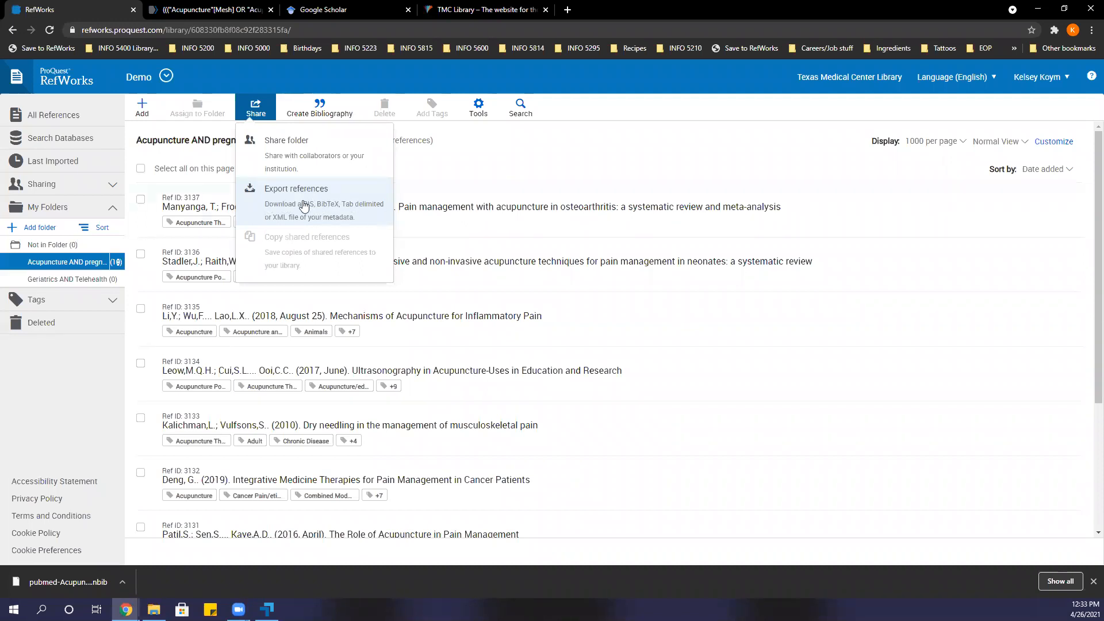
{"action": "left_click", "coordinate": [510, 142]}
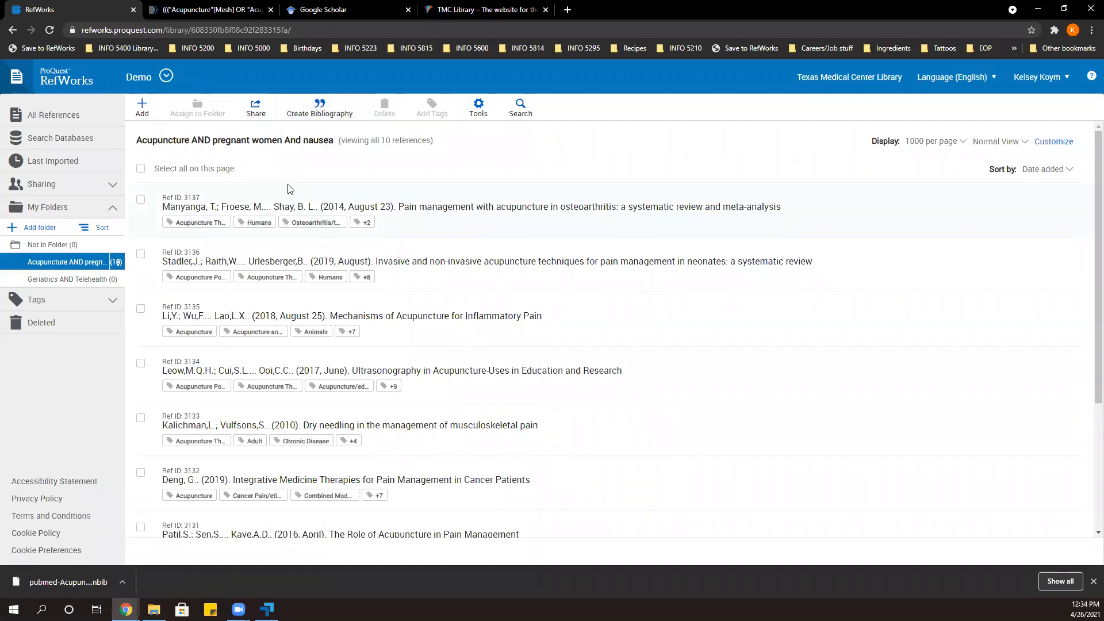
Create a bibliography from the references on neonatal pain management, acupuncture mechanisms for inflammatory pain, and dry needling.
{"action": "left_click", "coordinate": [141, 255]}
{"action": "left_click", "coordinate": [140, 309]}
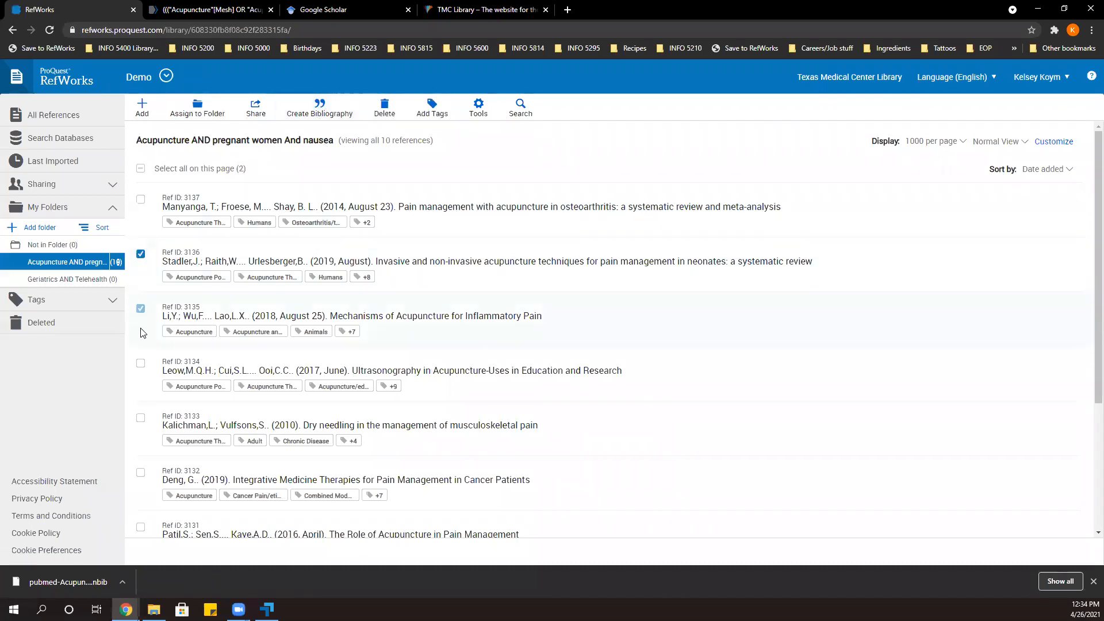
{"action": "left_click", "coordinate": [140, 417]}
{"action": "left_click", "coordinate": [317, 115]}
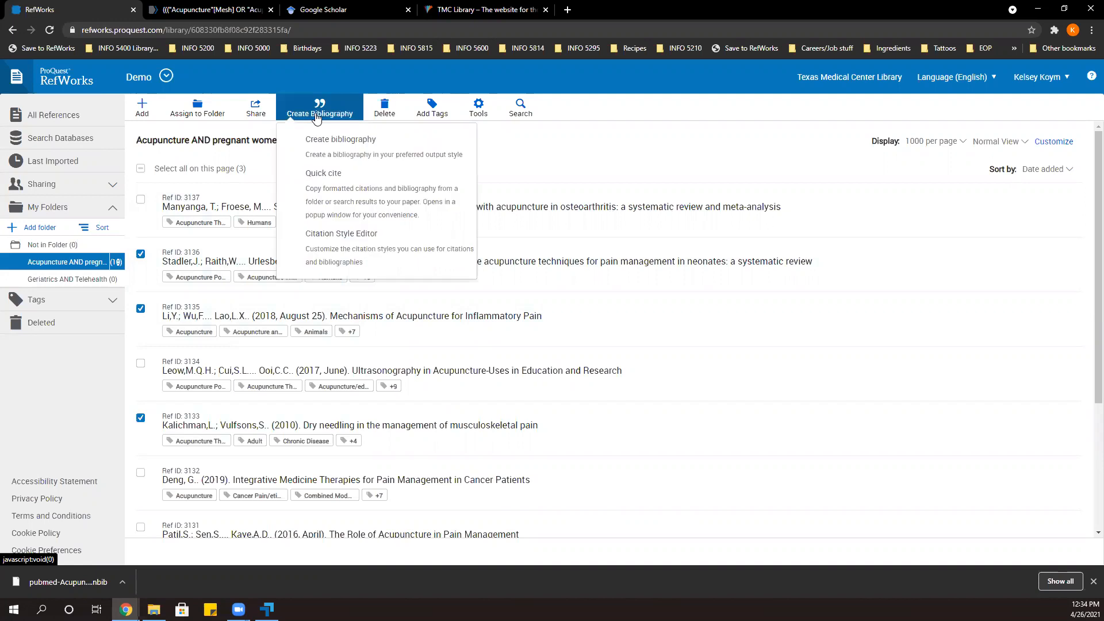
{"action": "left_click", "coordinate": [344, 154]}
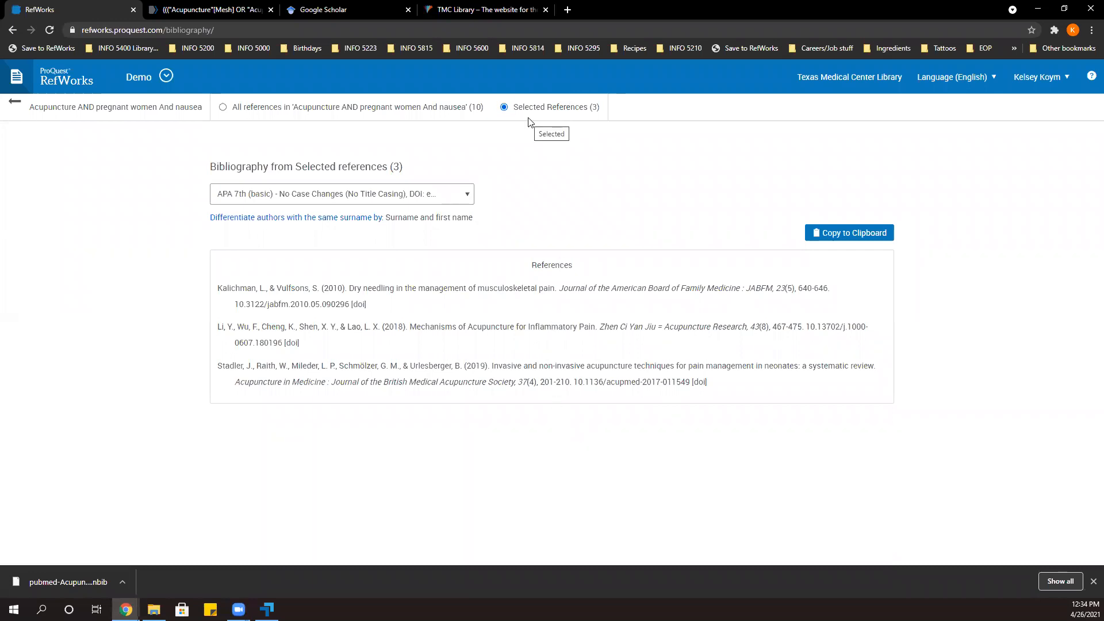
Switch the bibliography to all references in the folder, copy it, and paste it into a new blank Word document.
{"action": "left_click", "coordinate": [223, 108]}
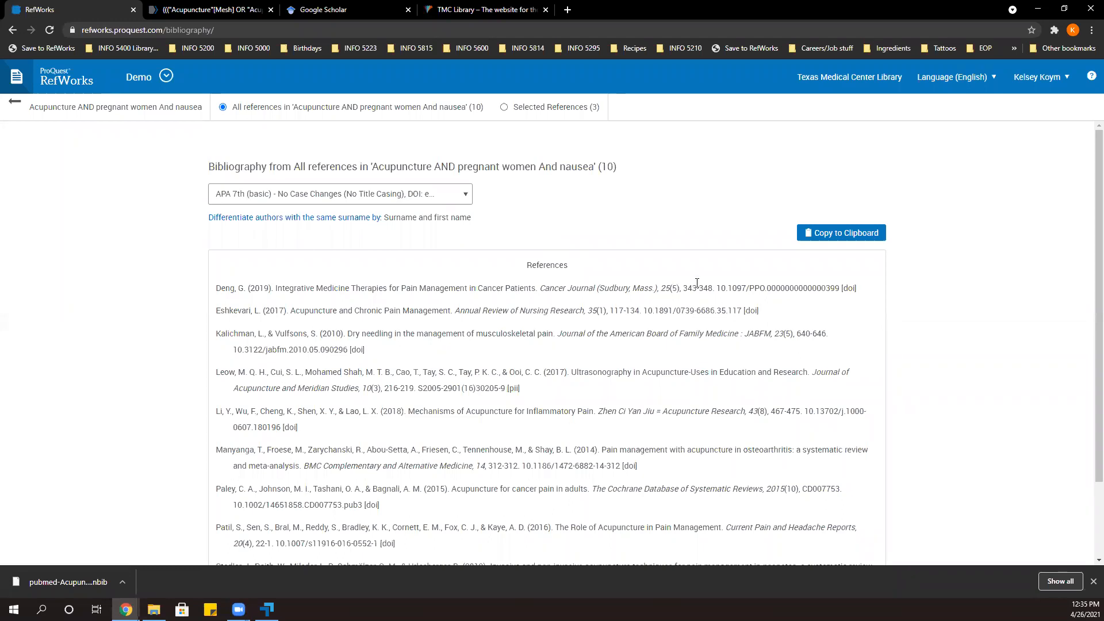
{"action": "left_click", "coordinate": [828, 236]}
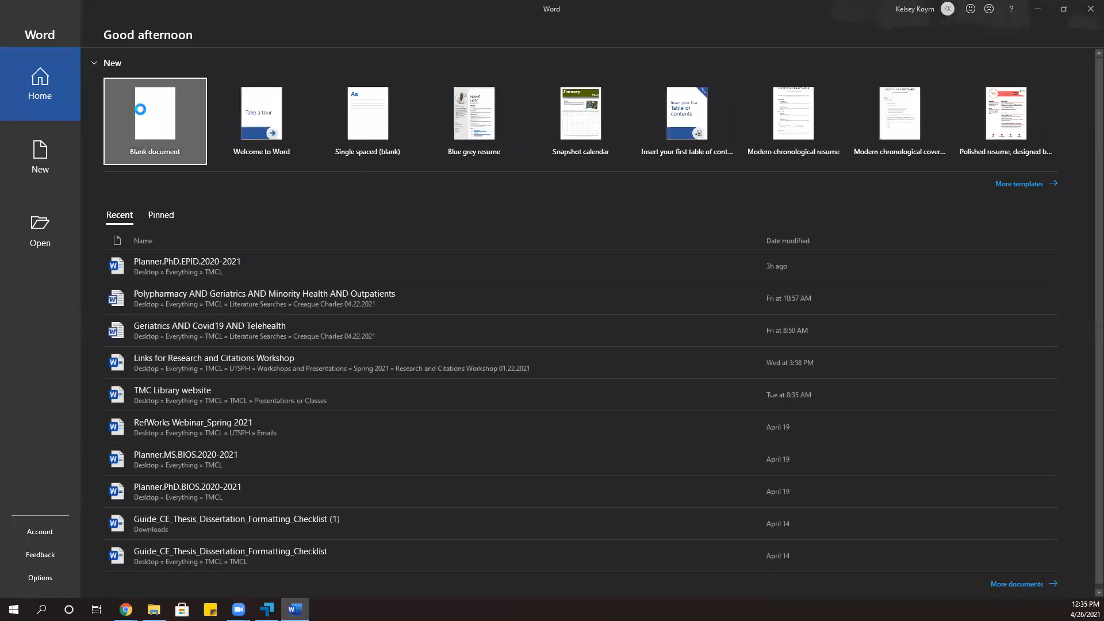
{"action": "left_click", "coordinate": [129, 113]}
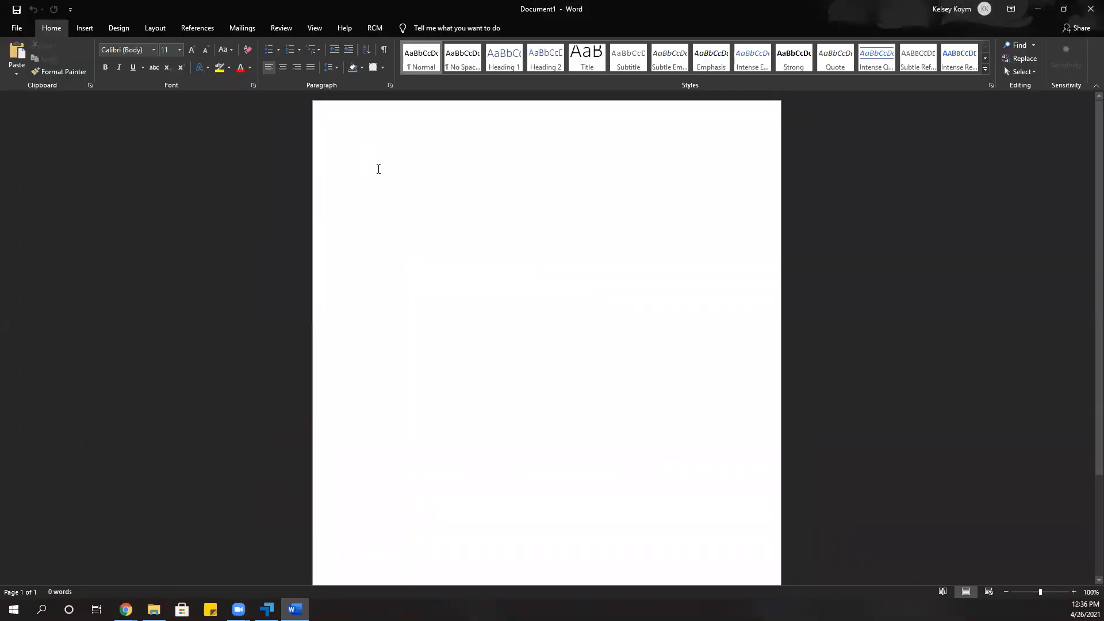
{"action": "key", "text": "ctrl+v"}
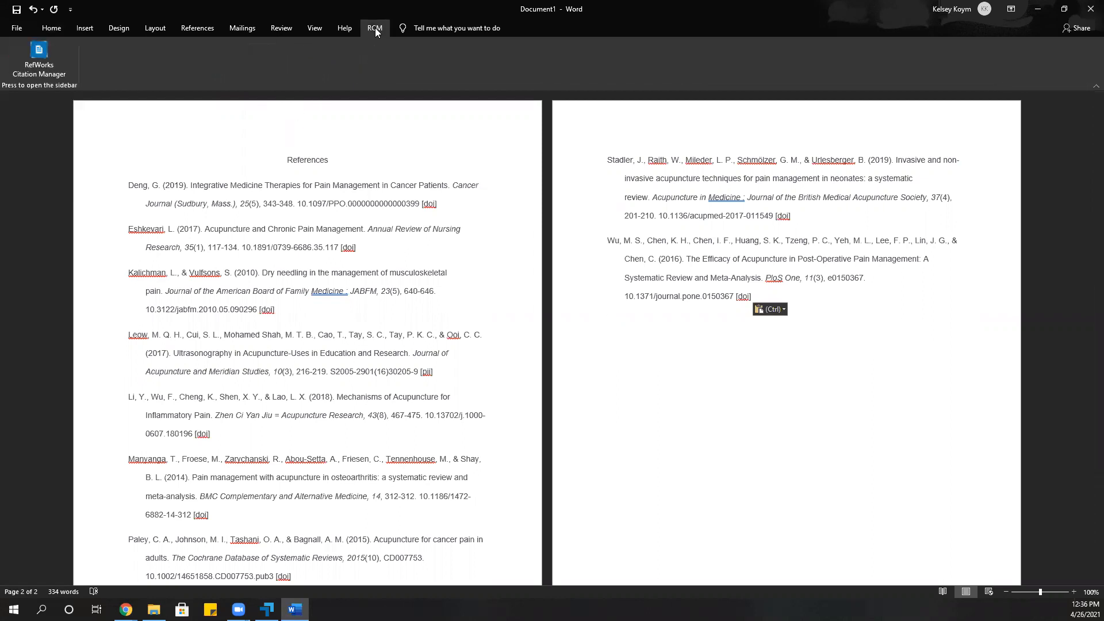
Open the RefWorks Citation Manager in the Word document and dismiss its important message.
{"action": "left_click", "coordinate": [53, 76]}
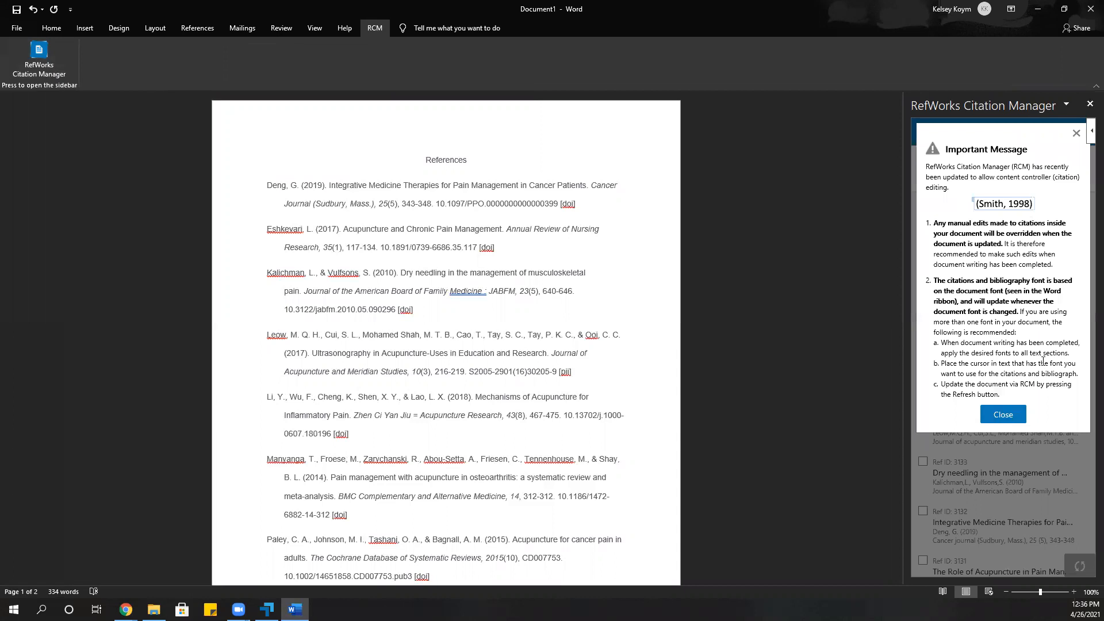
{"action": "left_click", "coordinate": [1001, 415]}
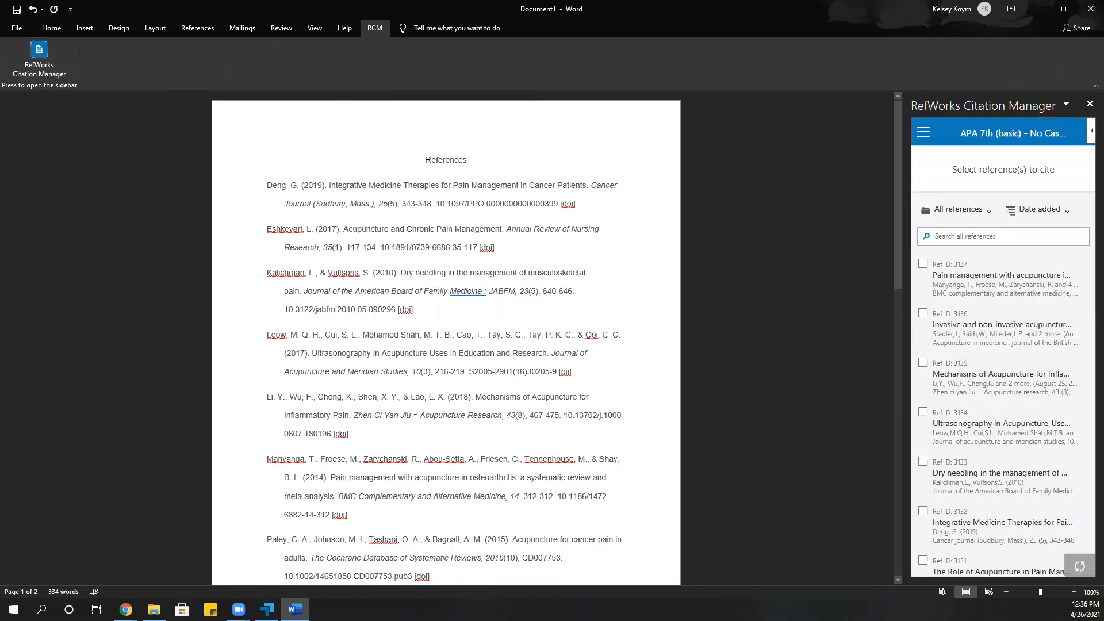
Undo the bibliography paste in the Word document and write a short sentence stating the author's name.
{"action": "key", "text": "ctrl+z"}
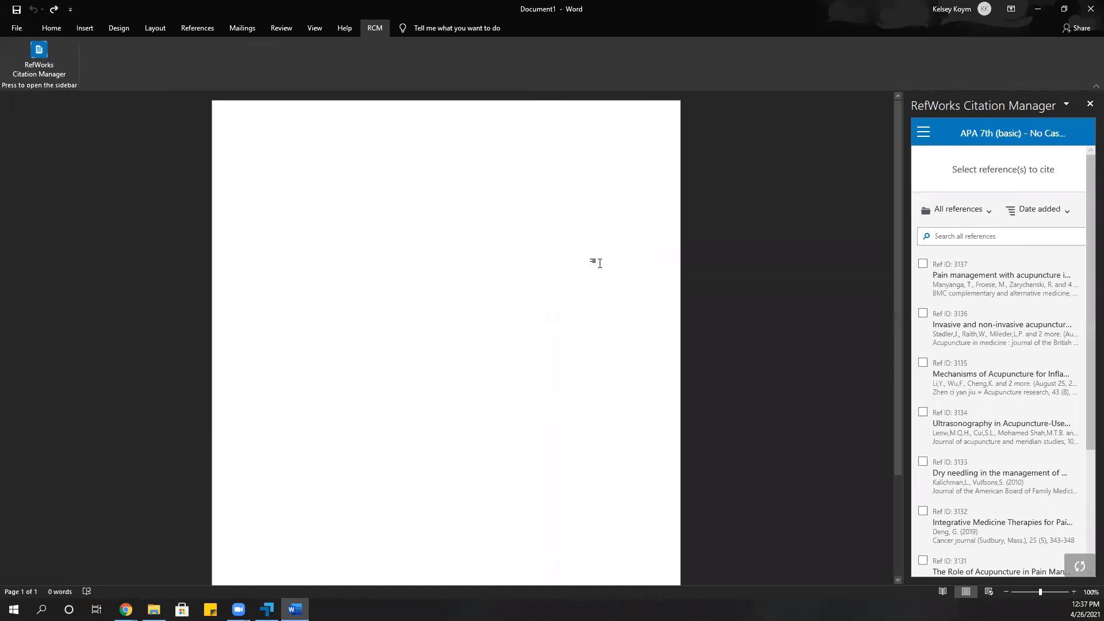
{"action": "type", "text": "My name"}
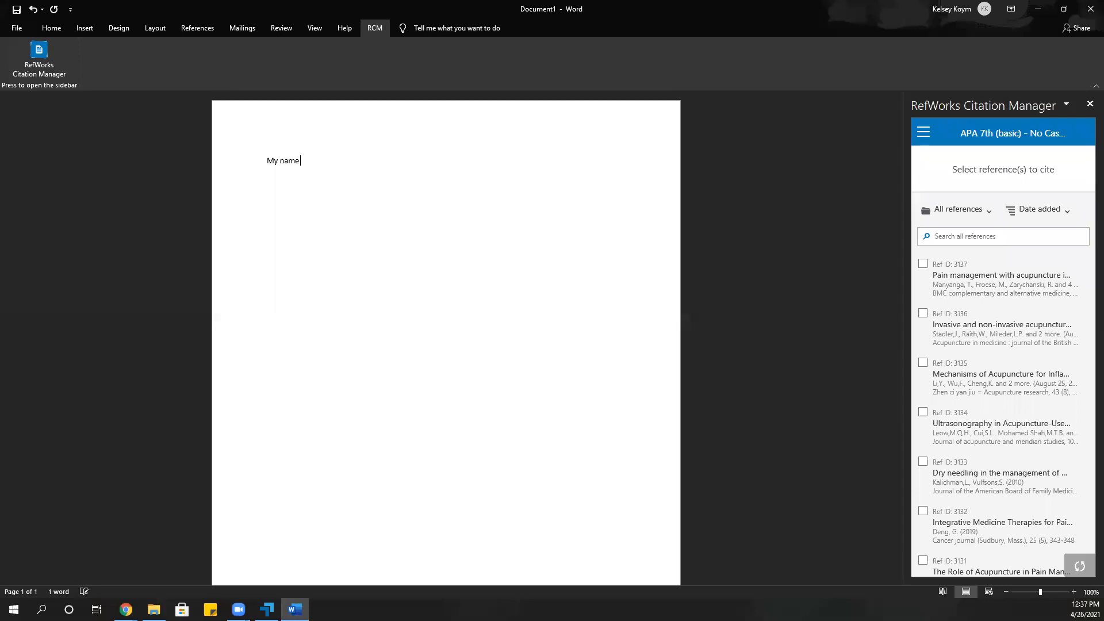
{"action": "type", "text": " is Kelsey"}
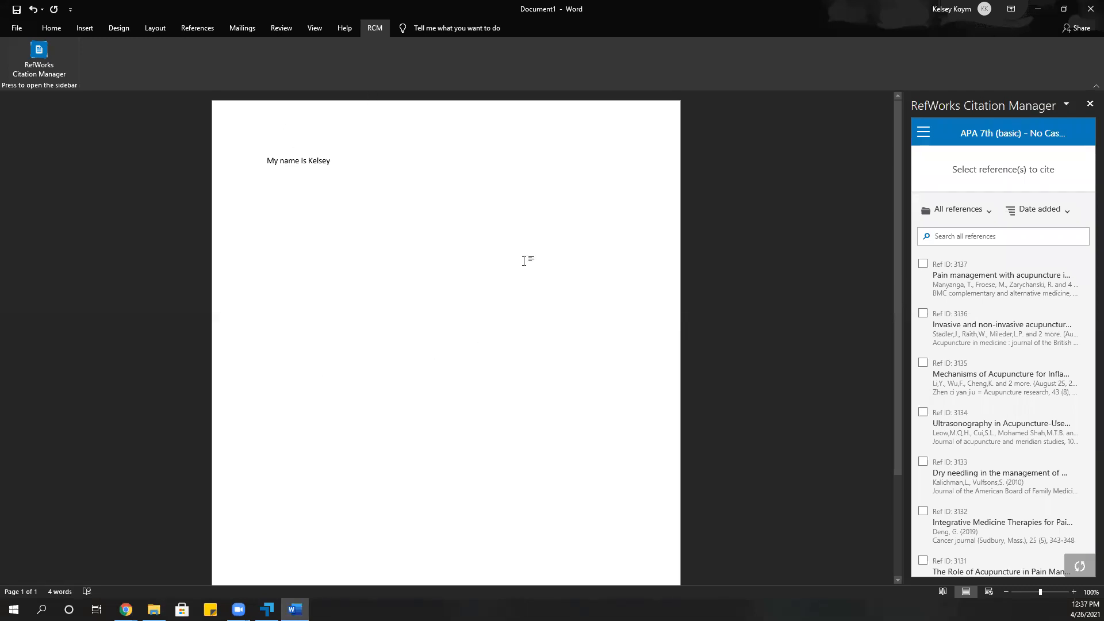
Turn on the automatic bibliography in the RefWorks Citation Manager settings and return to the reference list.
{"action": "left_click", "coordinate": [924, 134]}
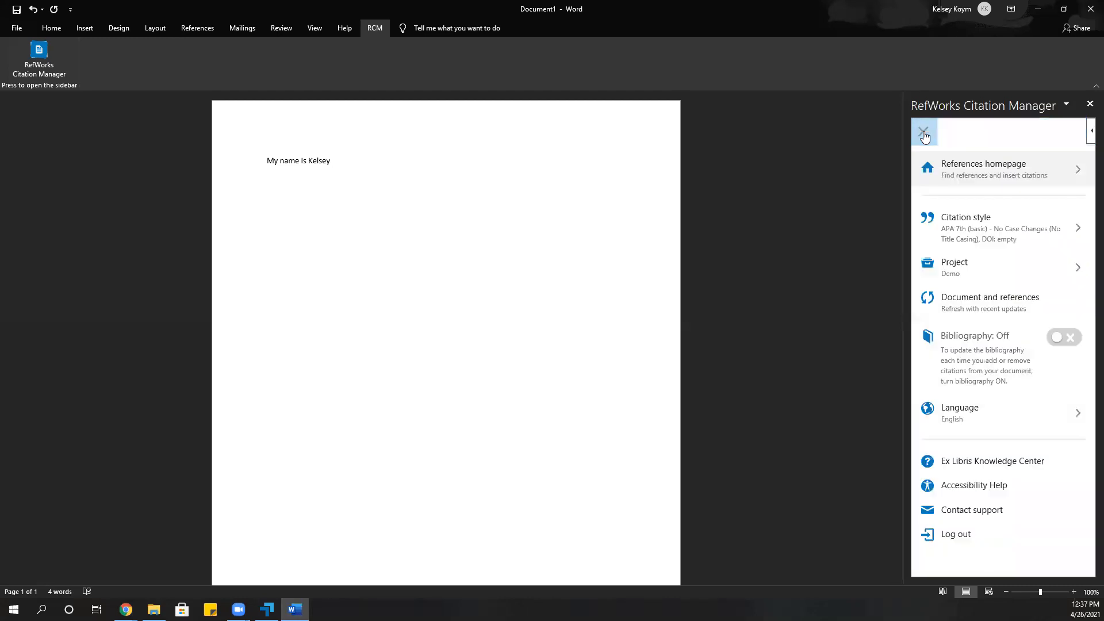
{"action": "left_click", "coordinate": [1059, 340]}
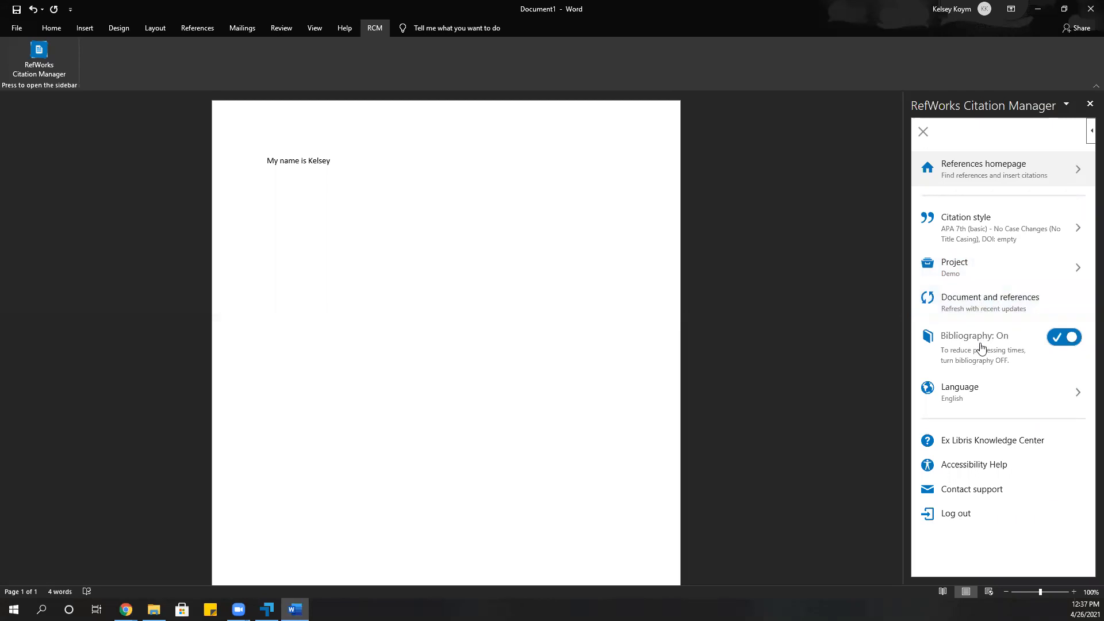
{"action": "left_click", "coordinate": [924, 133]}
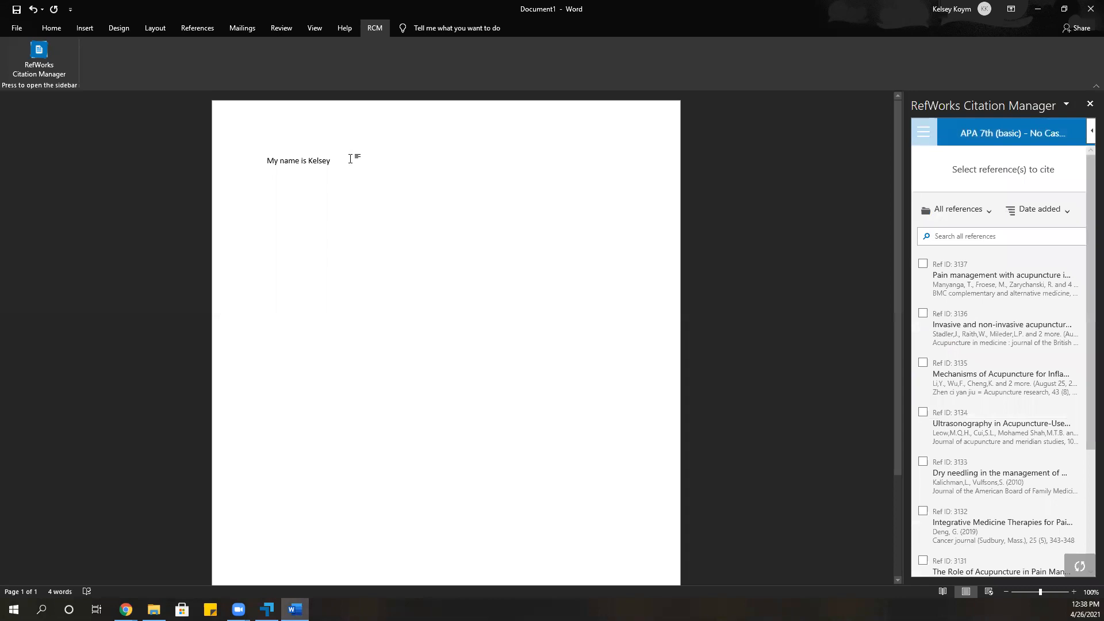
Cite the reference on mechanisms of acupuncture for inflammatory pain after the sentence, and undo the last formatting change to that line.
{"action": "mouse_move", "coordinate": [951, 326]}
{"action": "mouse_move", "coordinate": [934, 391]}
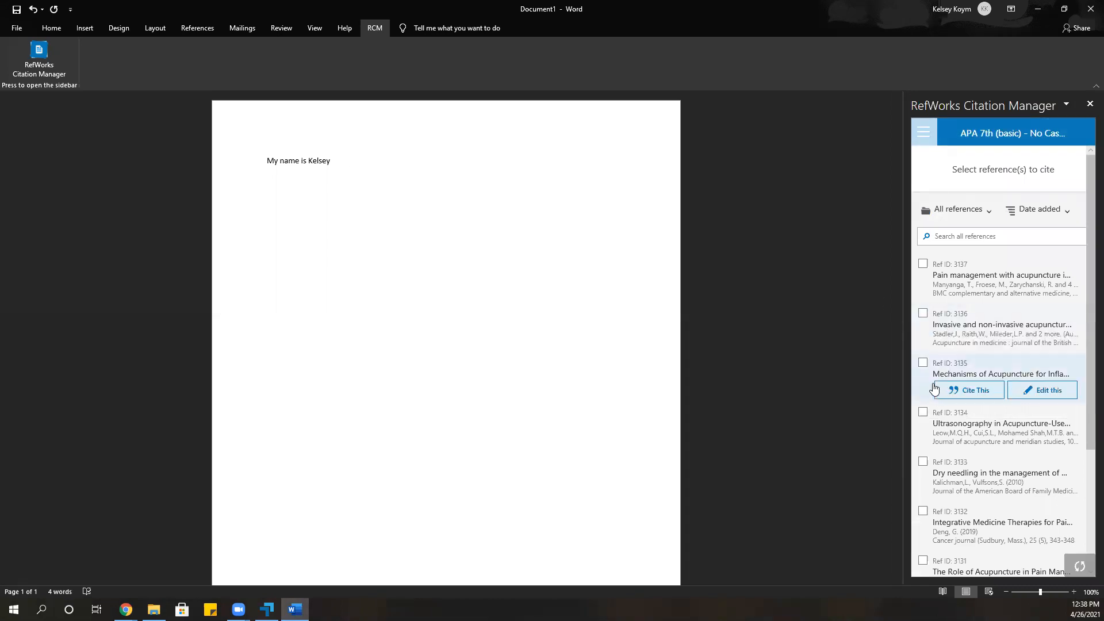
{"action": "left_click", "coordinate": [968, 393]}
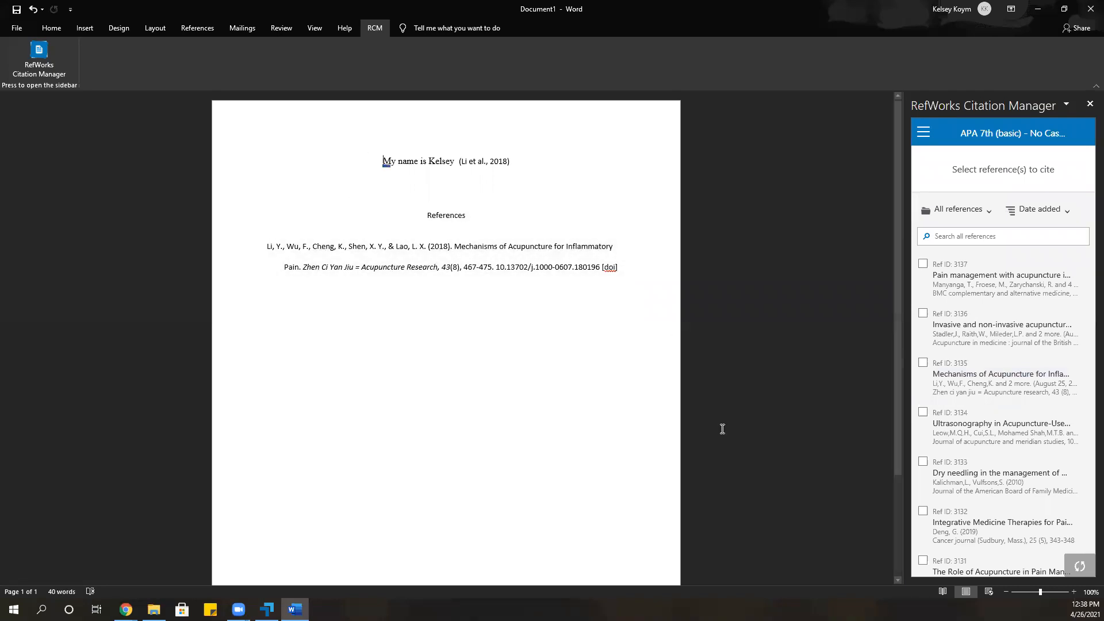
{"action": "key", "text": "ctrl+z"}
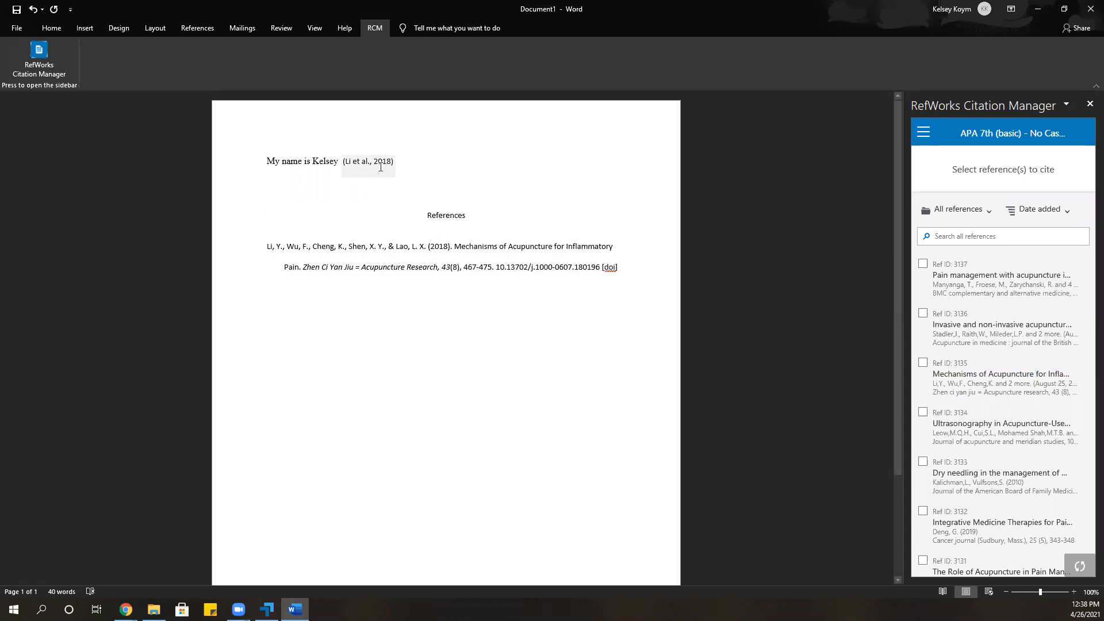
Select the generated References block, open the in-text citation for editing, and delete the citation.
{"action": "left_click", "coordinate": [479, 263]}
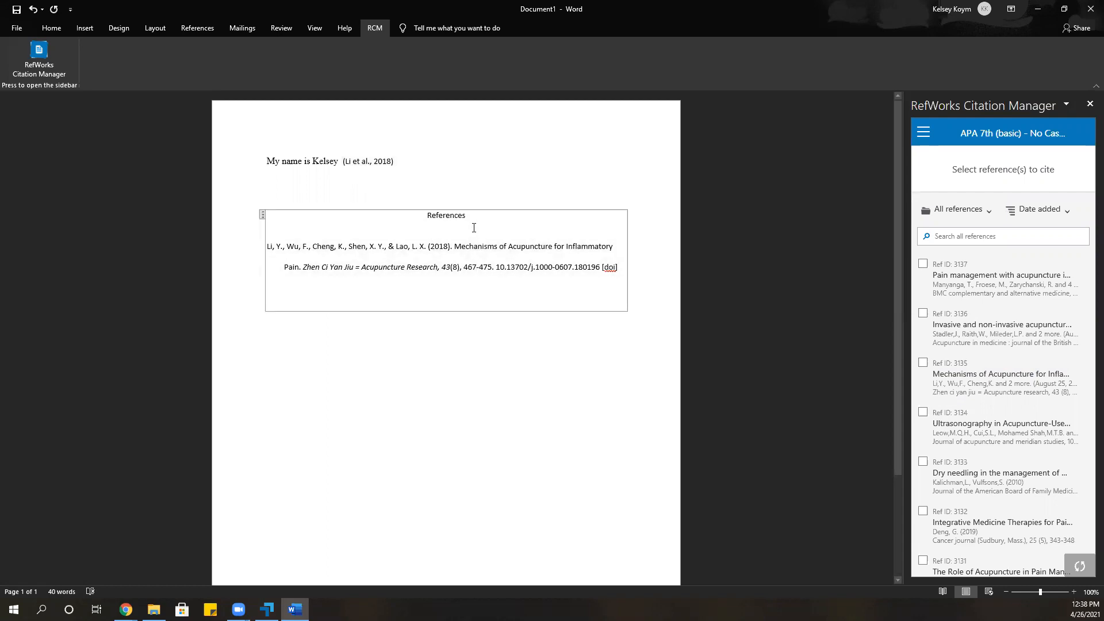
{"action": "left_click", "coordinate": [262, 215]}
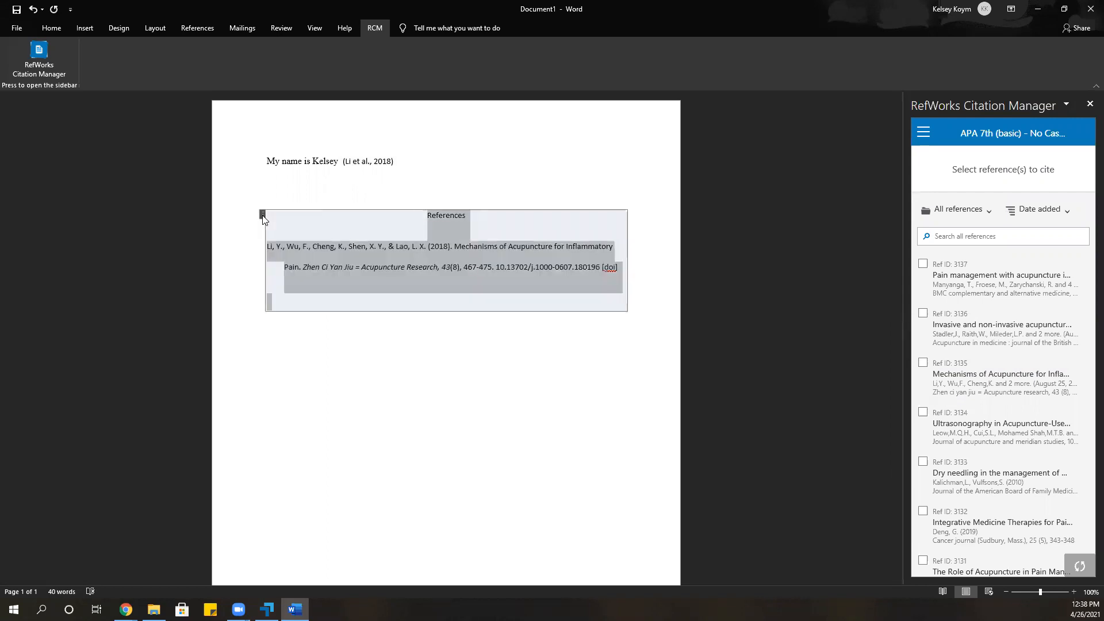
{"action": "left_click", "coordinate": [373, 161]}
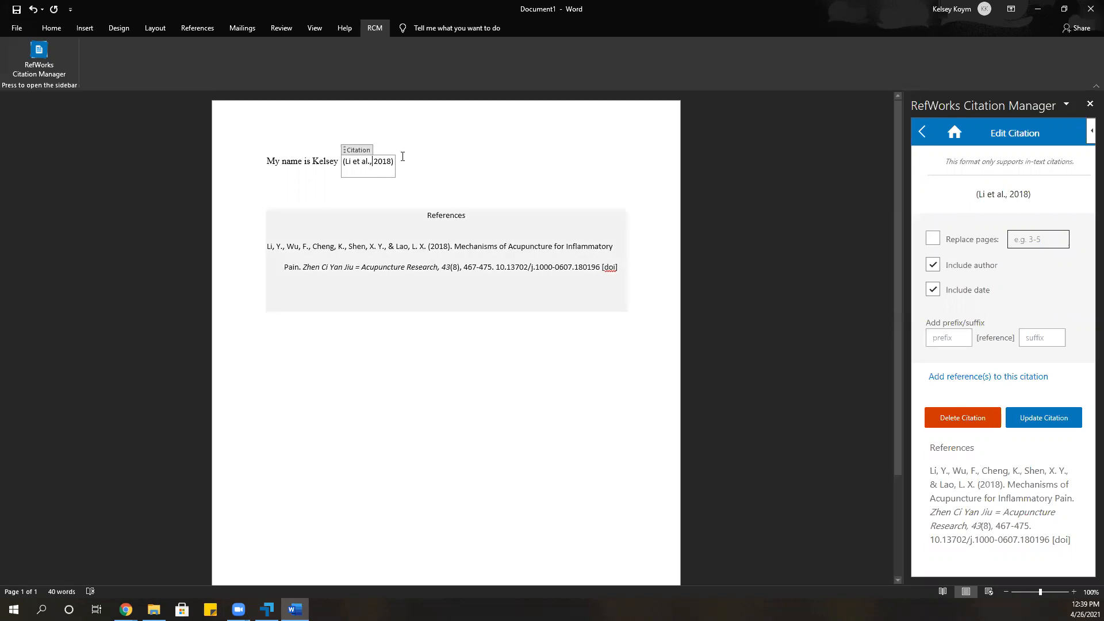
{"action": "left_click", "coordinate": [955, 426]}
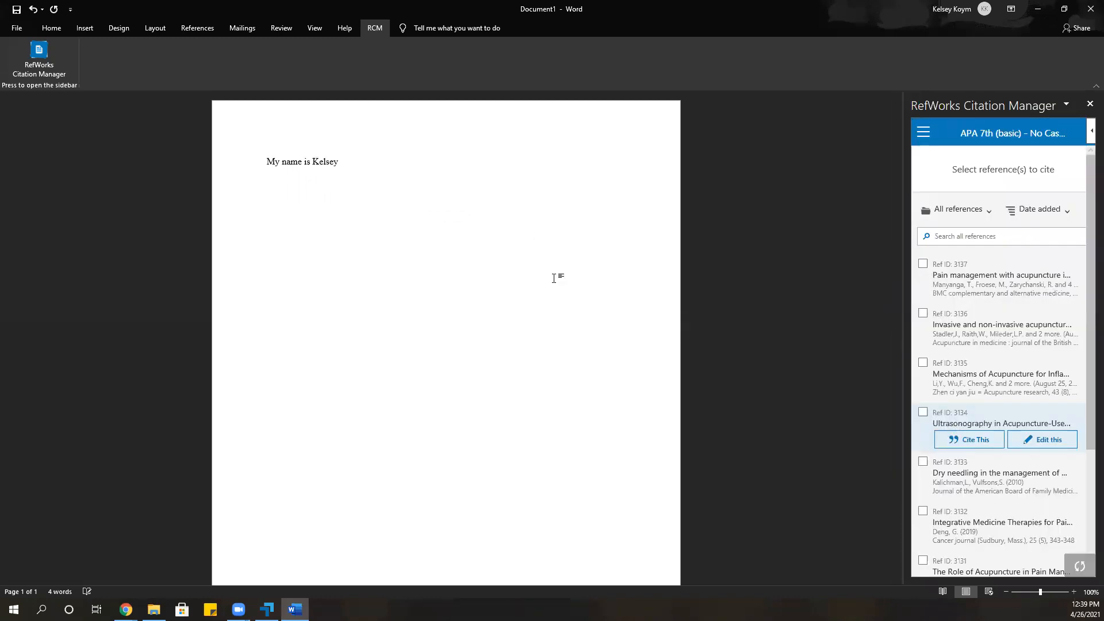
{"action": "left_click", "coordinate": [380, 166]}
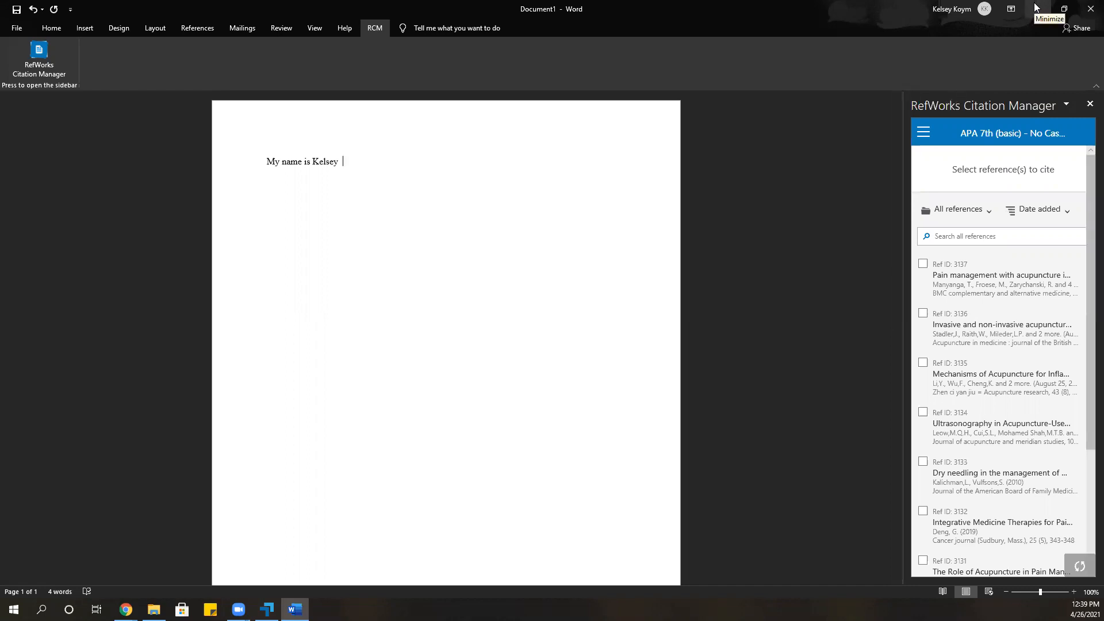
Switch to RefWorks in the browser and return from the bibliography to the folder's reference list.
{"action": "left_click", "coordinate": [1035, 7]}
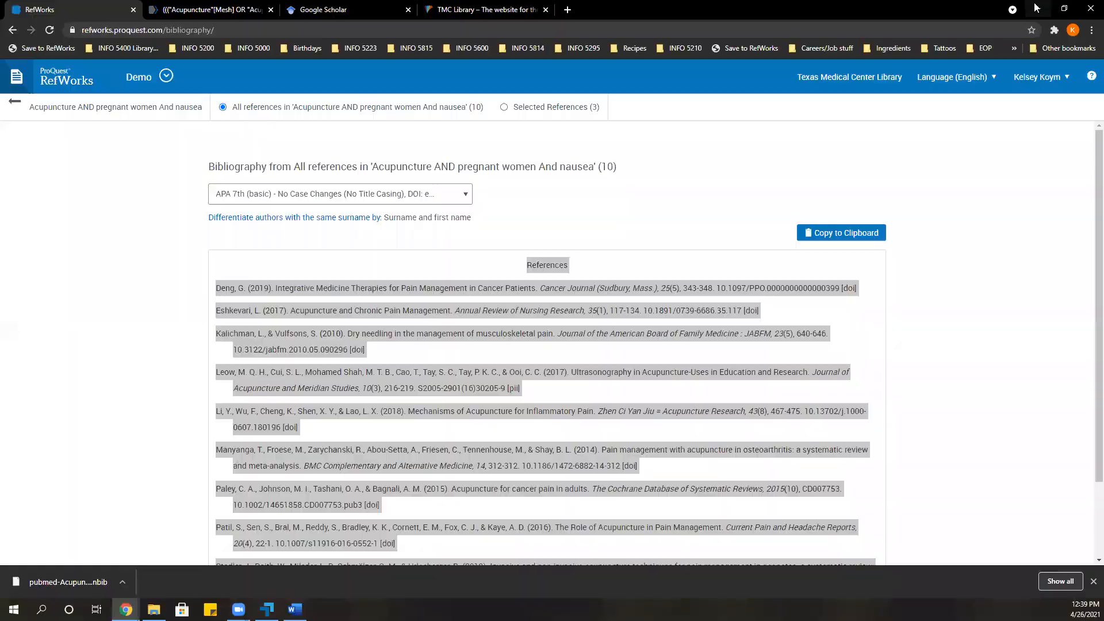
{"action": "left_click", "coordinate": [645, 211]}
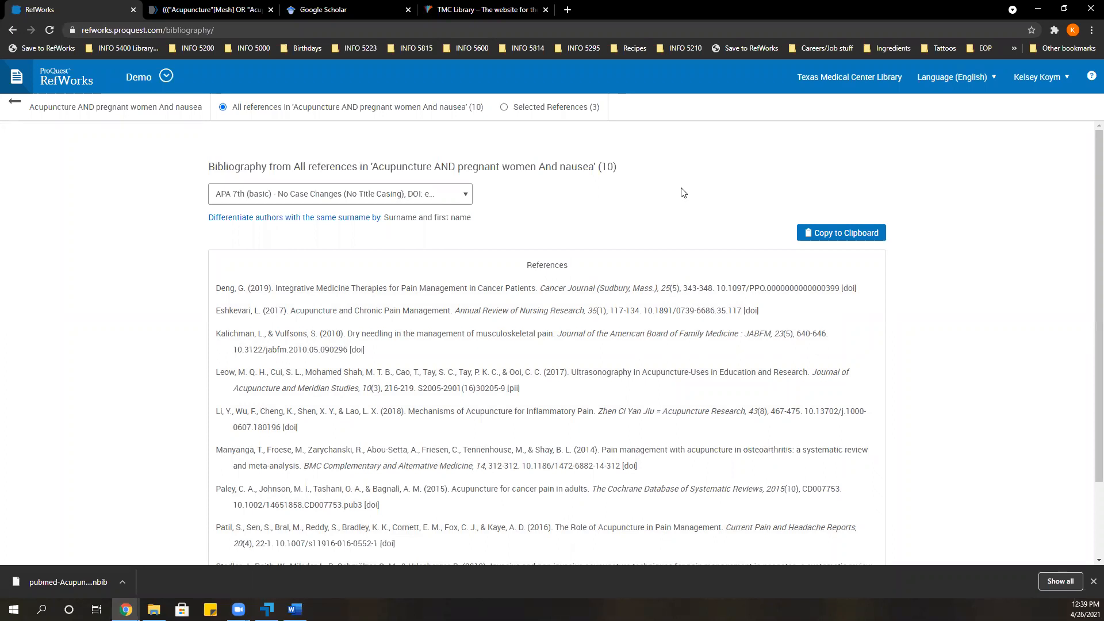
{"action": "left_click", "coordinate": [49, 111]}
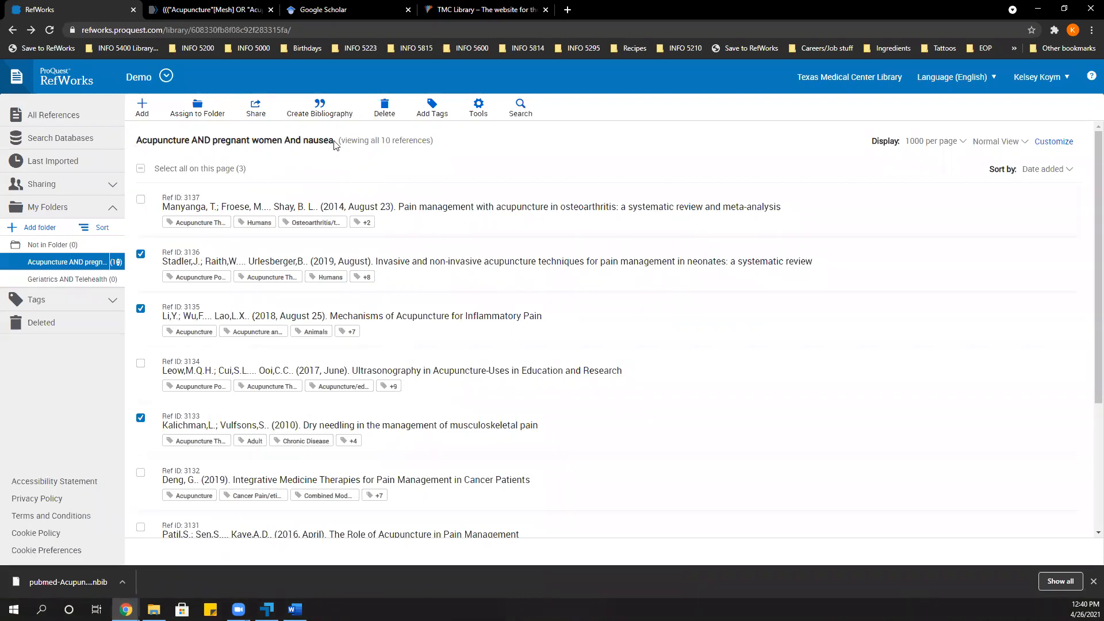
In the Google Scholar settings, show links to import citations into RefWorks and save.
{"action": "left_click", "coordinate": [316, 7]}
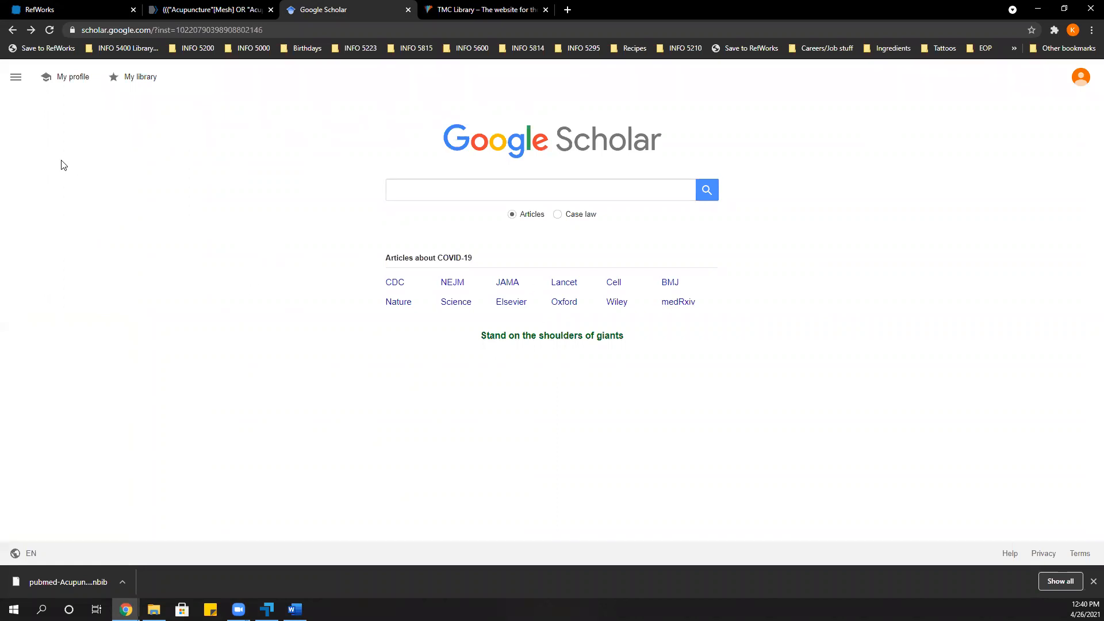
{"action": "left_click", "coordinate": [15, 80]}
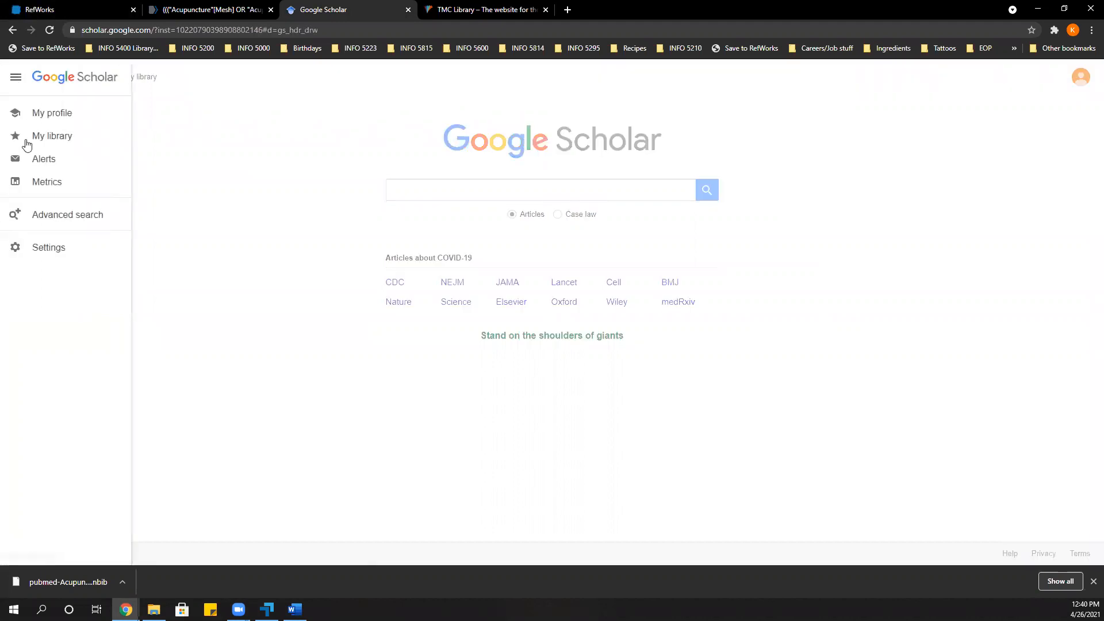
{"action": "left_click", "coordinate": [38, 260]}
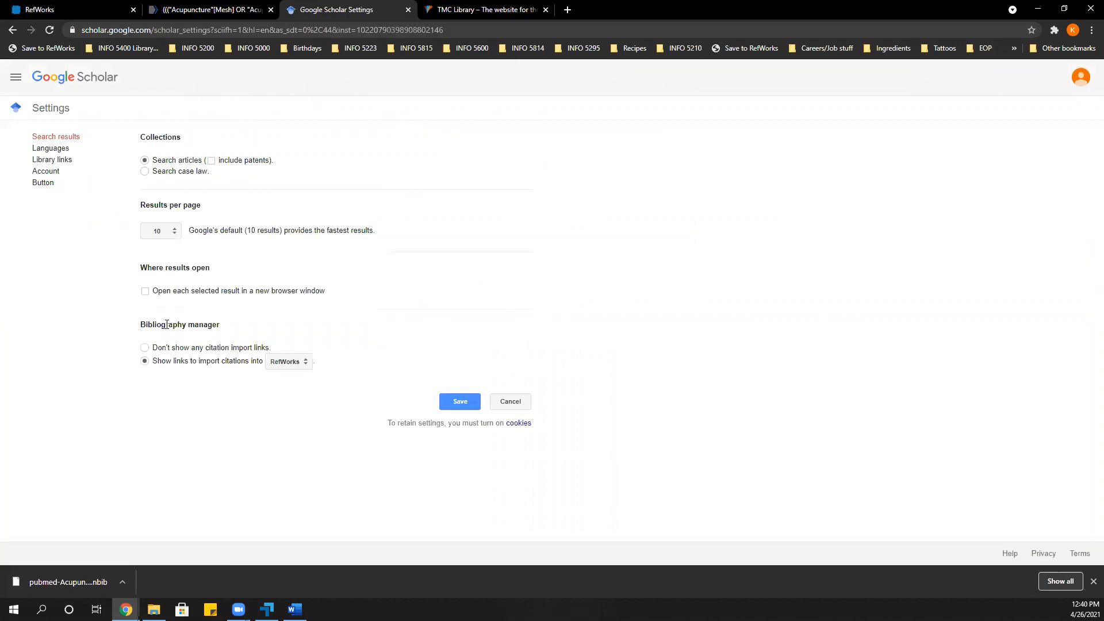
{"action": "left_click_drag", "start_coordinate": [143, 325], "coordinate": [242, 328]}
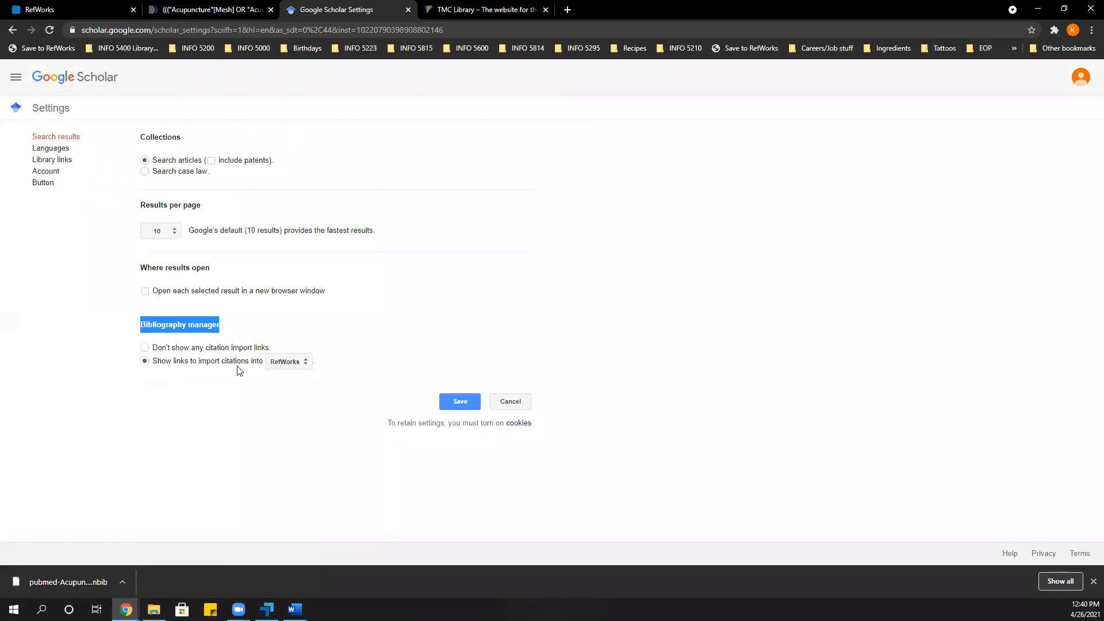
{"action": "left_click", "coordinate": [289, 363]}
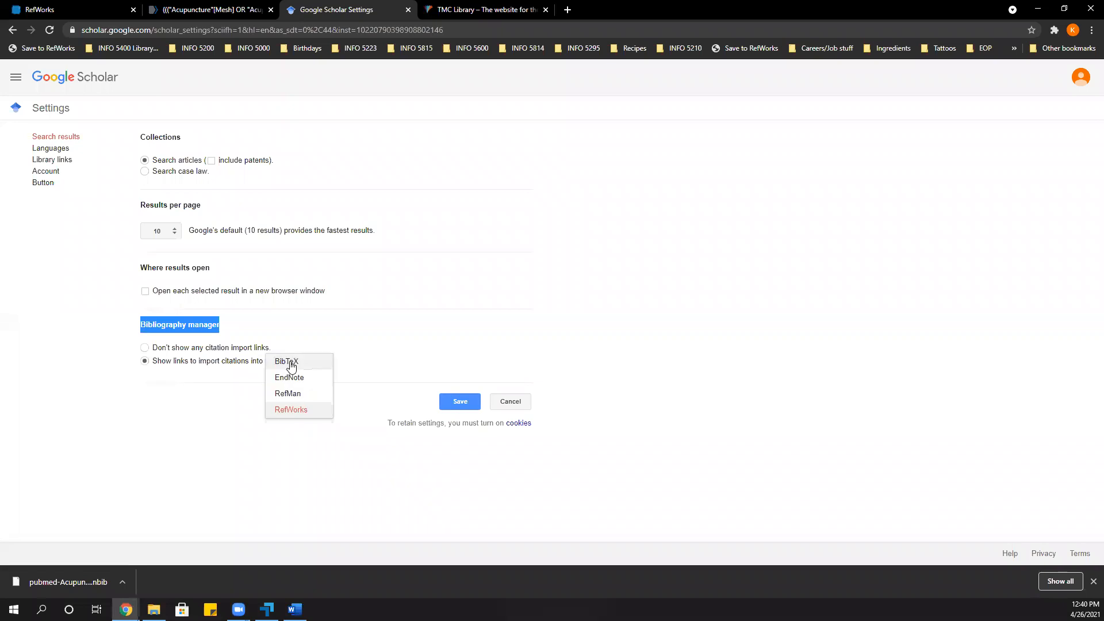
{"action": "left_click", "coordinate": [291, 410]}
{"action": "left_click", "coordinate": [459, 405]}
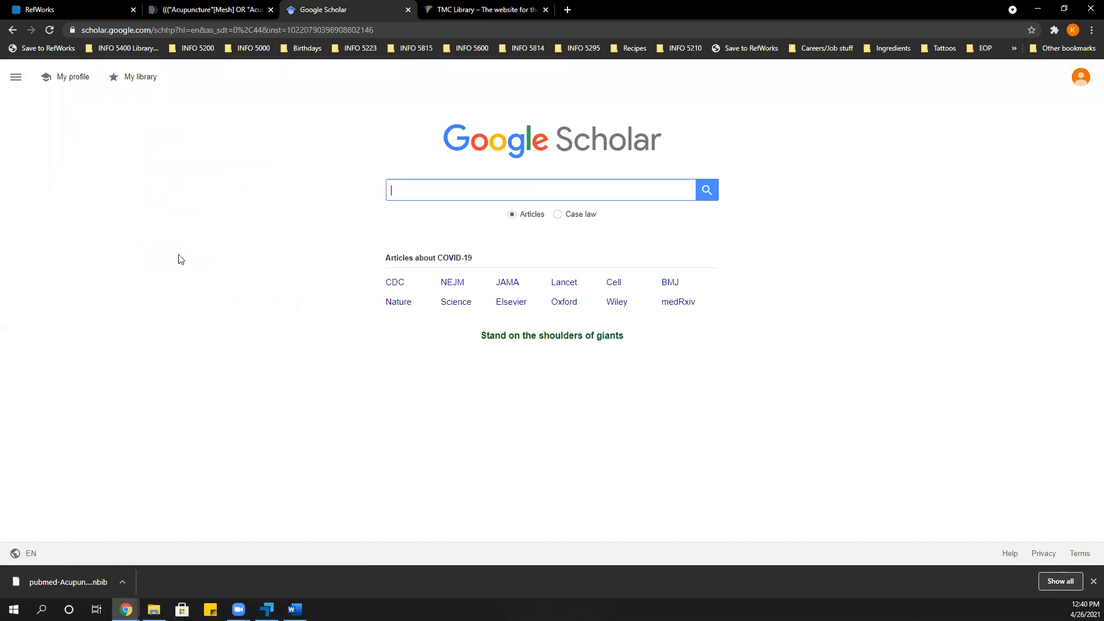
In Google Scholar's library links settings, try entering texas as the library, clear it, and save with Open WorldCat and TMC Library selected.
{"action": "left_click", "coordinate": [19, 83]}
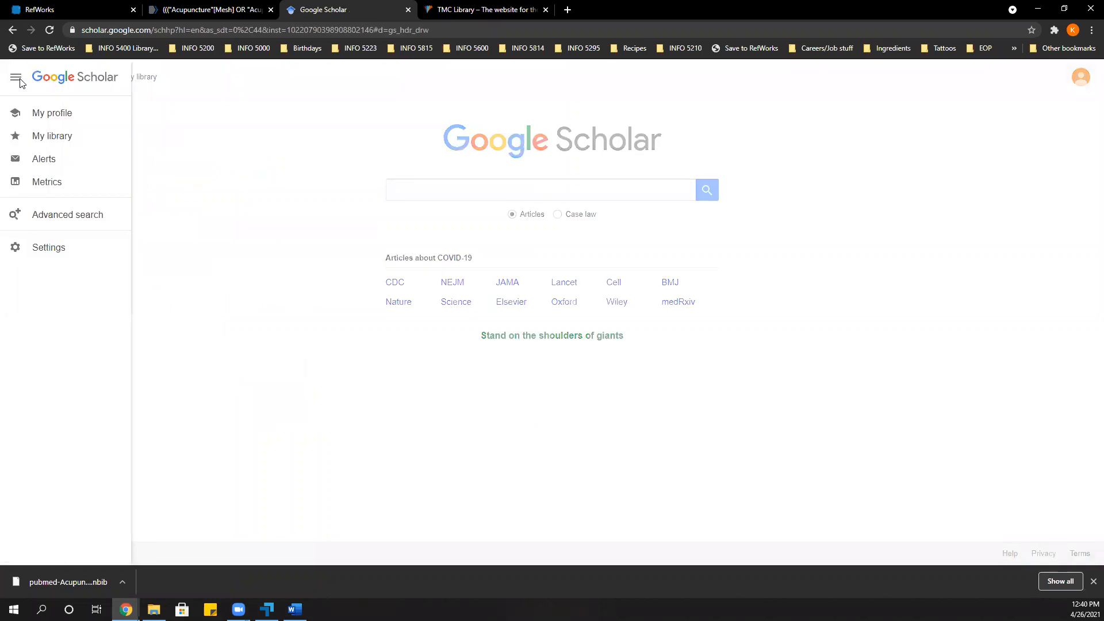
{"action": "left_click", "coordinate": [53, 248]}
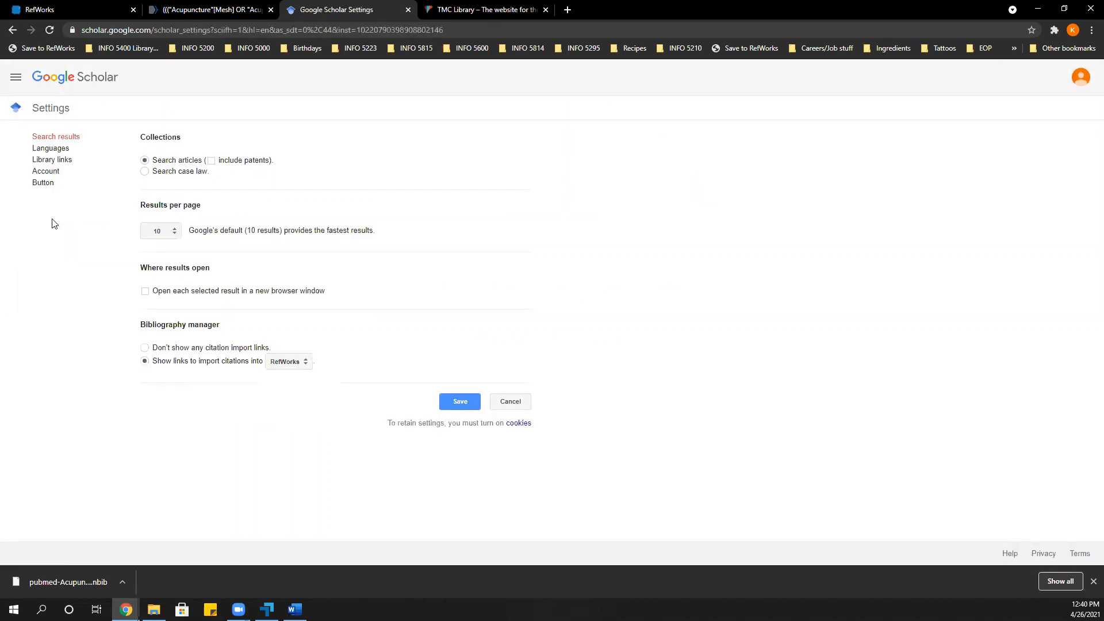
{"action": "left_click", "coordinate": [66, 166]}
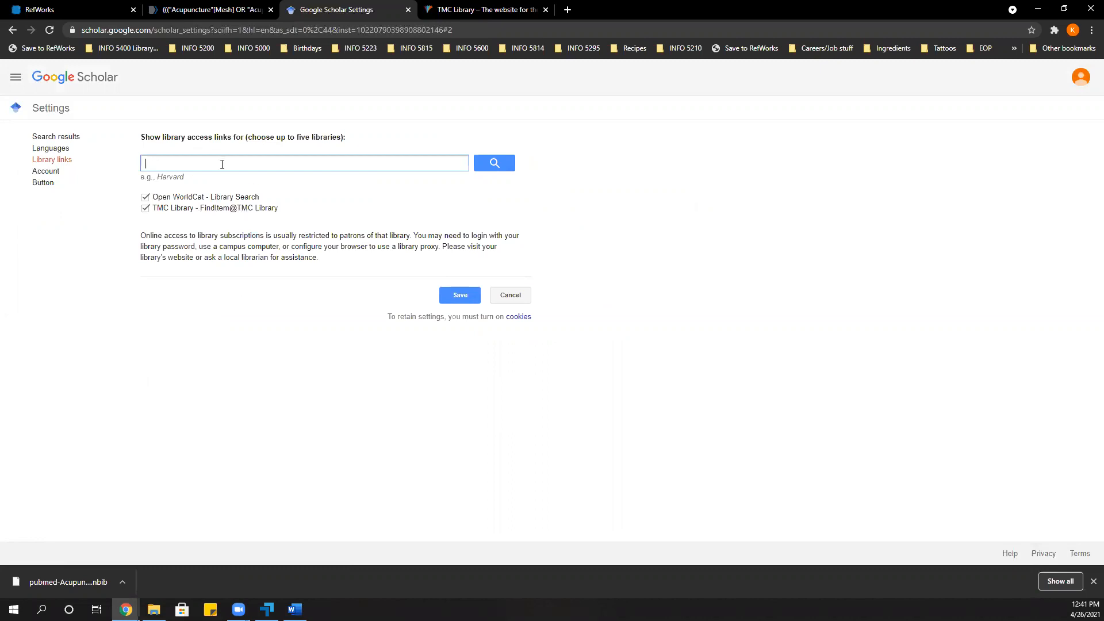
{"action": "type", "text": "texas"}
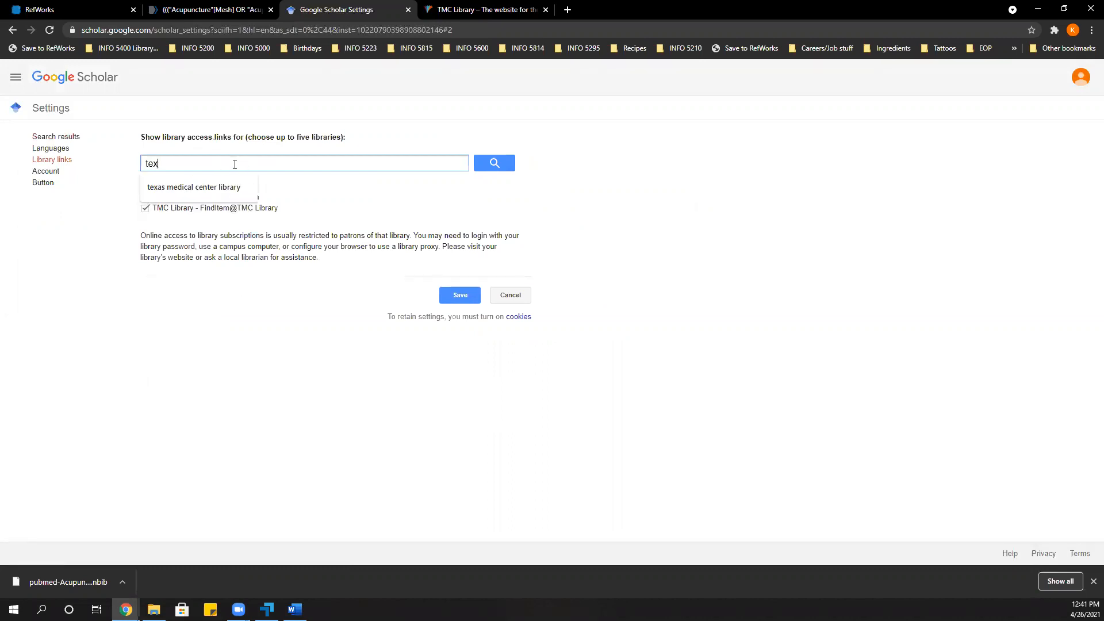
{"action": "left_click", "coordinate": [224, 185]}
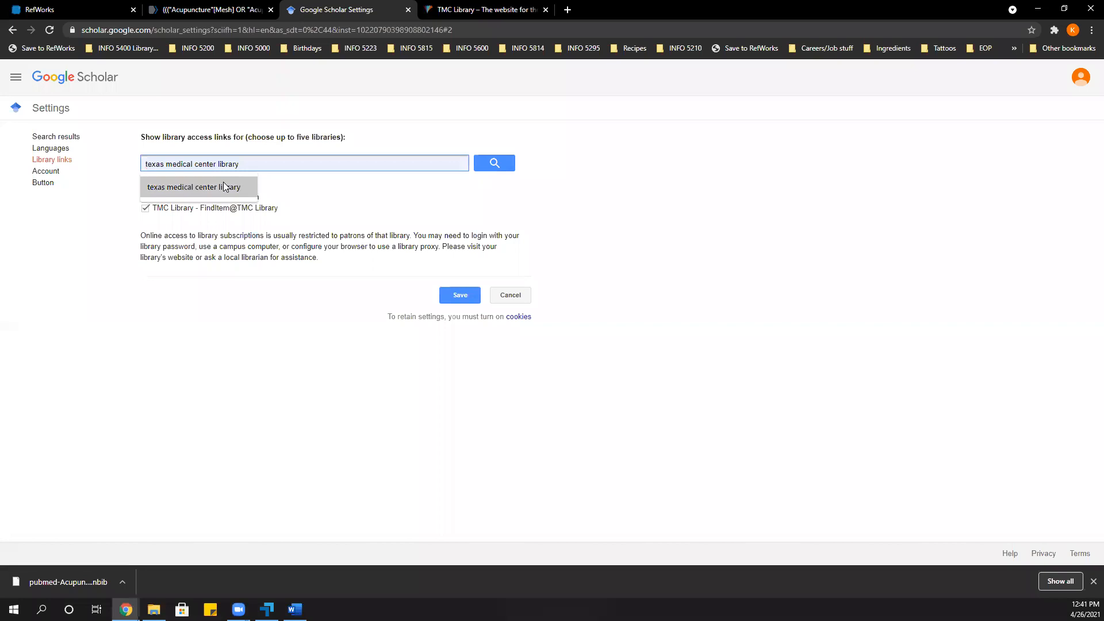
{"action": "left_click", "coordinate": [378, 185]}
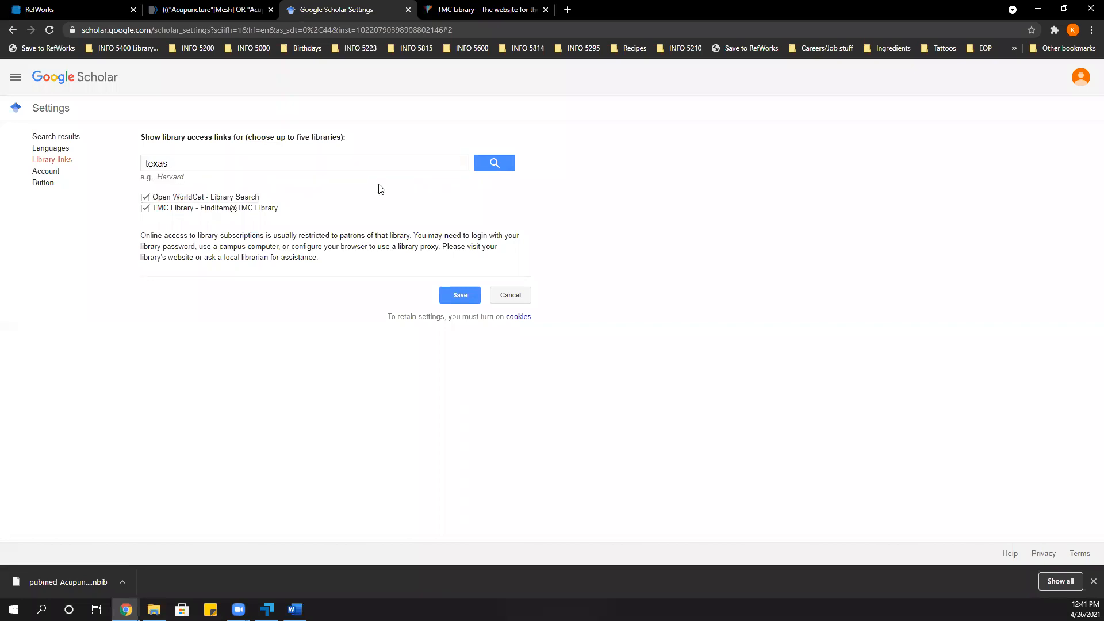
{"action": "double_click", "coordinate": [248, 159]}
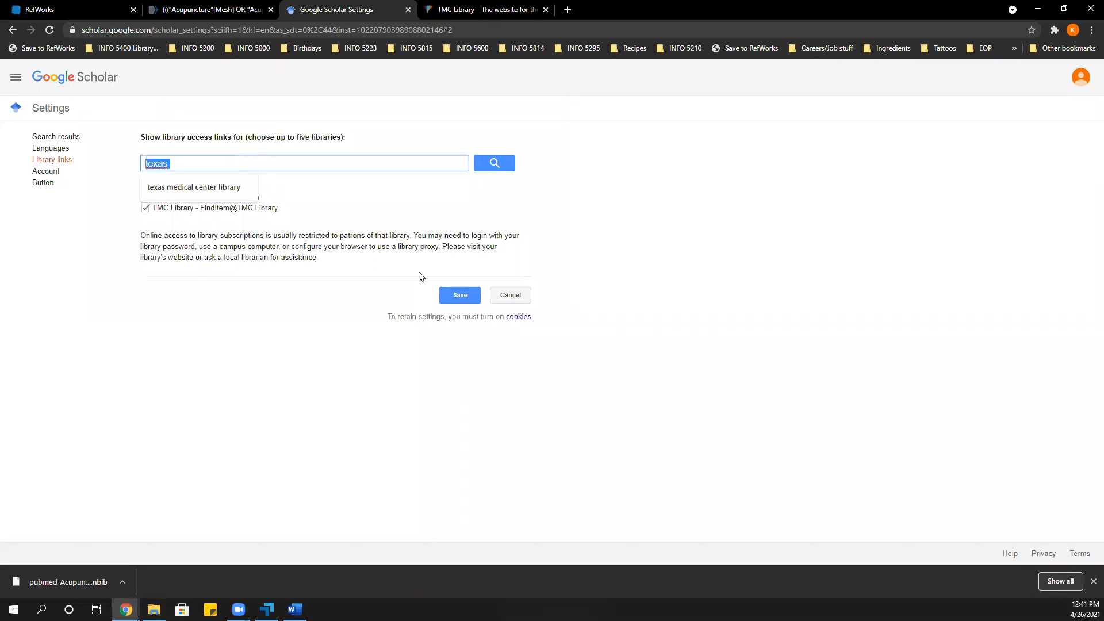
{"action": "key", "text": "BackSpace"}
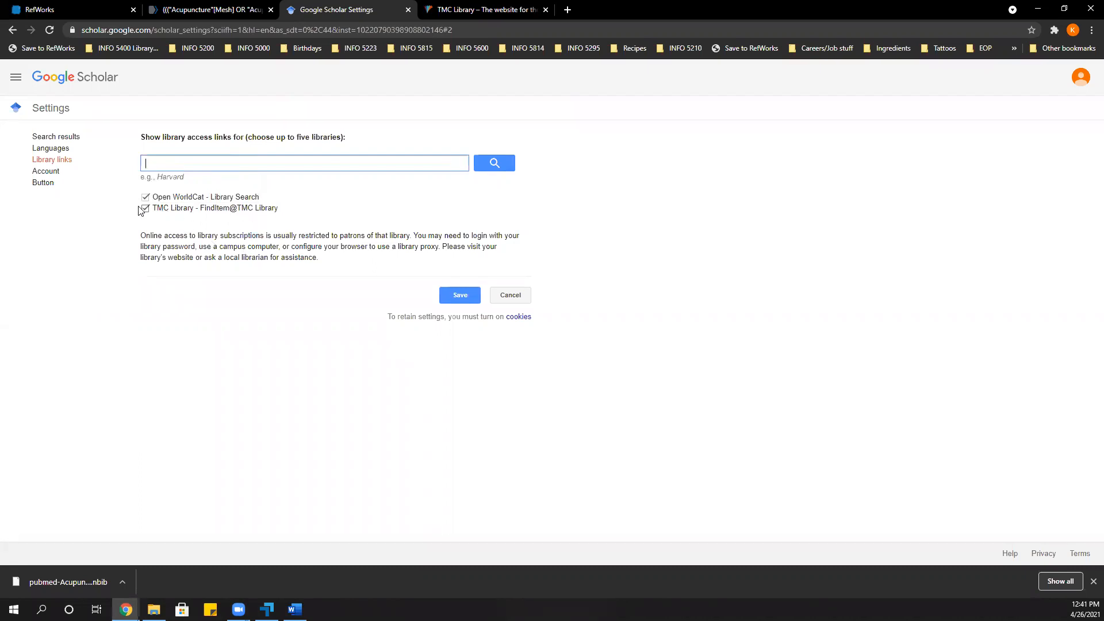
{"action": "left_click", "coordinate": [454, 294]}
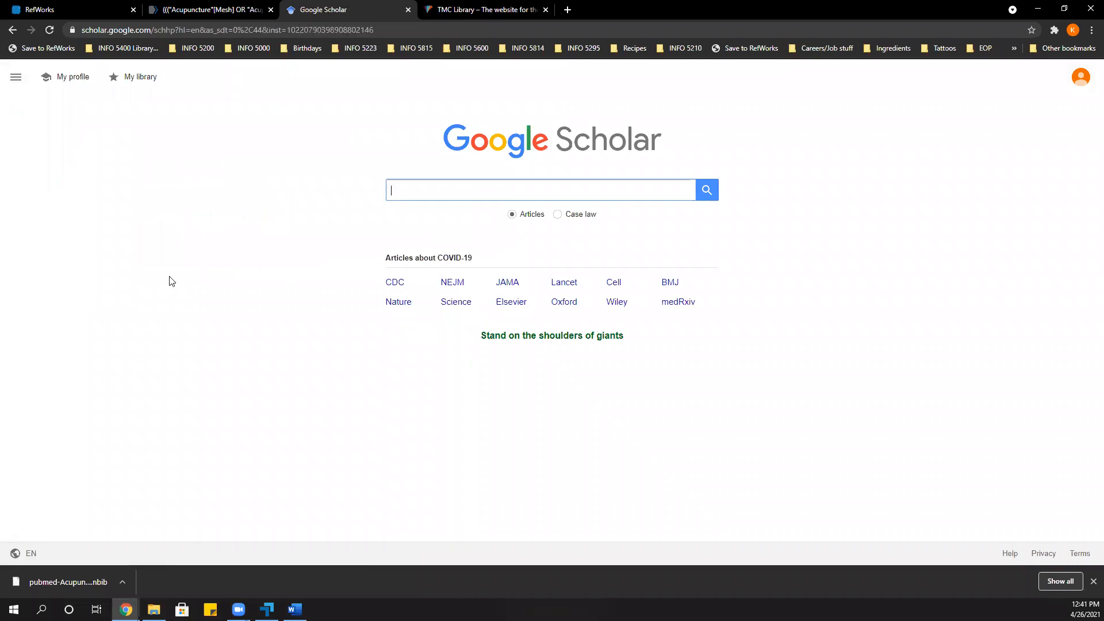
Search Google Scholar for acupuncture and export the article "Acupuncture: theory, efficacy, and practice" to the newest version of RefWorks.
{"action": "type", "text": "ac"}
{"action": "left_click", "coordinate": [402, 207]}
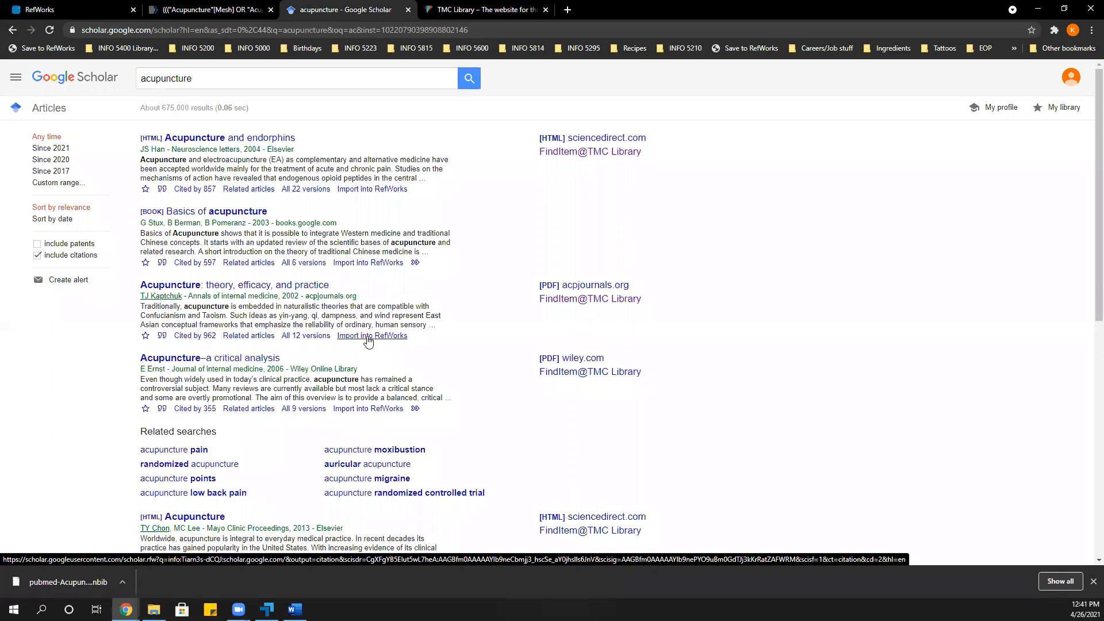
{"action": "left_click", "coordinate": [369, 337]}
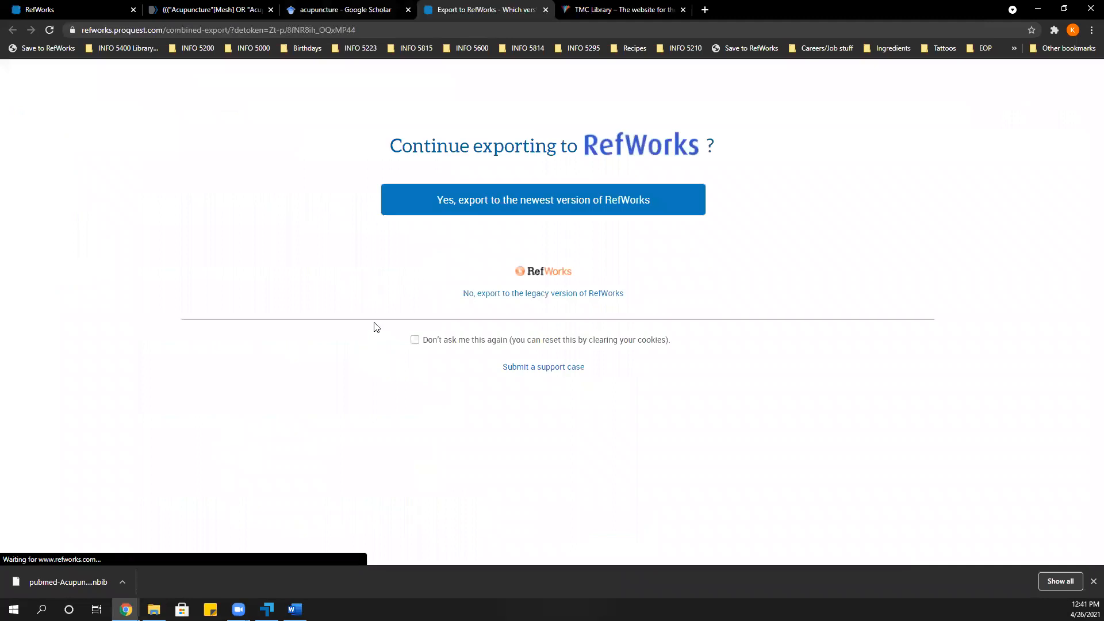
{"action": "left_click", "coordinate": [444, 217]}
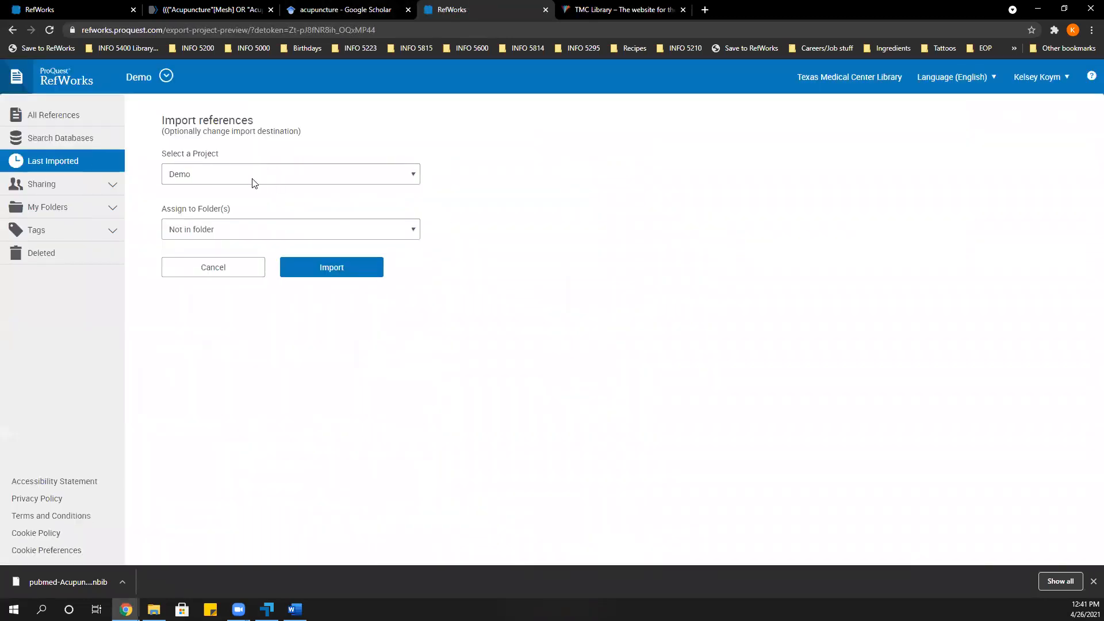
Import the reference into the Demo project, assigned to the folder "Acupuncture AND pregnant women And nausea", and dismiss the completion notice.
{"action": "left_click", "coordinate": [255, 232]}
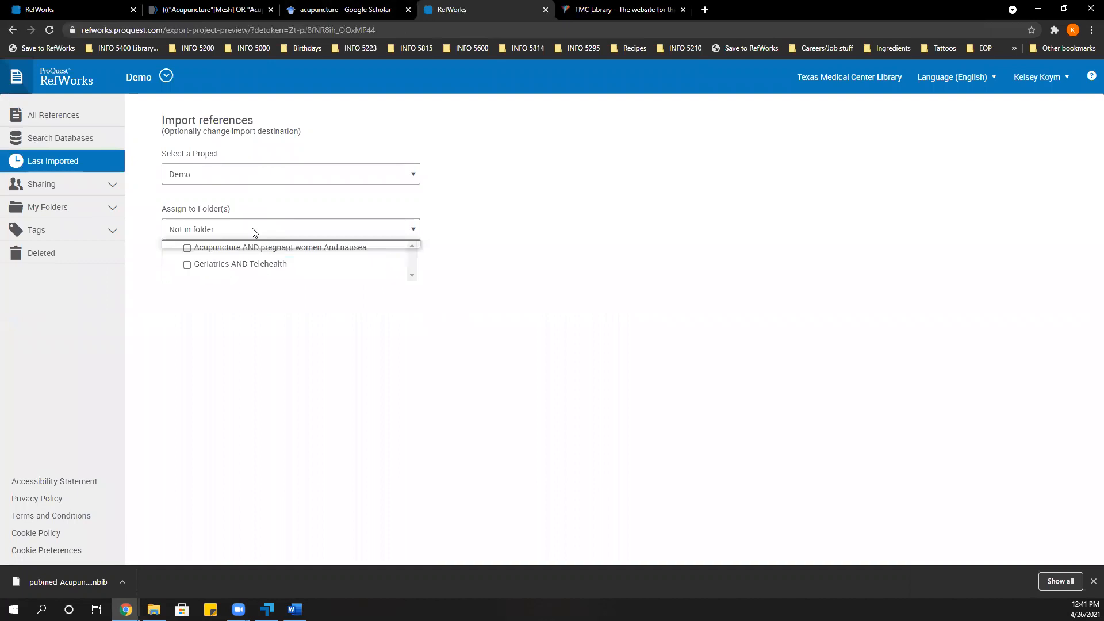
{"action": "left_click", "coordinate": [187, 249]}
{"action": "left_click", "coordinate": [220, 341]}
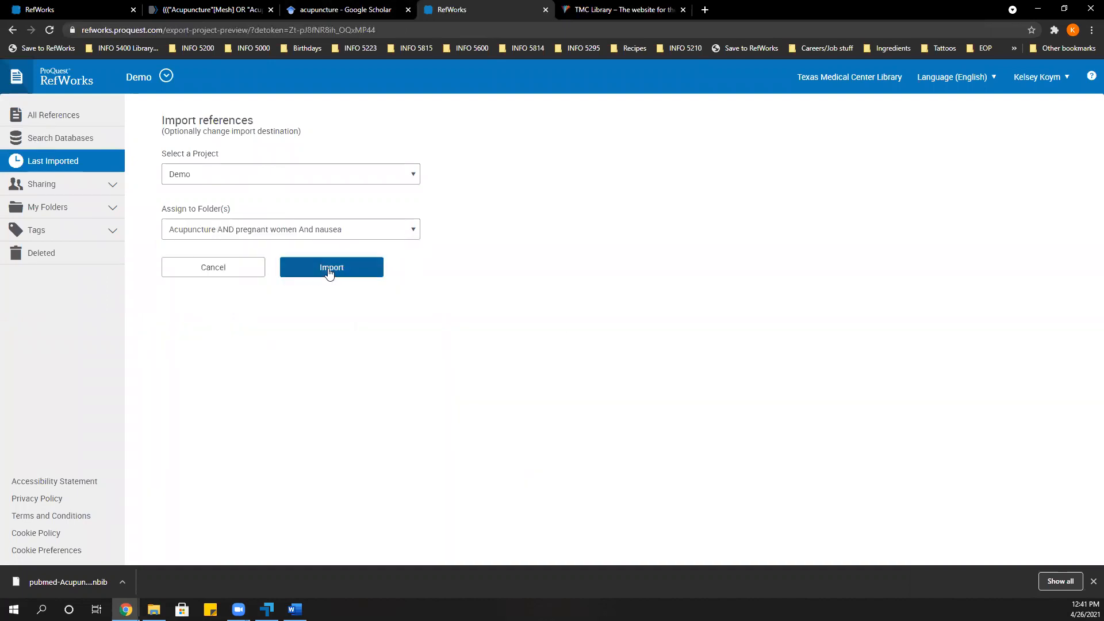
{"action": "left_click", "coordinate": [329, 268]}
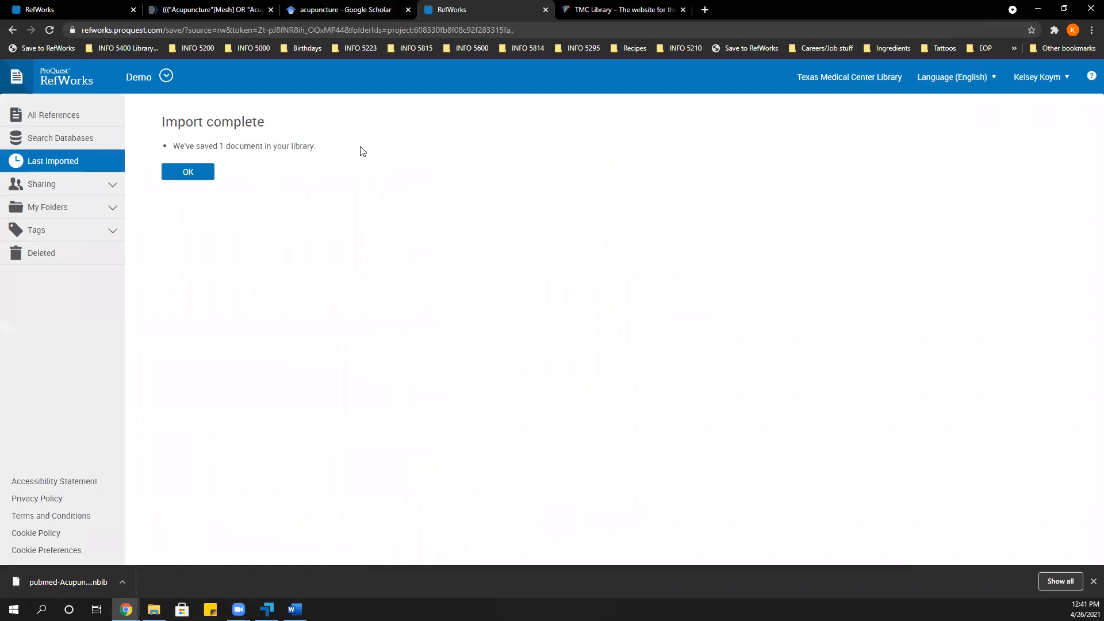
{"action": "left_click", "coordinate": [191, 173]}
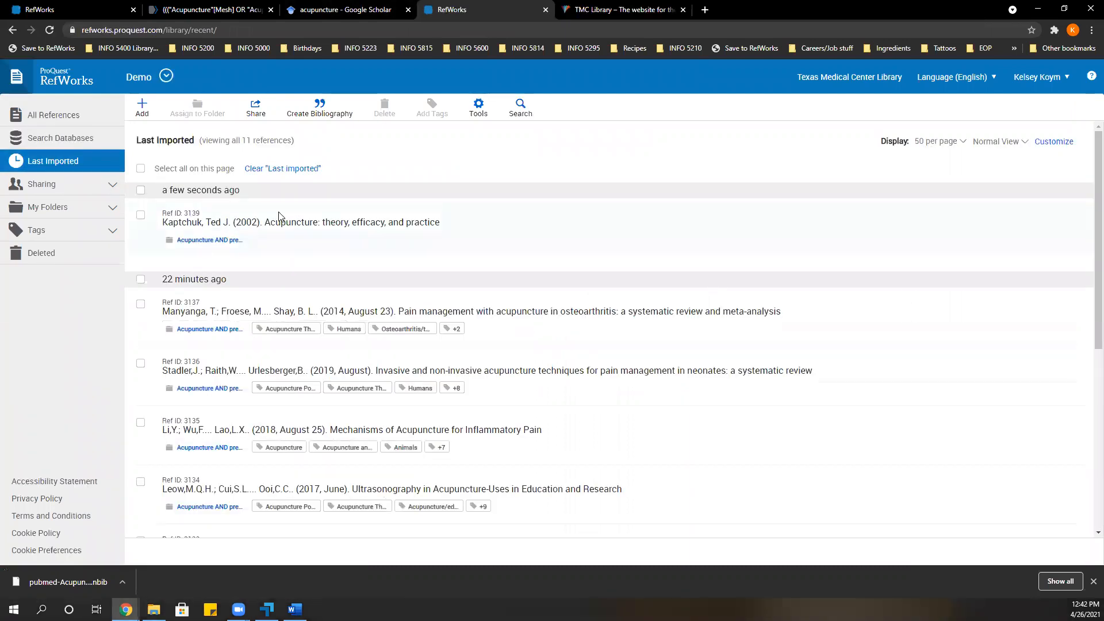
Review the details of the newly imported reference, close them, and open the folder "Acupuncture AND pregnant women And nausea".
{"action": "left_click", "coordinate": [287, 237]}
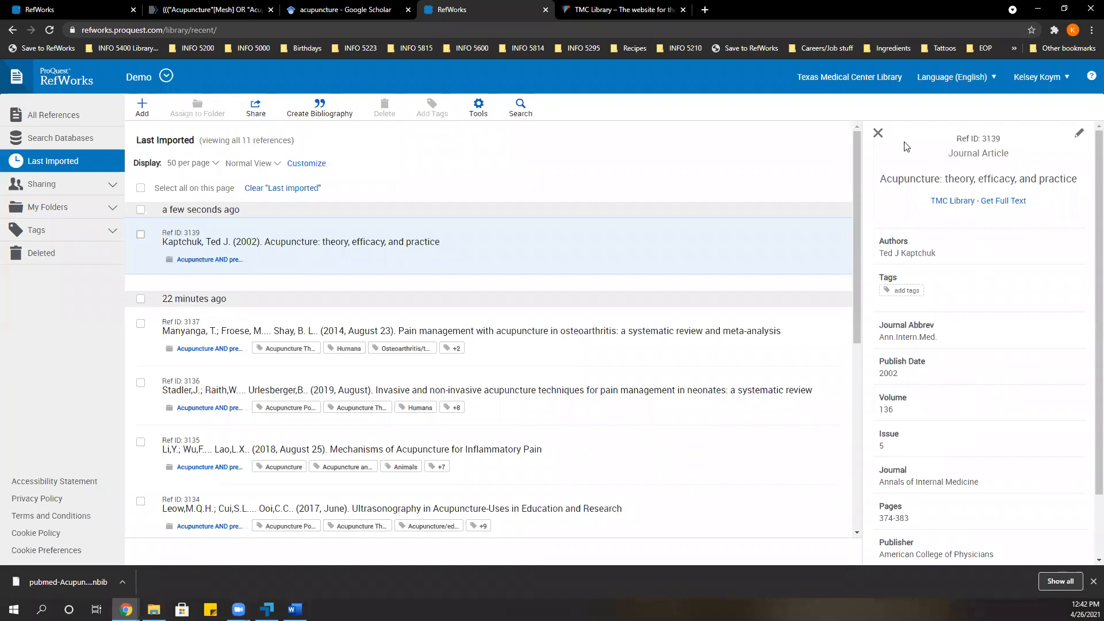
{"action": "left_click", "coordinate": [878, 133]}
{"action": "left_click", "coordinate": [104, 207]}
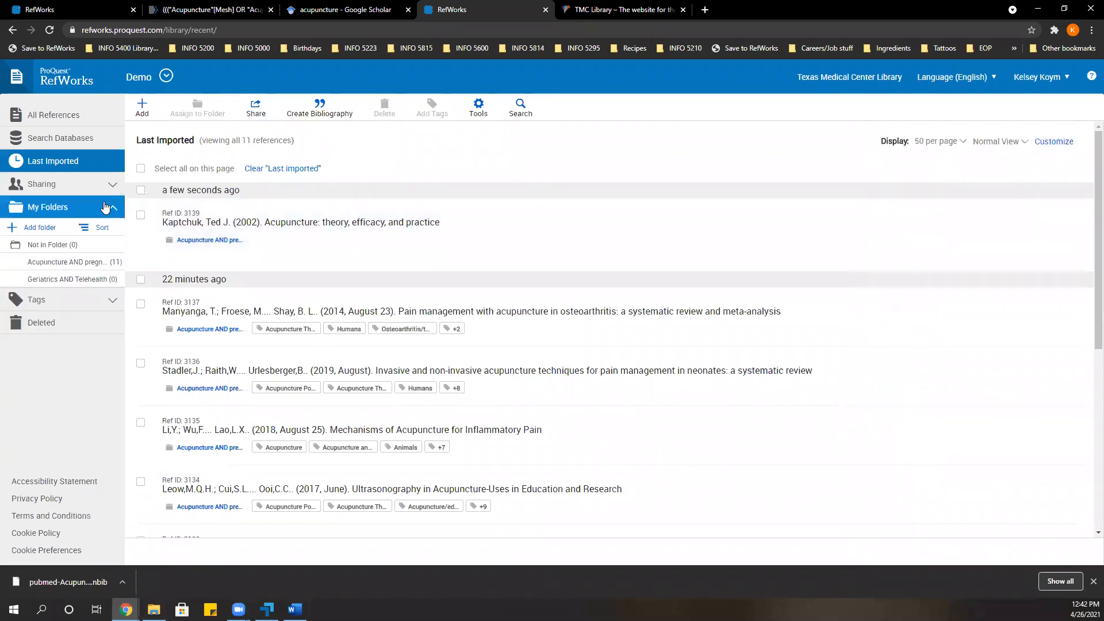
{"action": "left_click", "coordinate": [95, 264]}
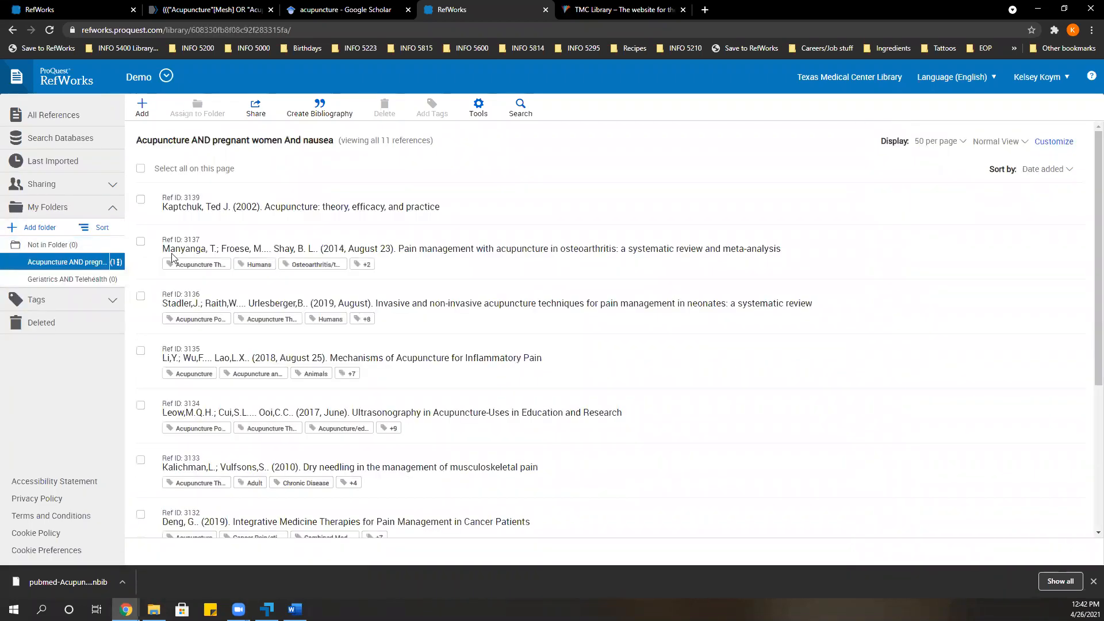